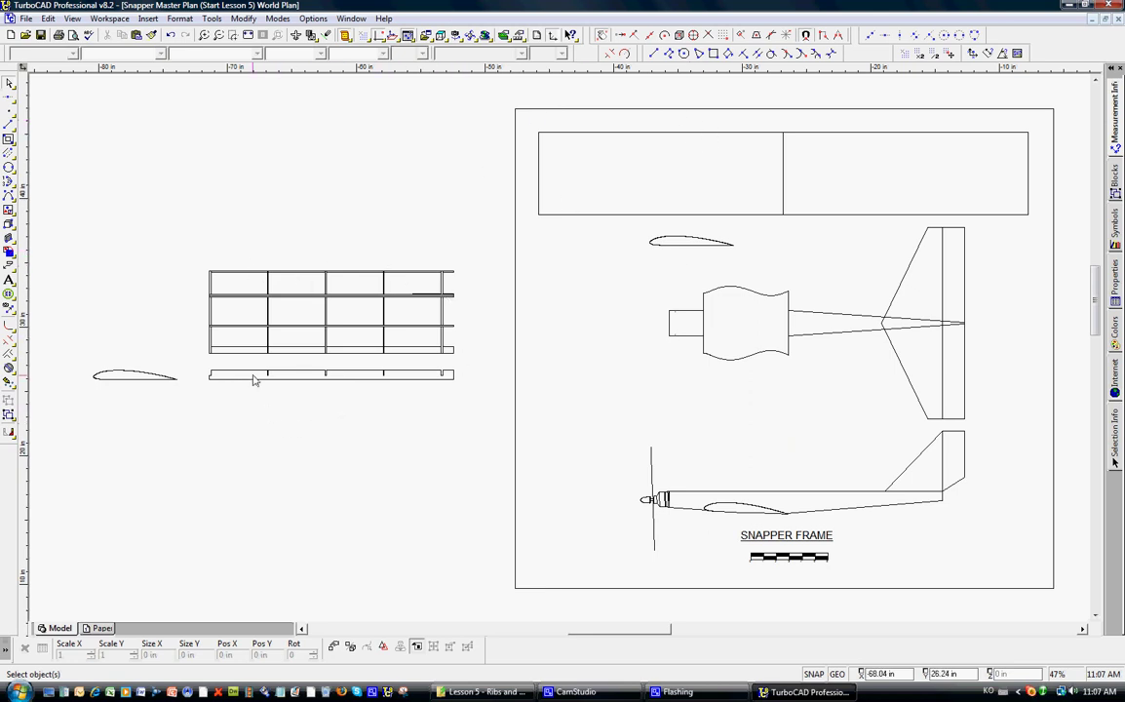
Step: Zoom Window around the rib grid, notched spar and airfoil at the plan's left
left_click(205, 35)
left_click(81, 241)
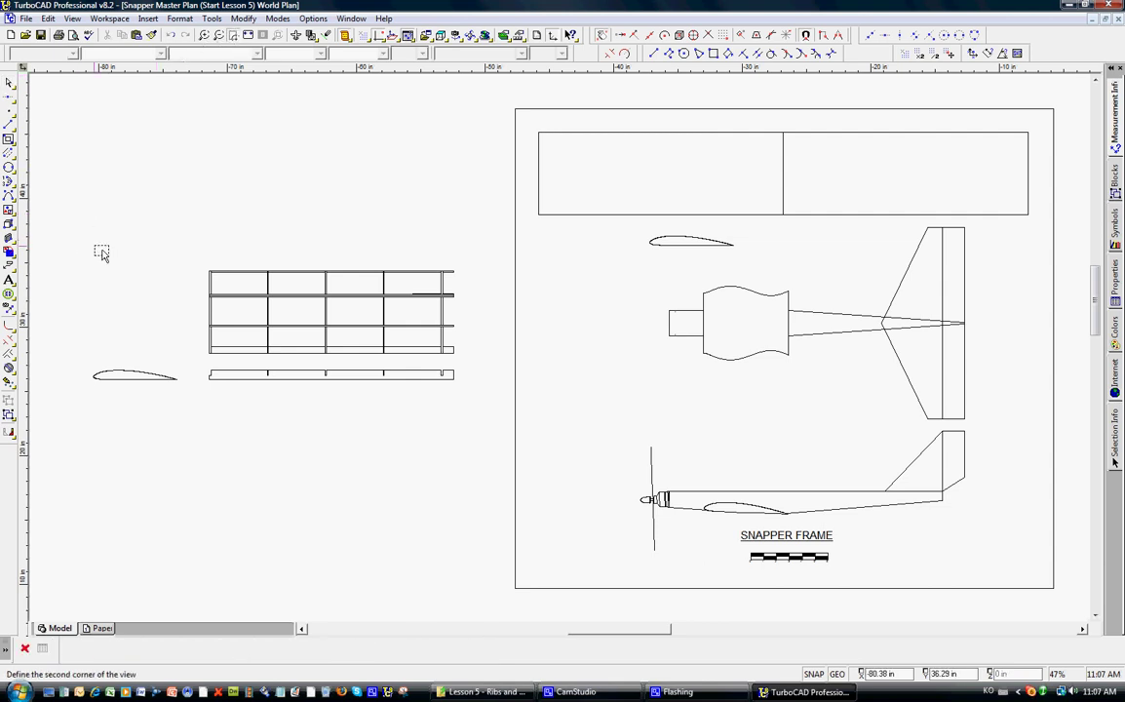
left_click(472, 416)
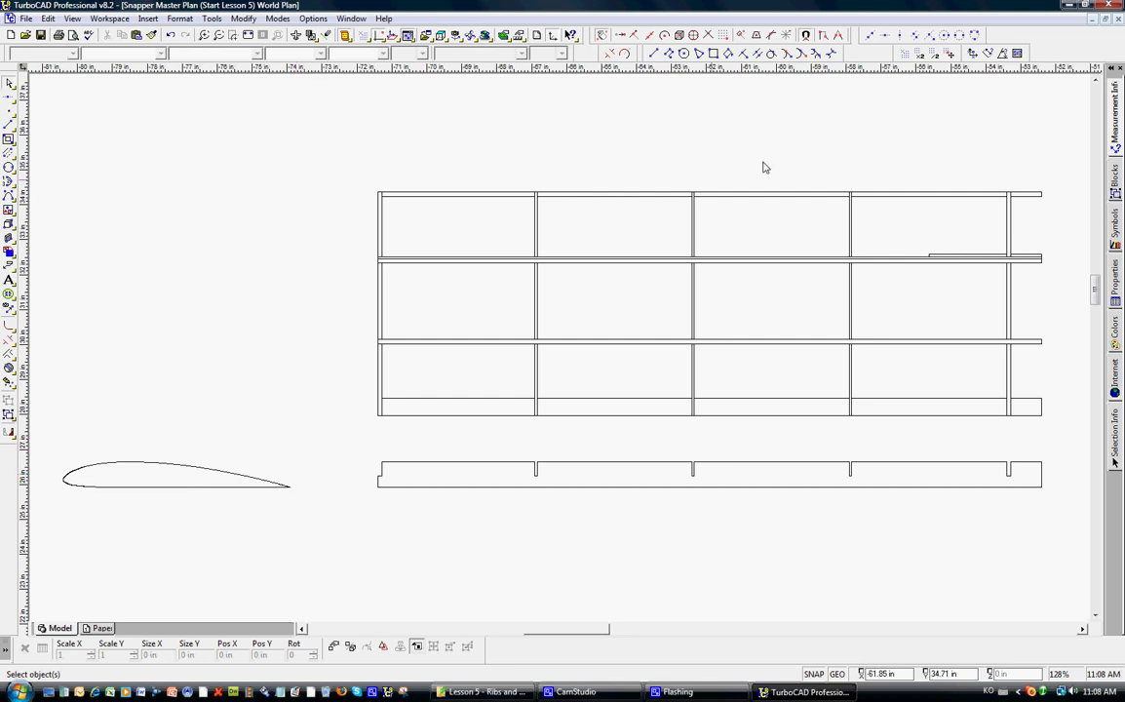
Step: Snap a horizontal construction line to the bottom of a spar notch, running through the airfoil
left_click(898, 39)
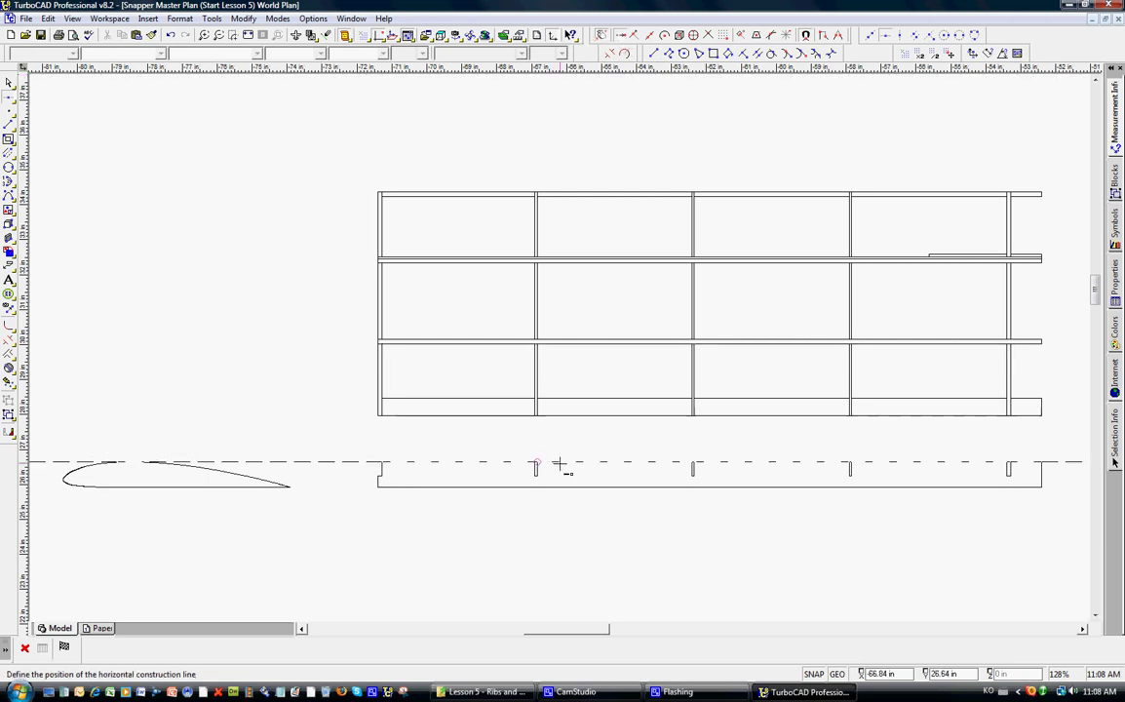
scroll(548, 477, "up", 2)
scroll(559, 347, "up", 2)
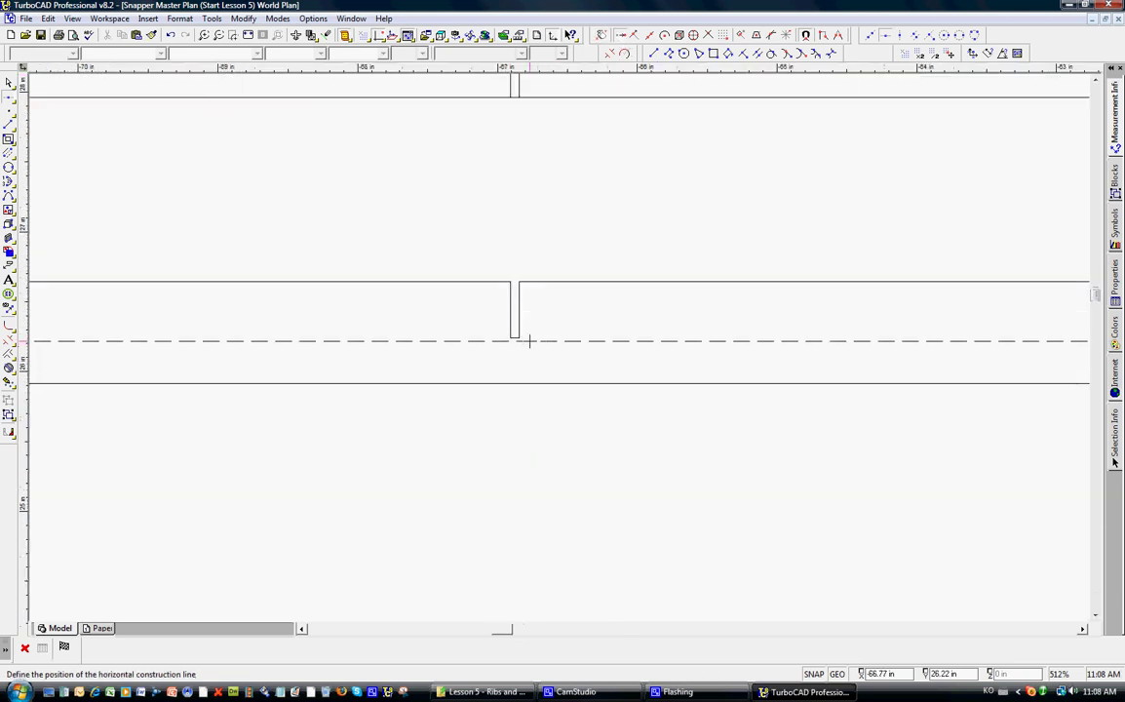
left_click(522, 337)
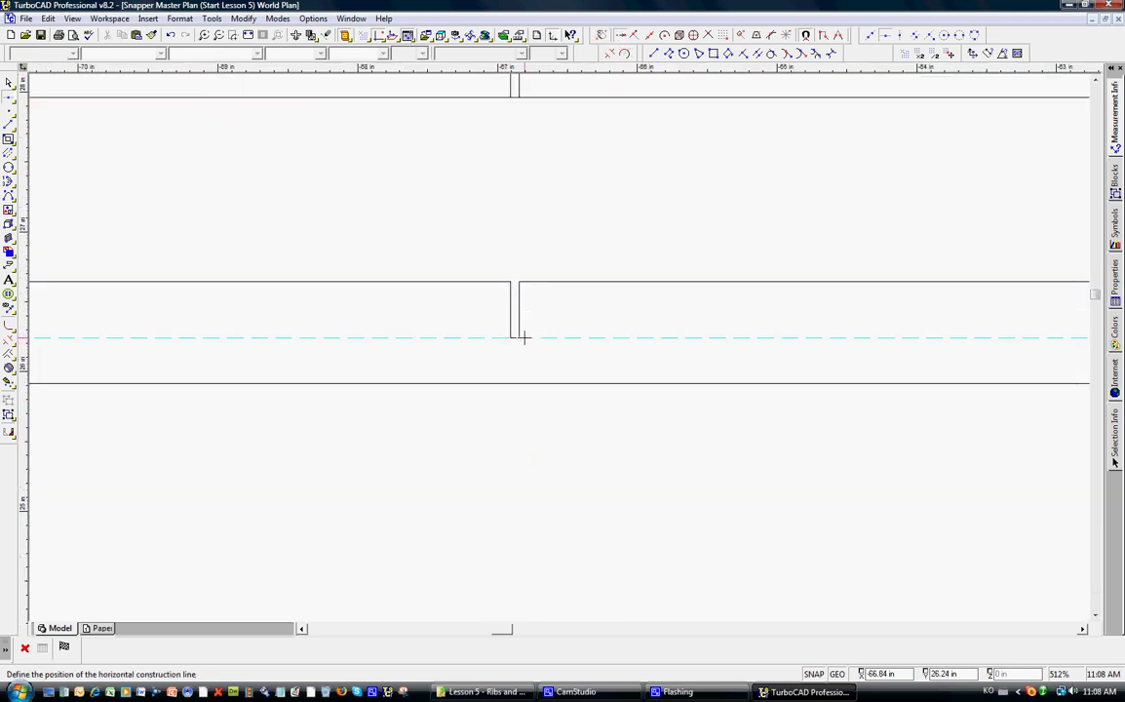
key("Escape")
scroll(546, 347, "down", 2)
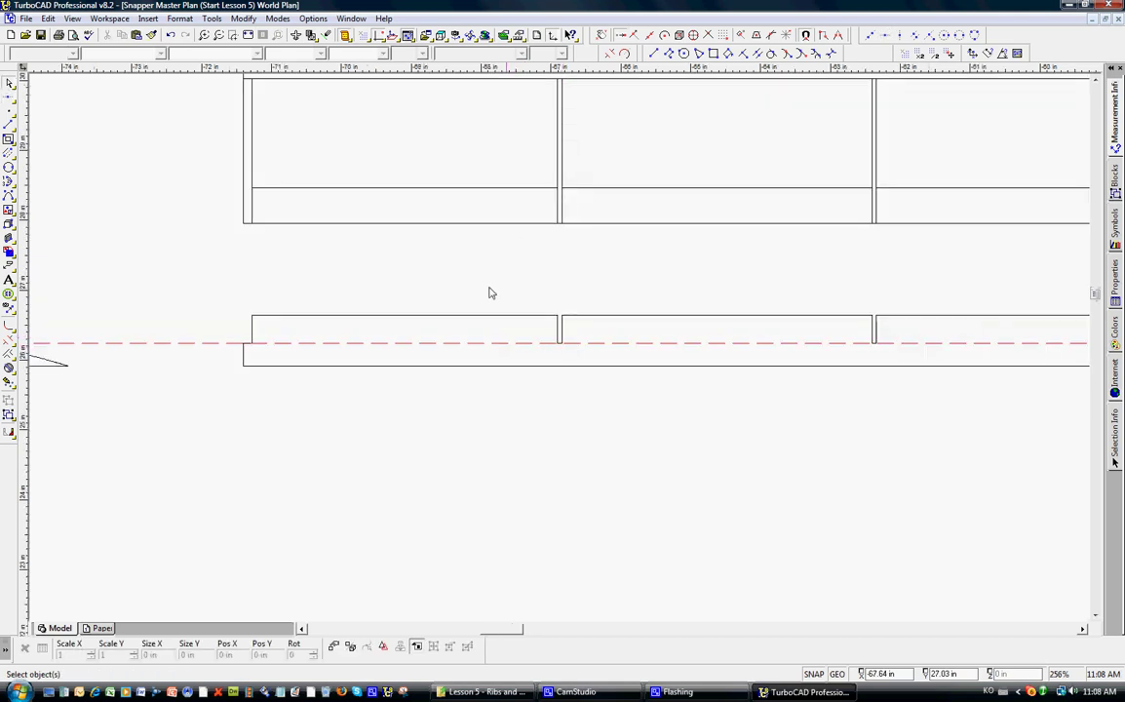
scroll(585, 201, "down", 2)
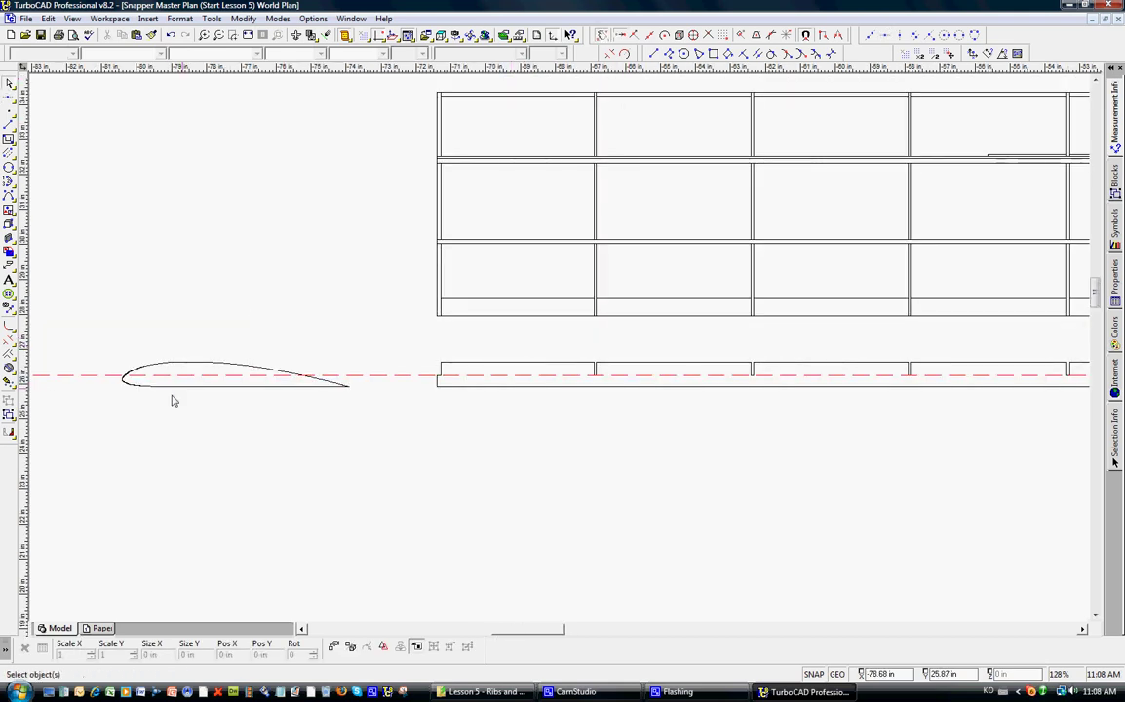
scroll(196, 377, "up", 2)
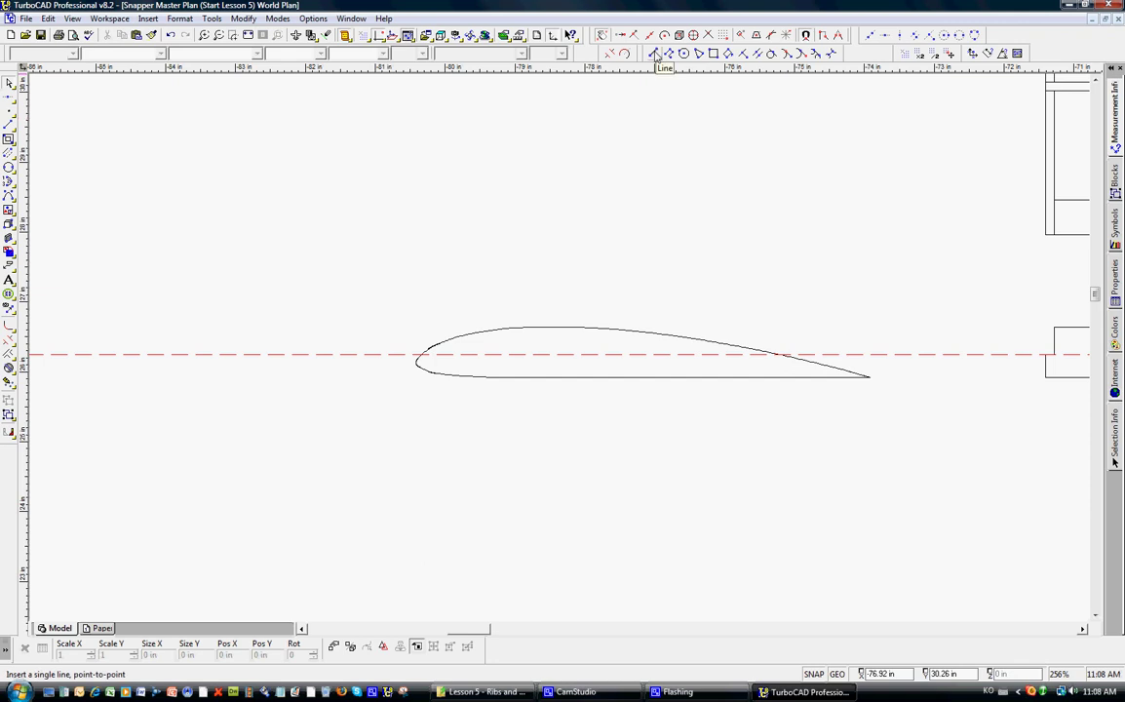
Step: Draw a 1.11 in line along the construction line inside the airfoil's nose
left_click(591, 46)
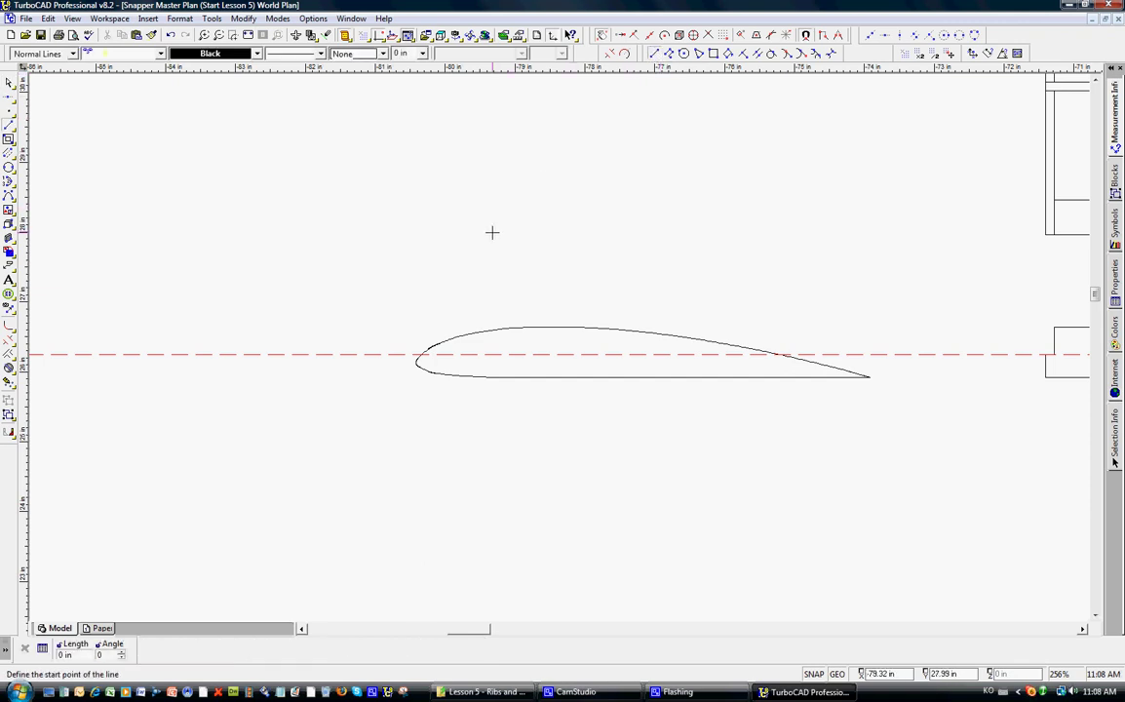
left_click(481, 354)
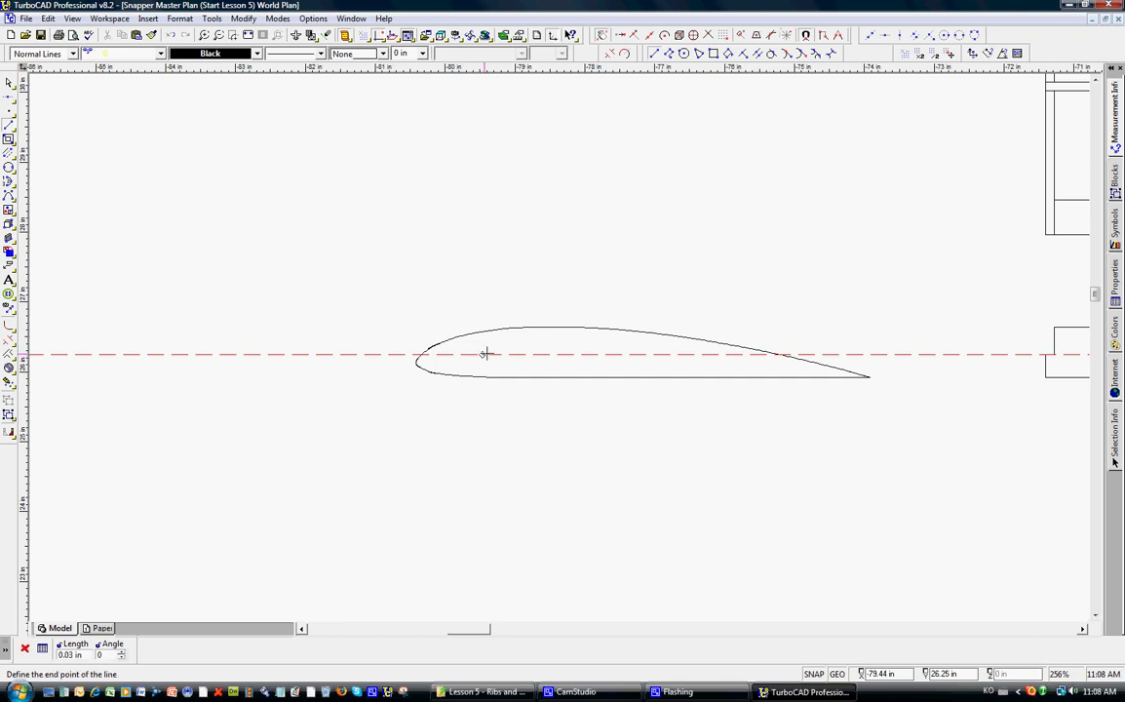
left_click(561, 355)
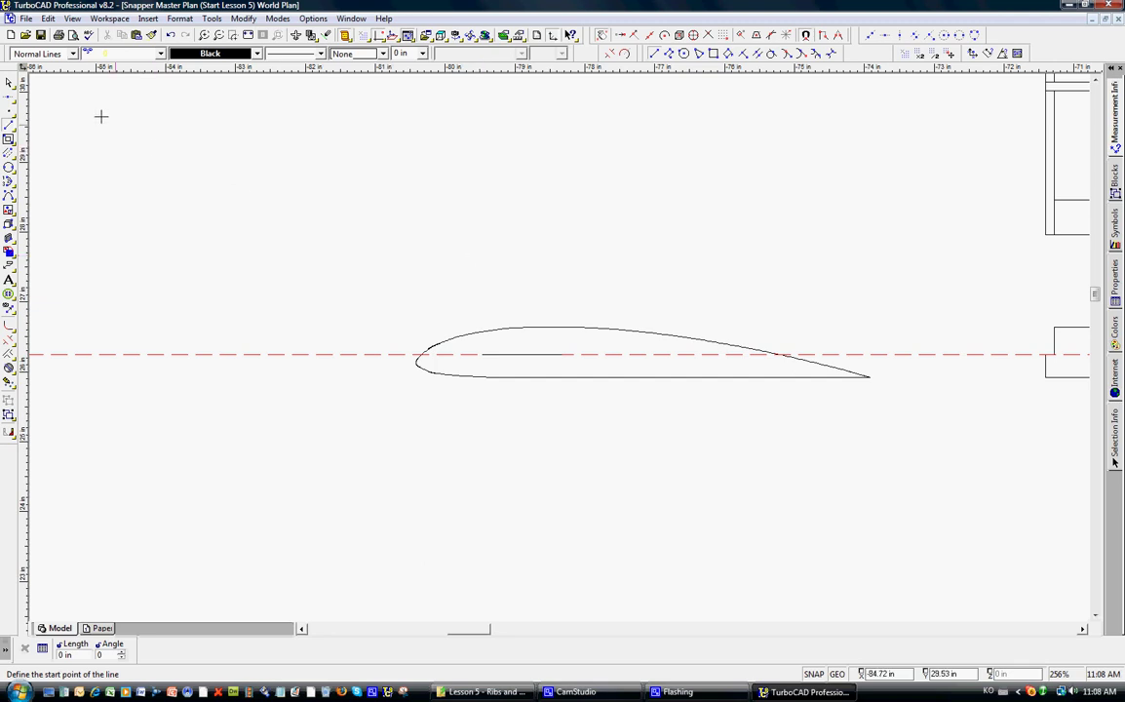
left_click(9, 83)
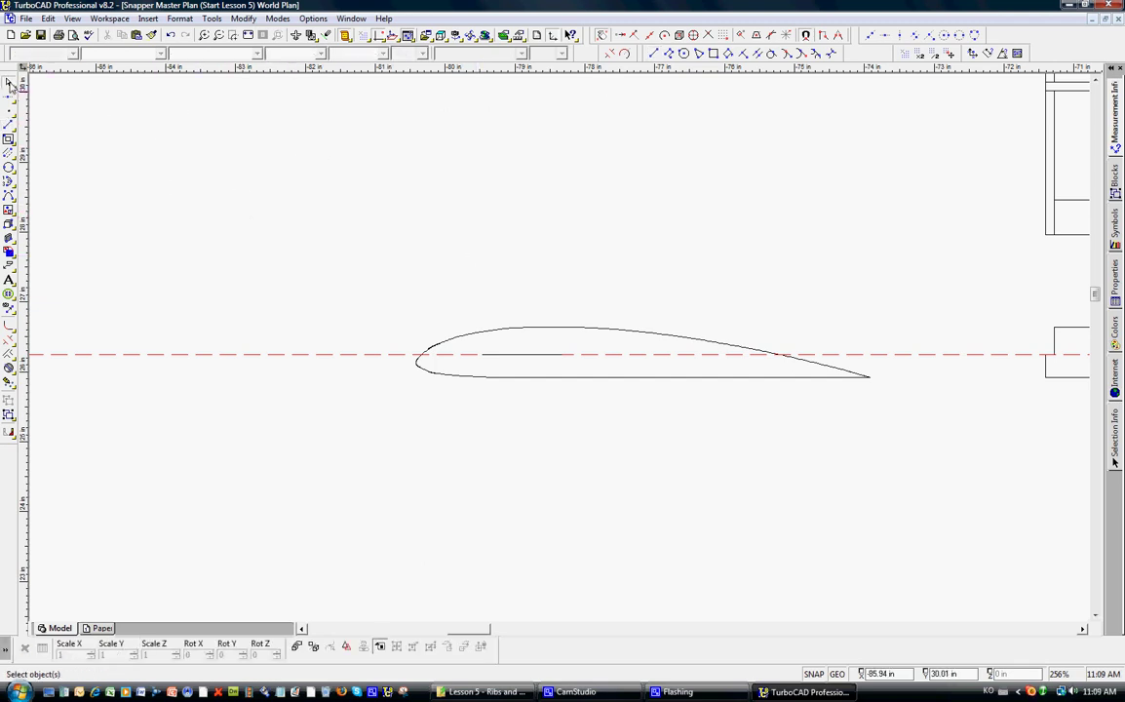
Step: Delete the red horizontal construction line using Edit > Clear > Construction
left_click(47, 18)
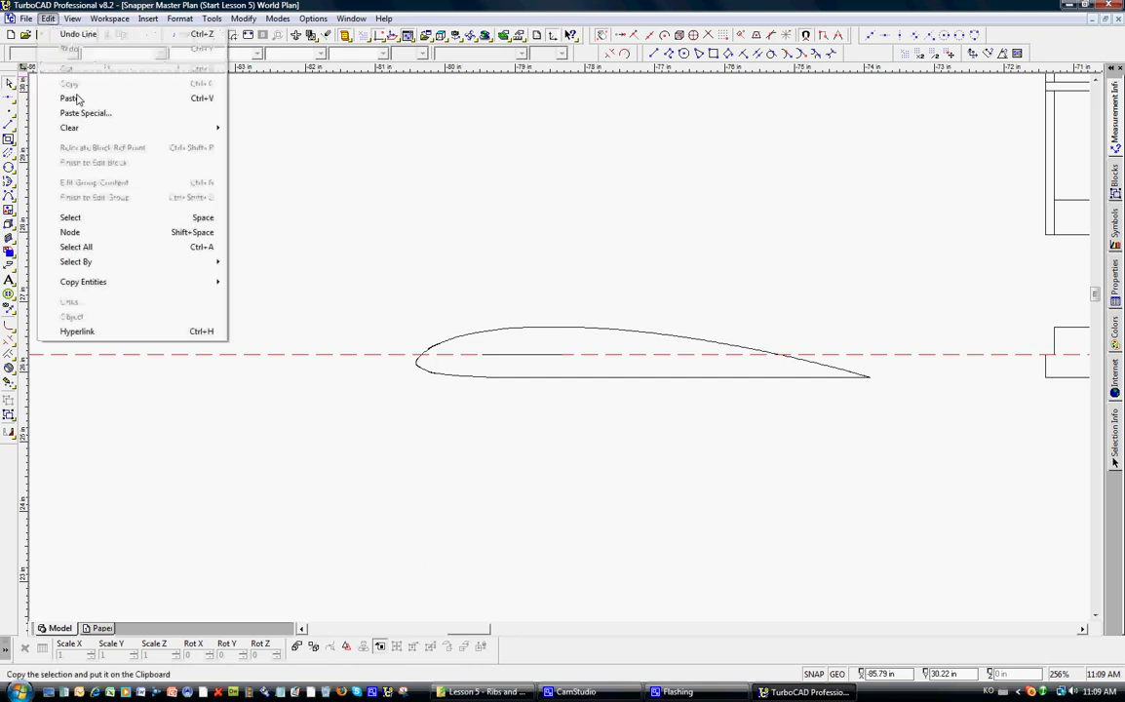
mouse_move(96, 131)
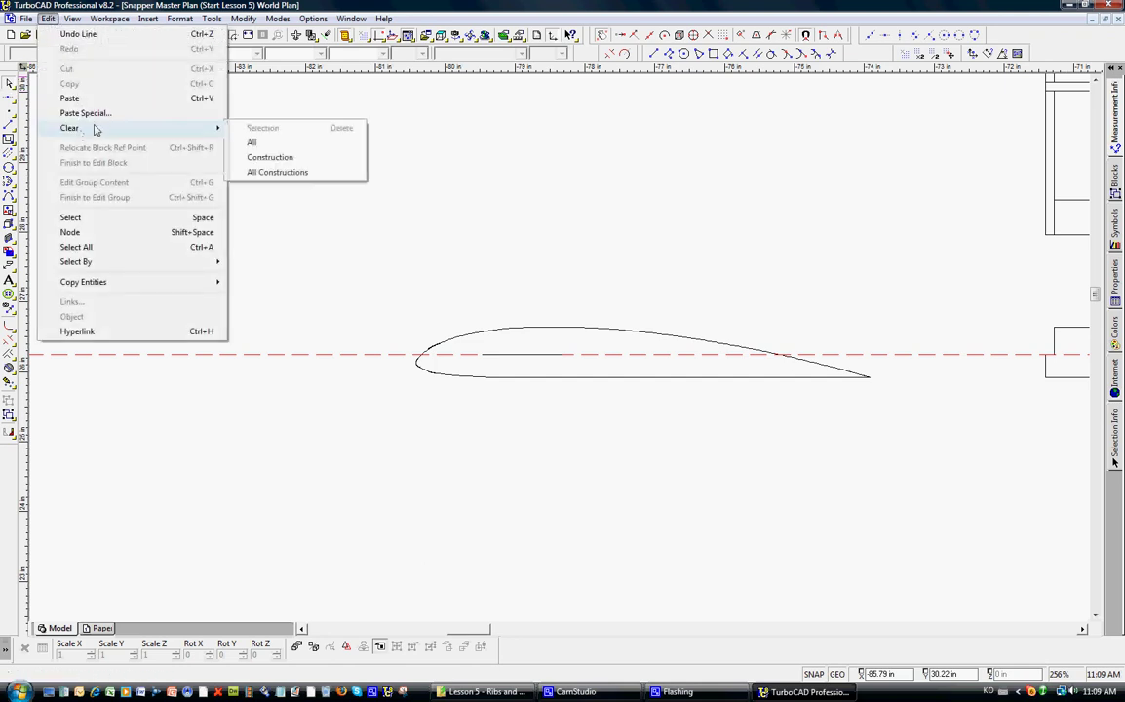
left_click(266, 158)
left_click(356, 355)
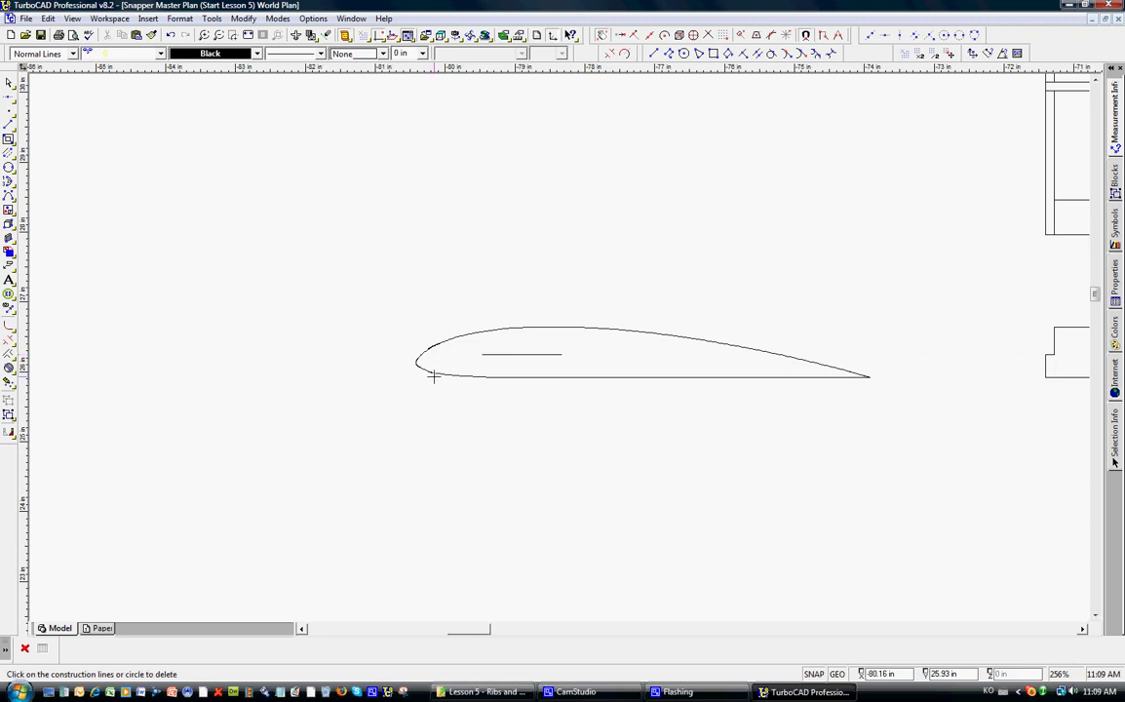
scroll(628, 362, "down", 5)
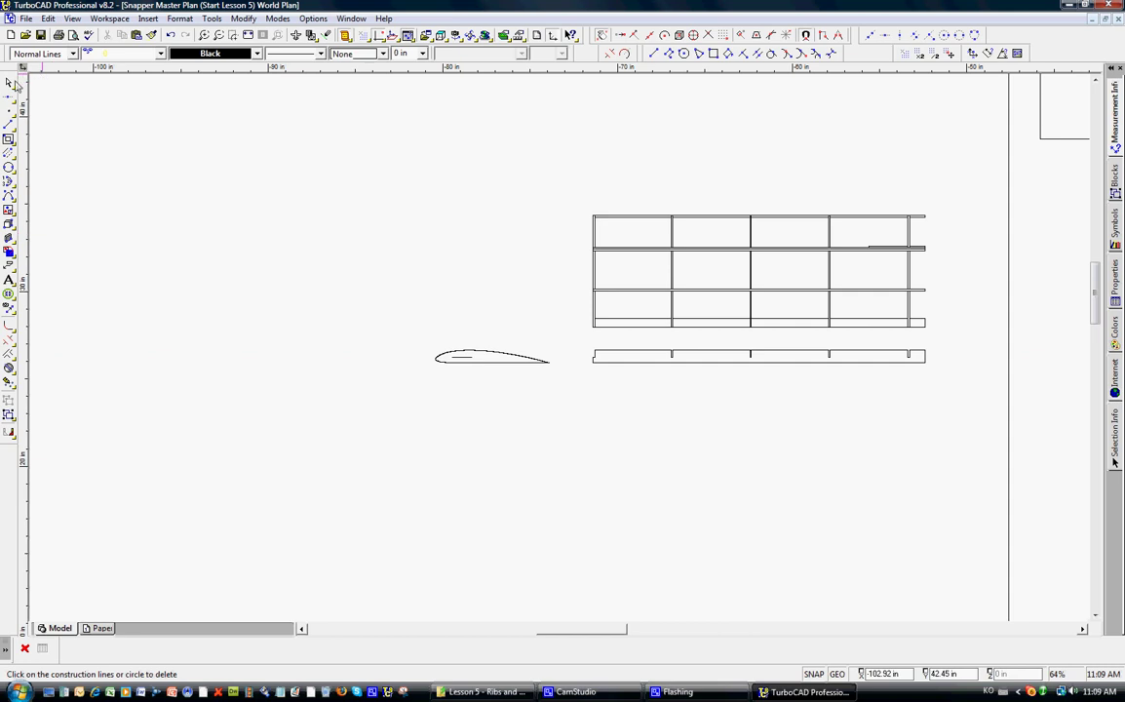
Step: Copy the airfoil, rib grid and spar and paste the duplicate below the original
left_click(9, 84)
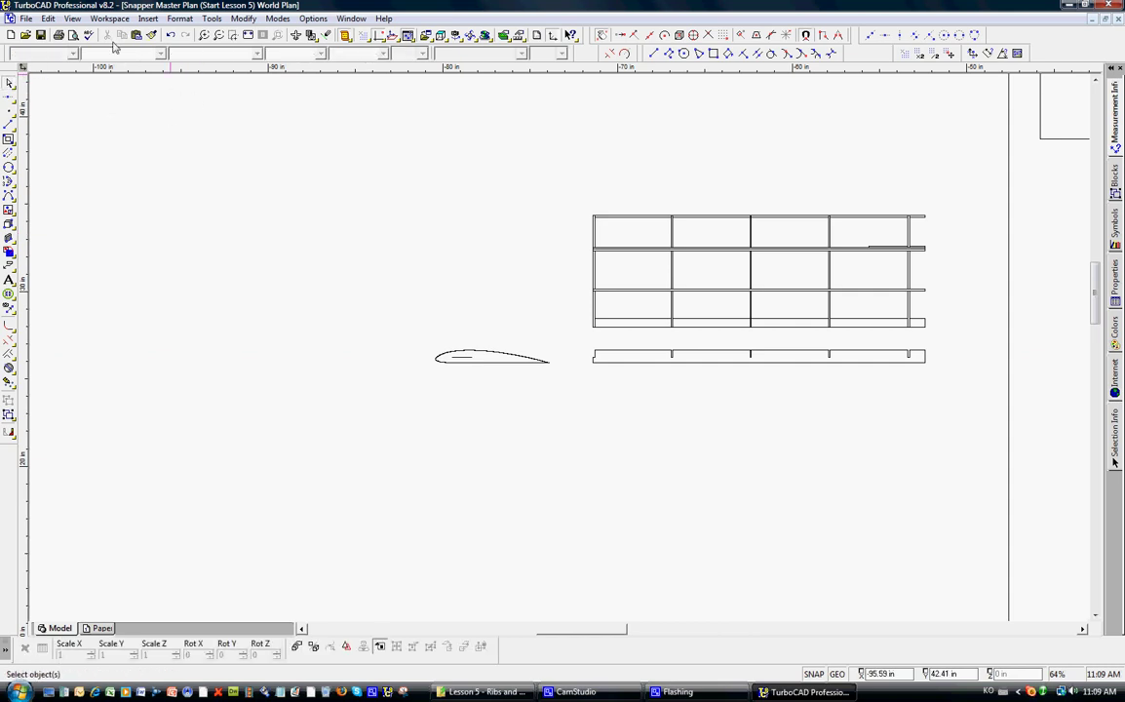
left_click_drag(404, 184, 953, 400)
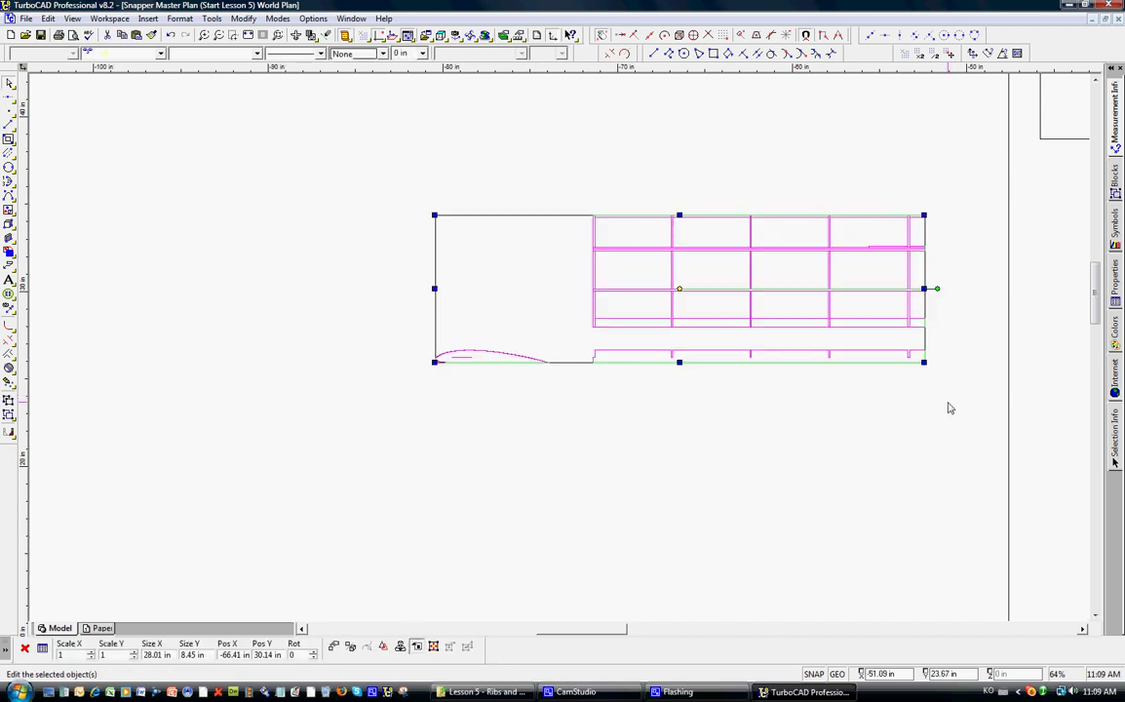
left_click(122, 35)
left_click(136, 35)
left_click(557, 347)
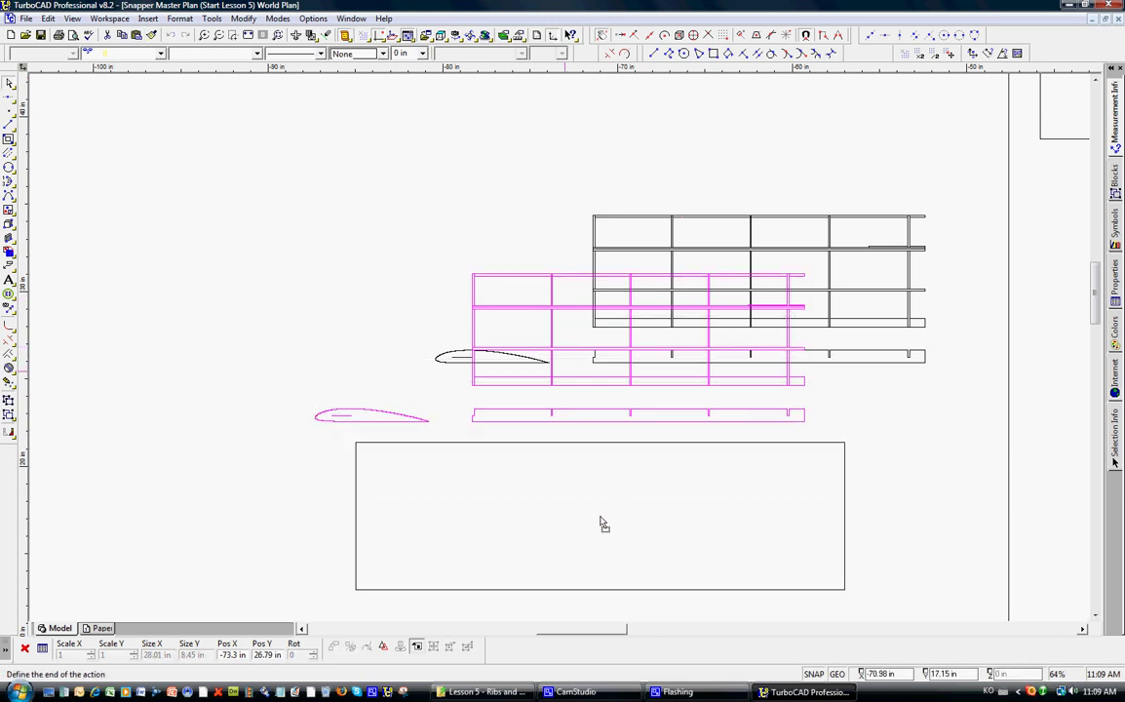
left_click(596, 515)
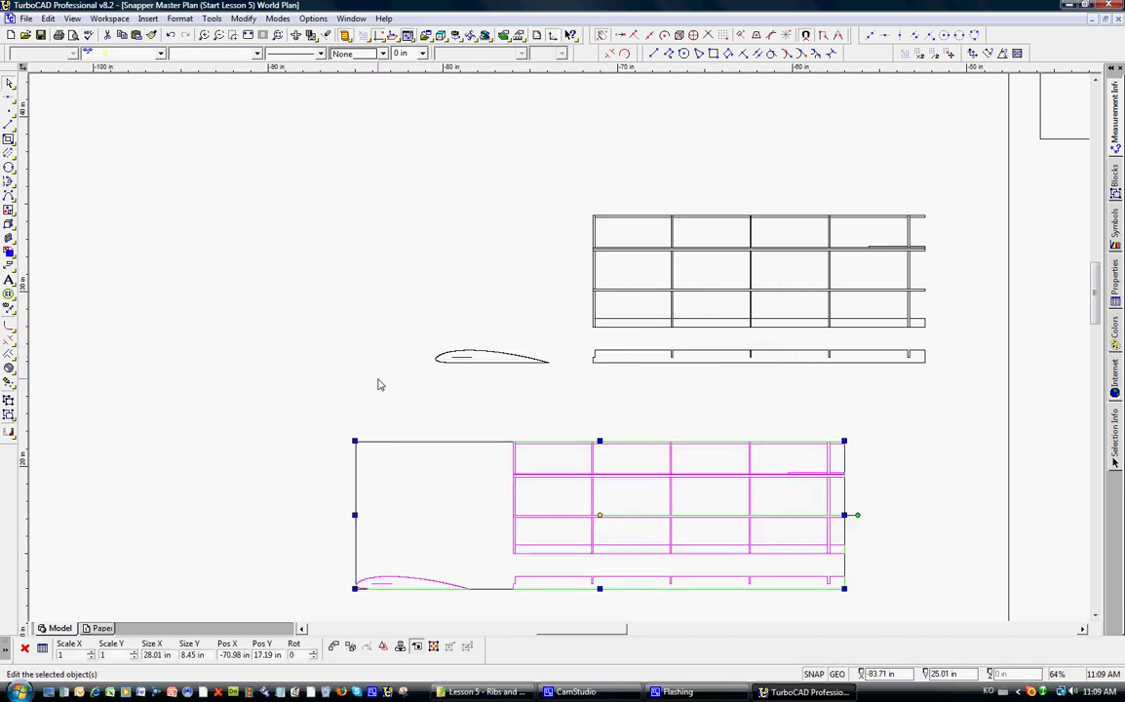
Step: Shift the pasted copy further down and to the left, then deselect it
scroll(679, 418, "down", 2)
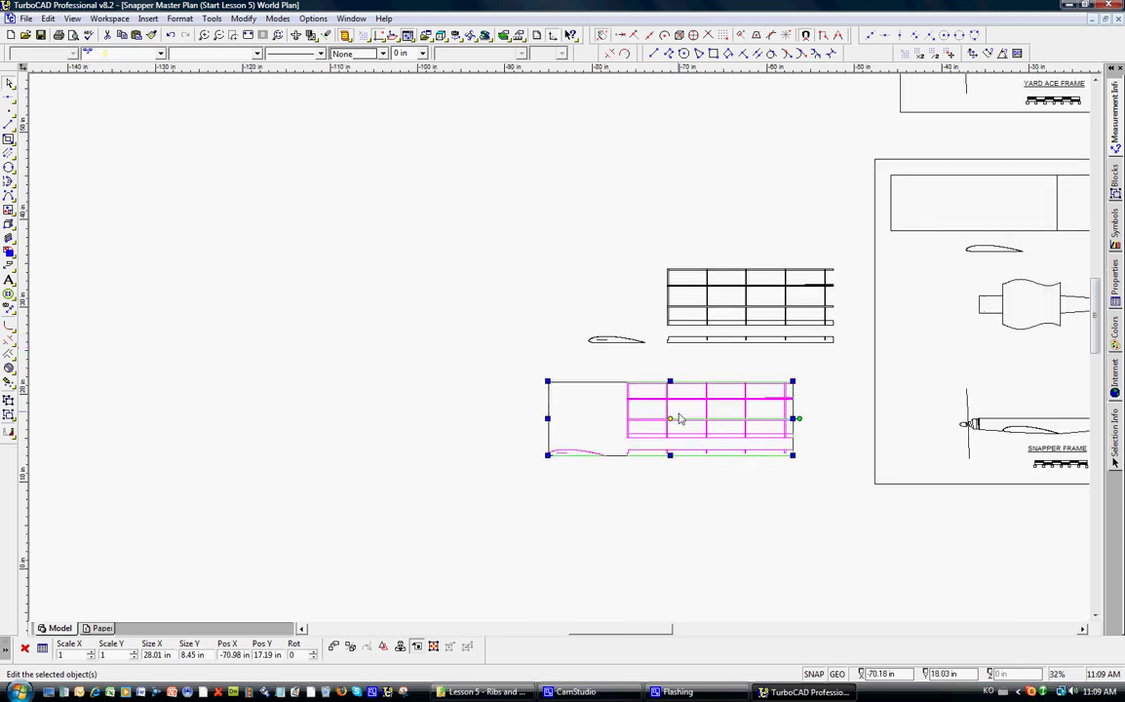
left_click(669, 419)
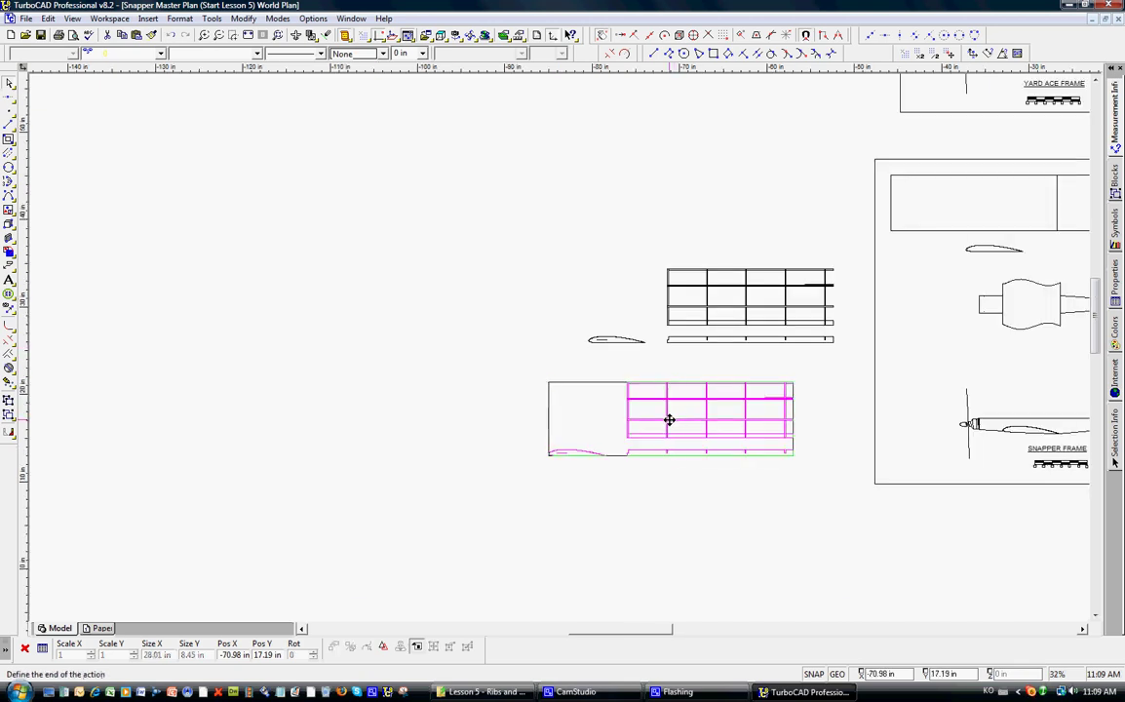
left_click(638, 458)
left_click(485, 384)
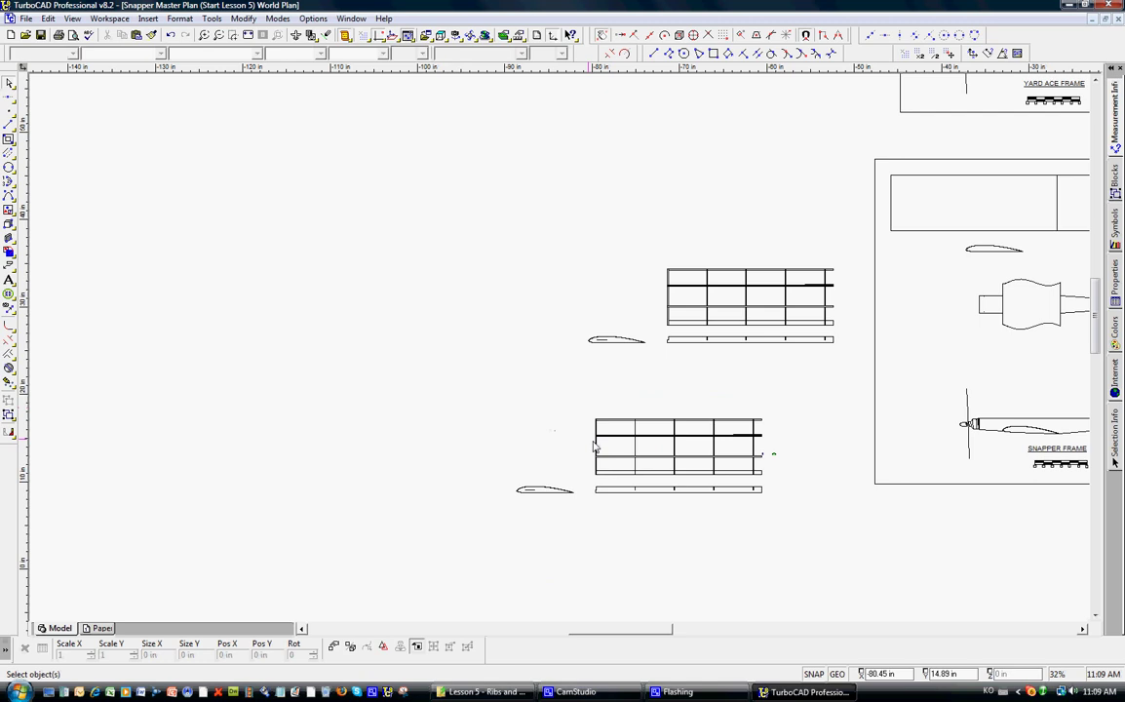
scroll(633, 458, "up", 2)
scroll(577, 347, "up", 2)
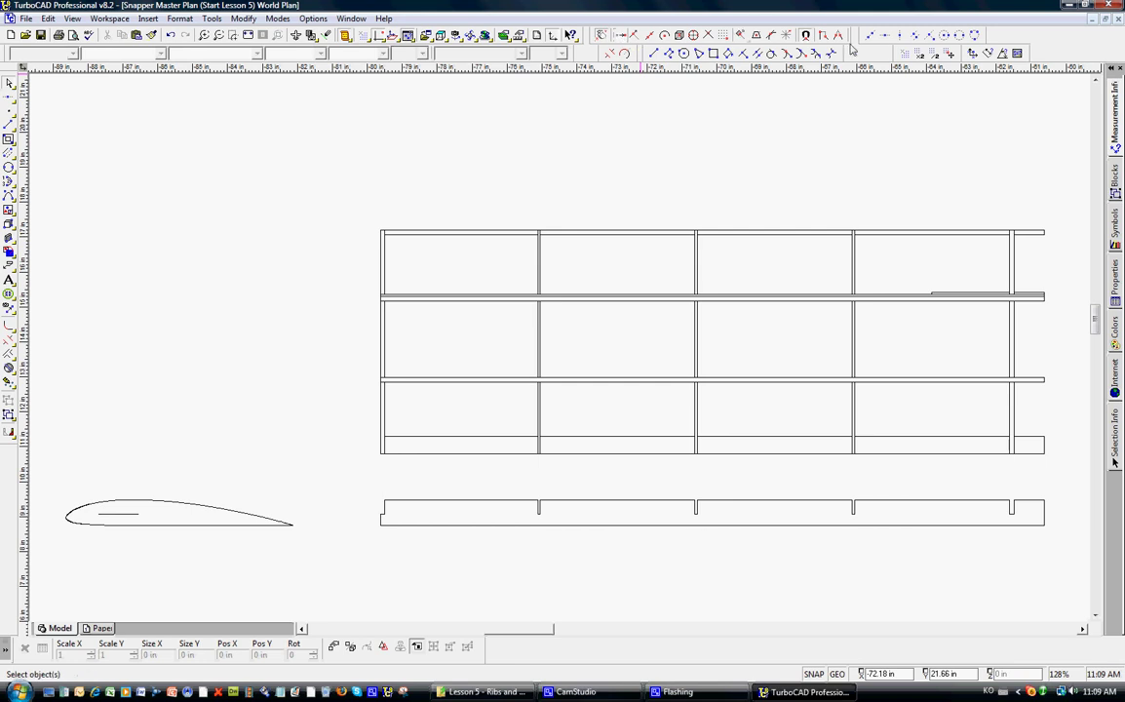
left_click(620, 37)
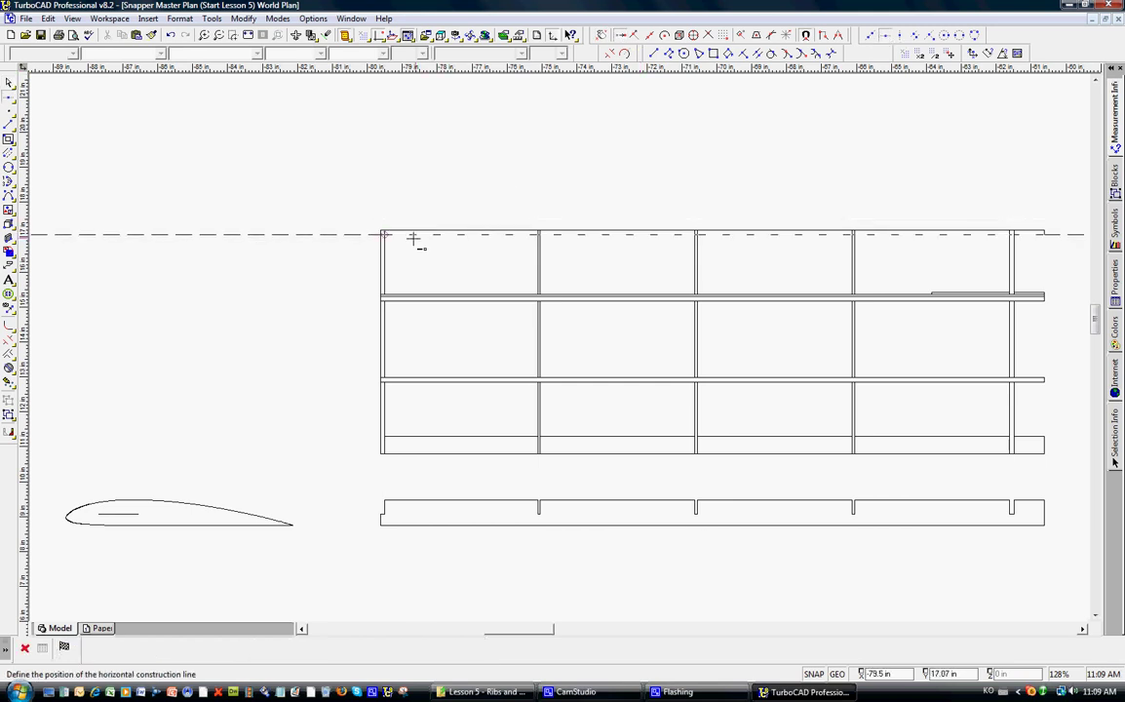
scroll(412, 239, "up", 2)
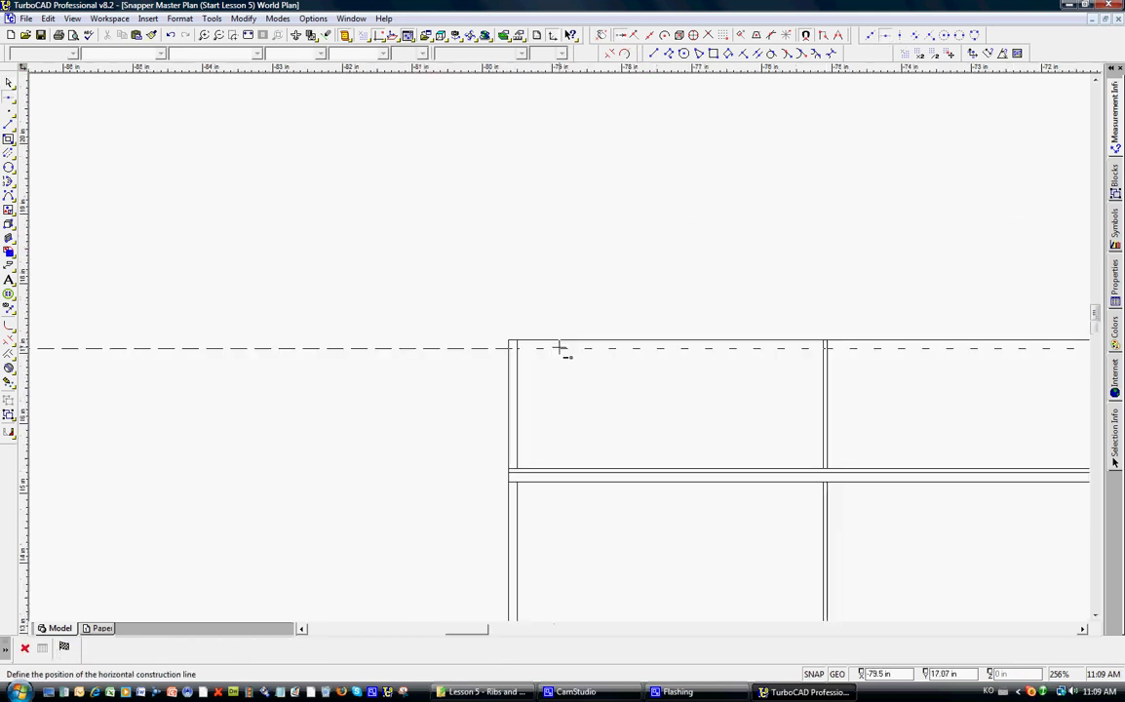
left_click(509, 340)
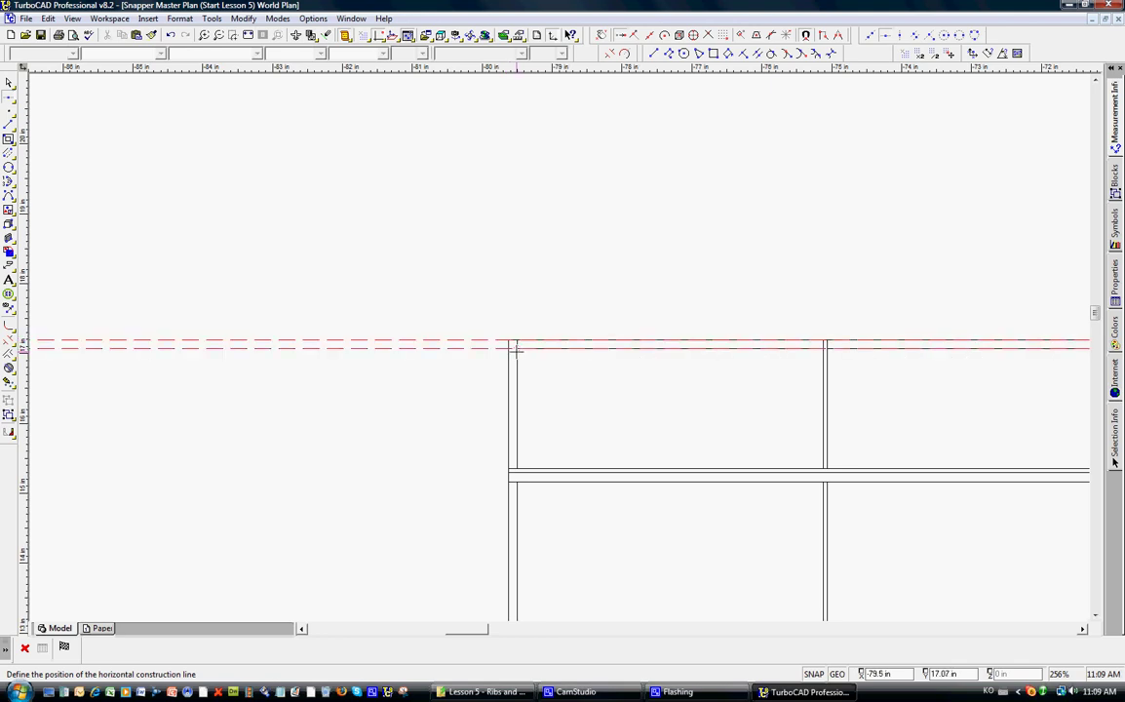
scroll(566, 500, "down", 2)
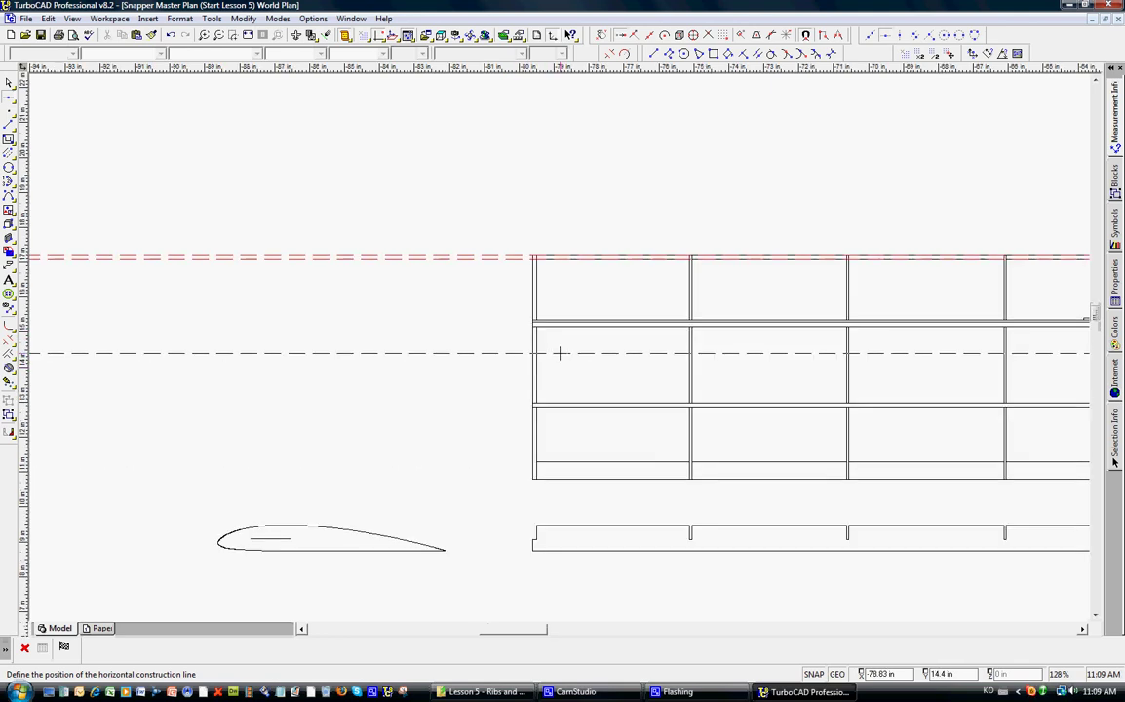
left_click(535, 478)
key("Escape")
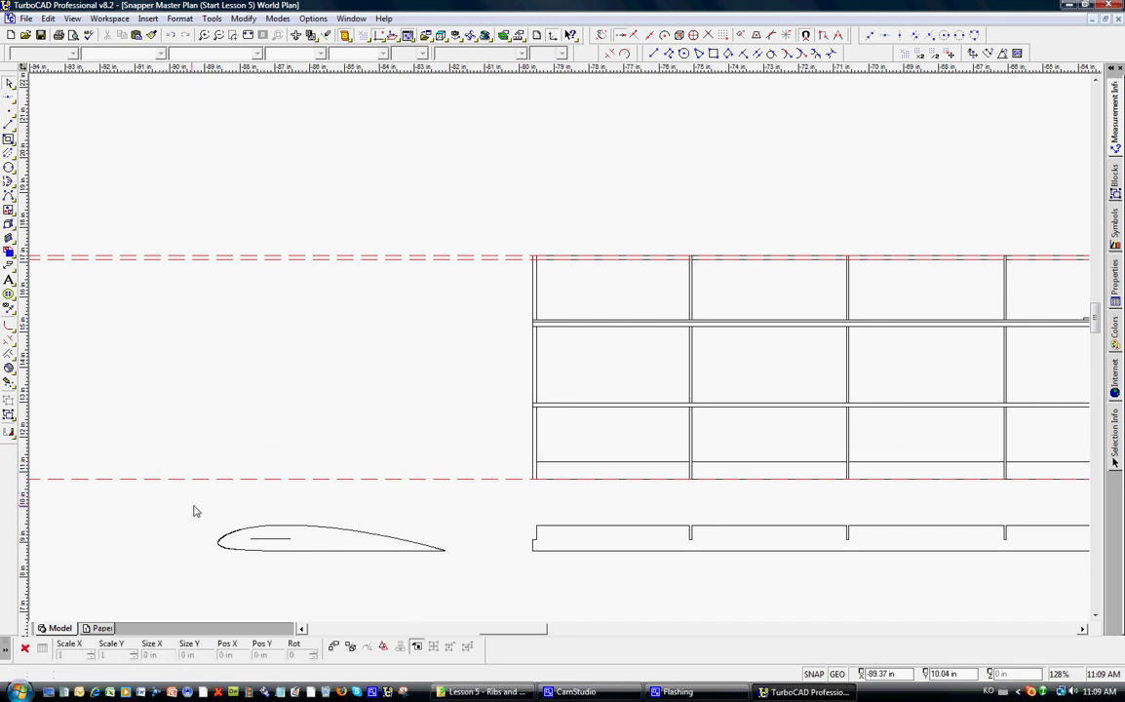
left_click_drag(192, 507, 461, 583)
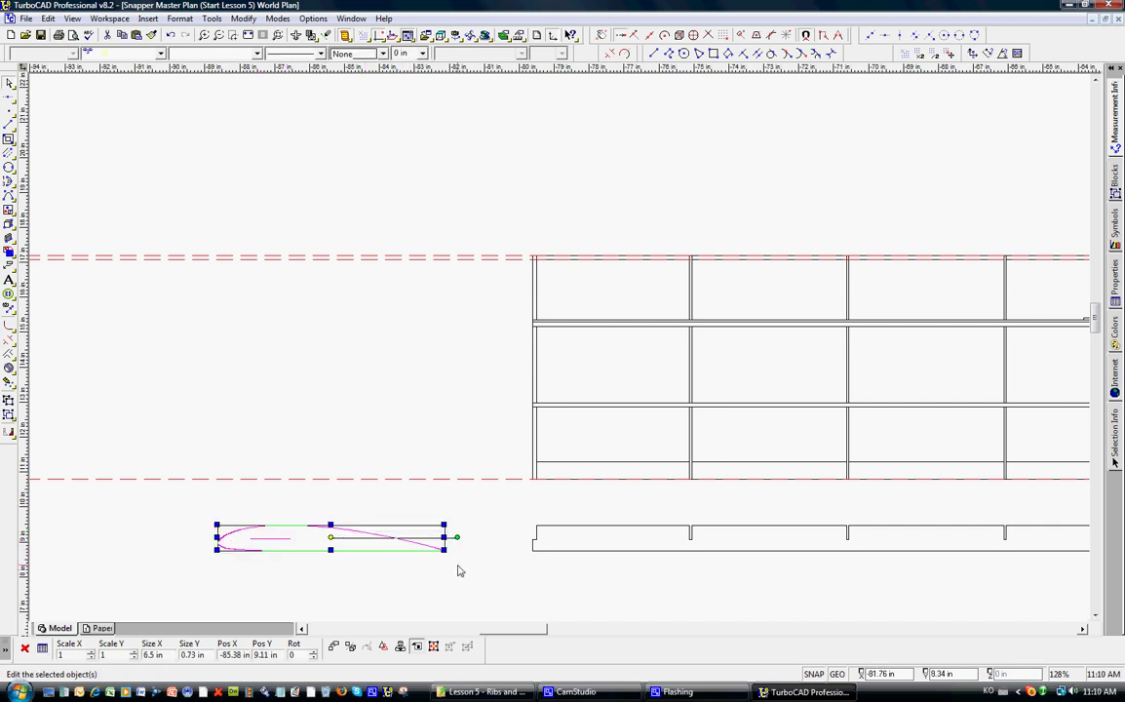
Step: Paste an airfoil copy, rotate it 270° upright and fit it between the red dashed guides
left_click(138, 35)
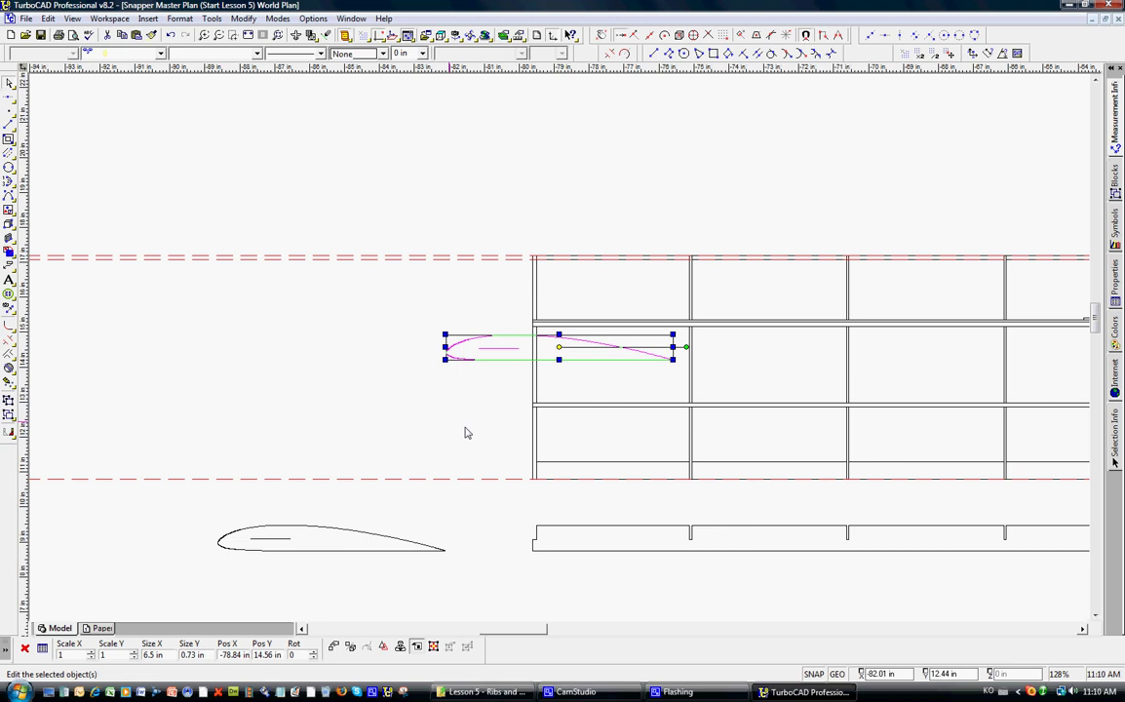
left_click_drag(557, 344, 373, 344)
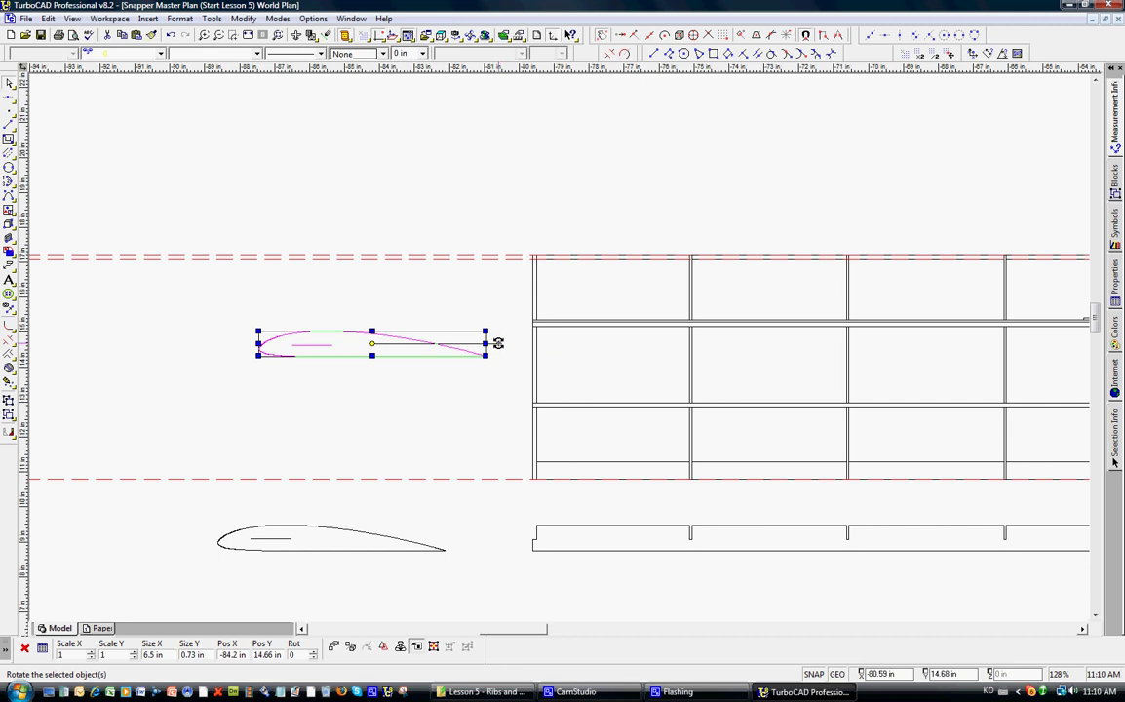
mouse_move(499, 343)
left_mouse_down()
mouse_move(493, 377)
mouse_move(453, 427)
mouse_move(372, 453)
left_mouse_up()
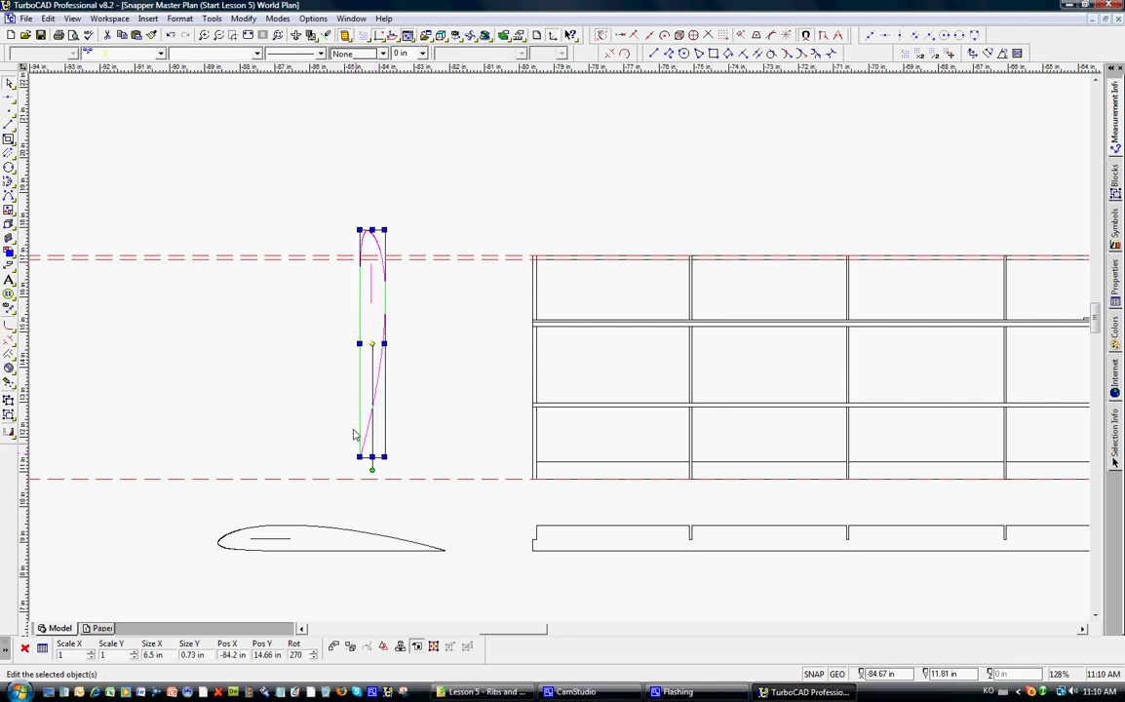
left_click_drag(373, 344, 479, 374)
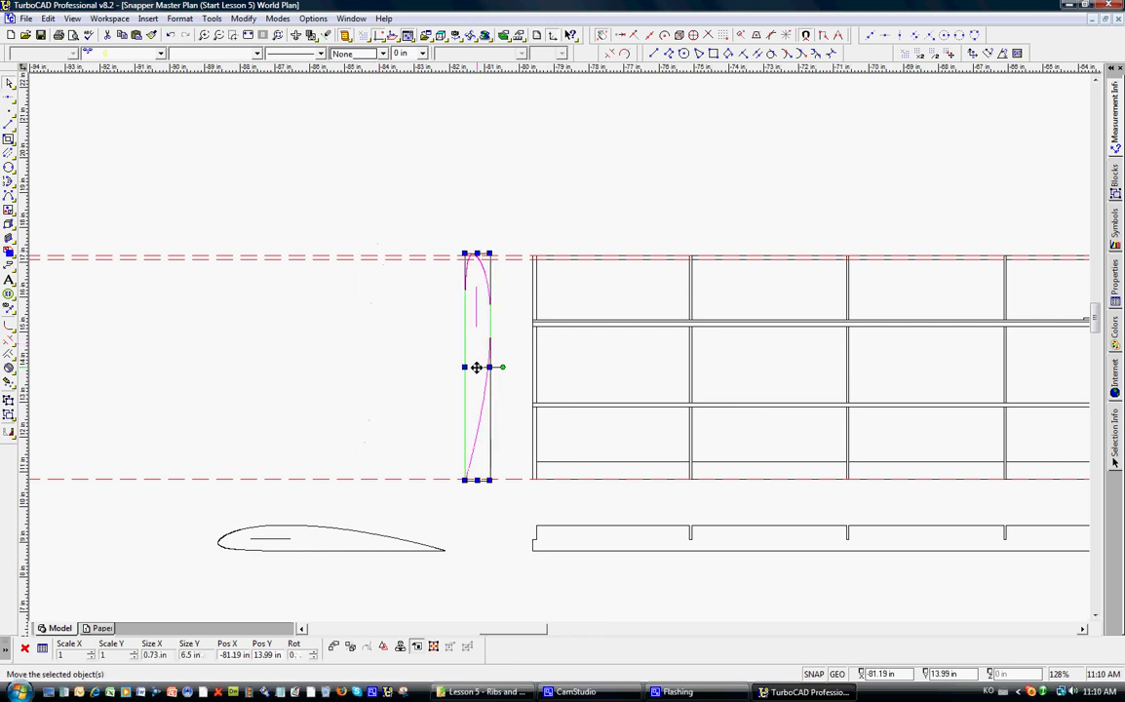
left_click(395, 345)
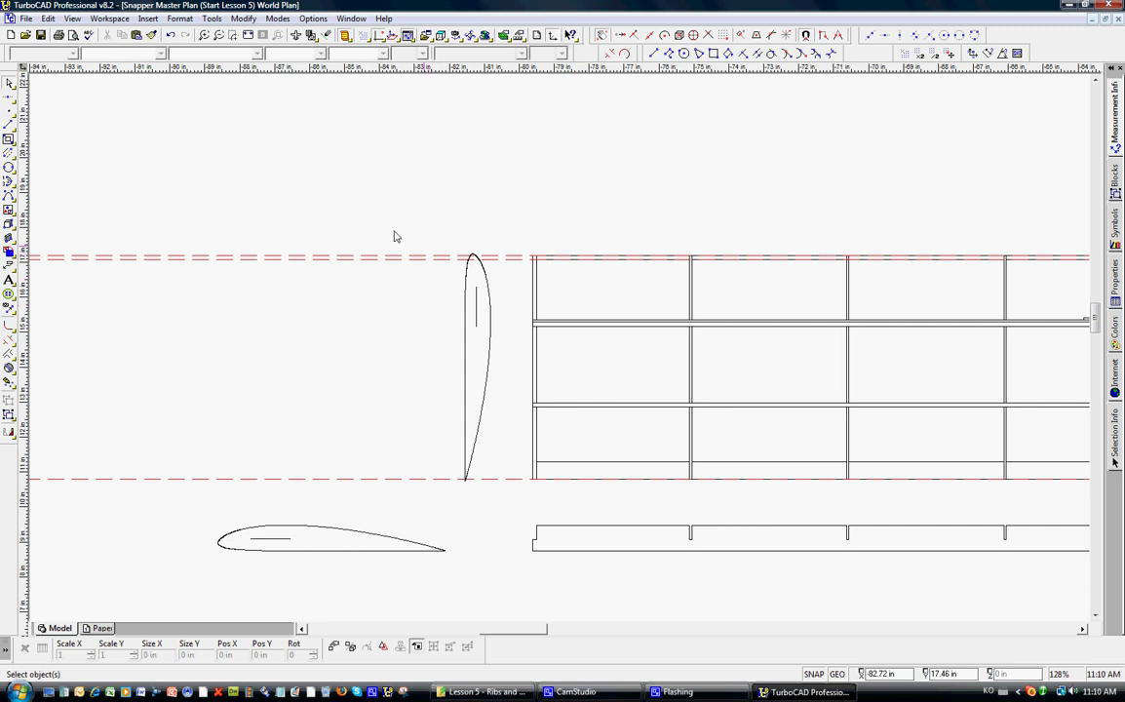
left_click(205, 35)
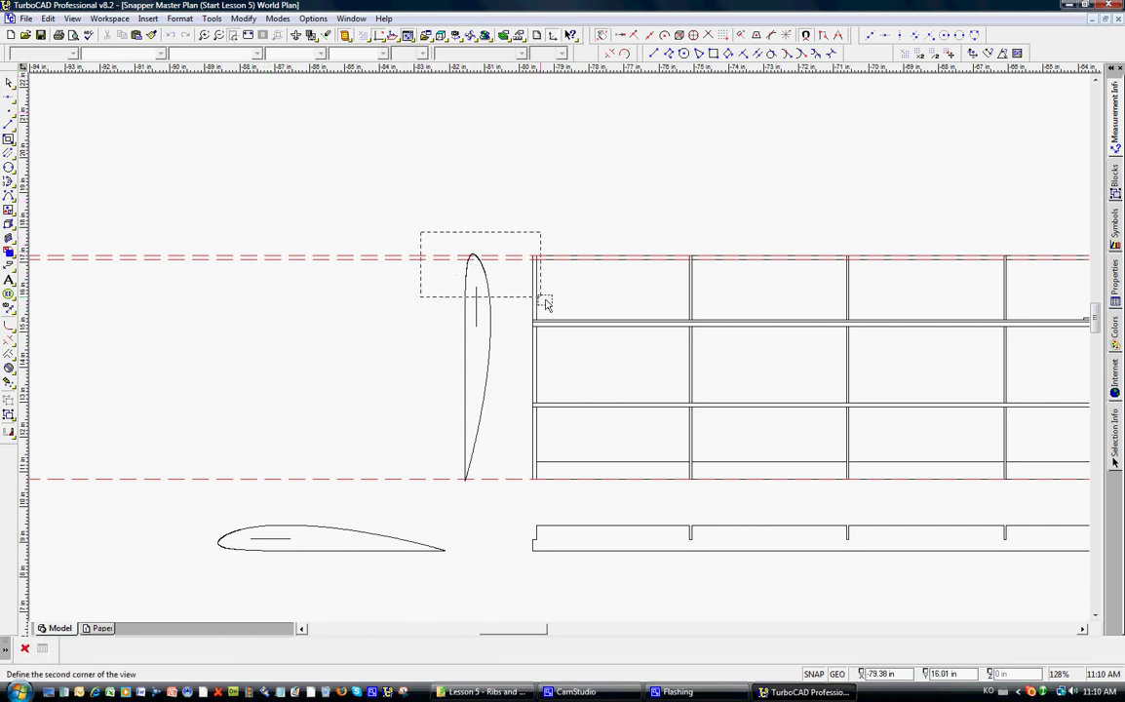
Step: Zoom on the upright airfoil's top, then explode the airfoil into separate curves
left_click(573, 334)
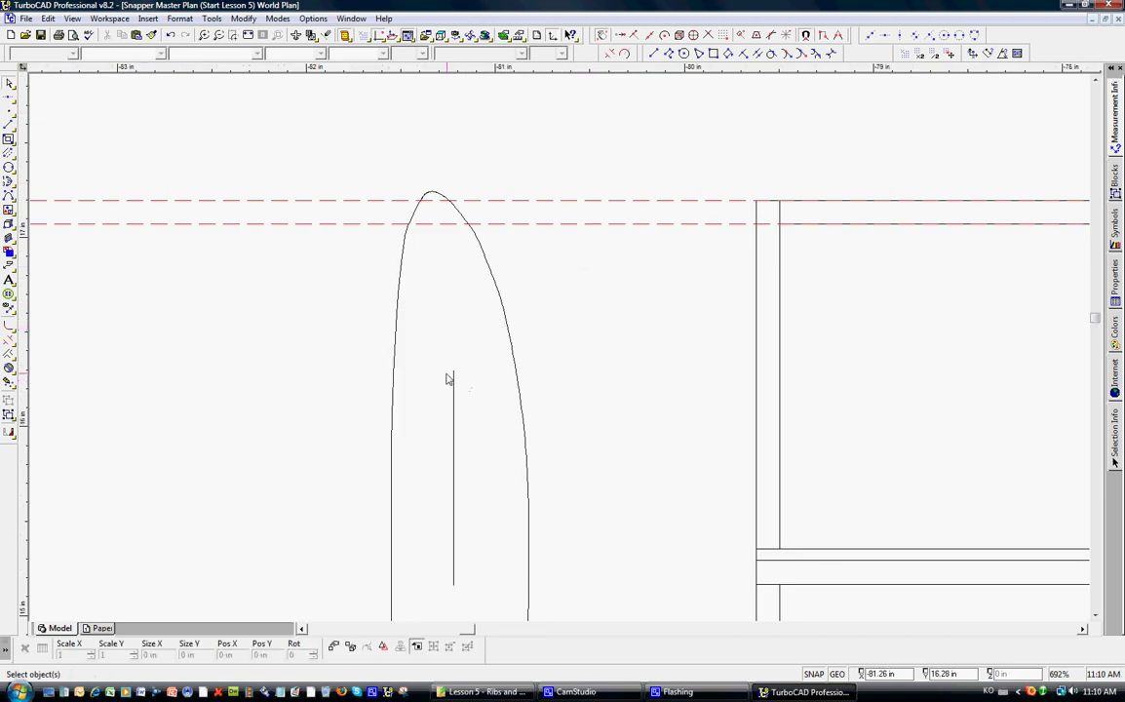
left_click(395, 372)
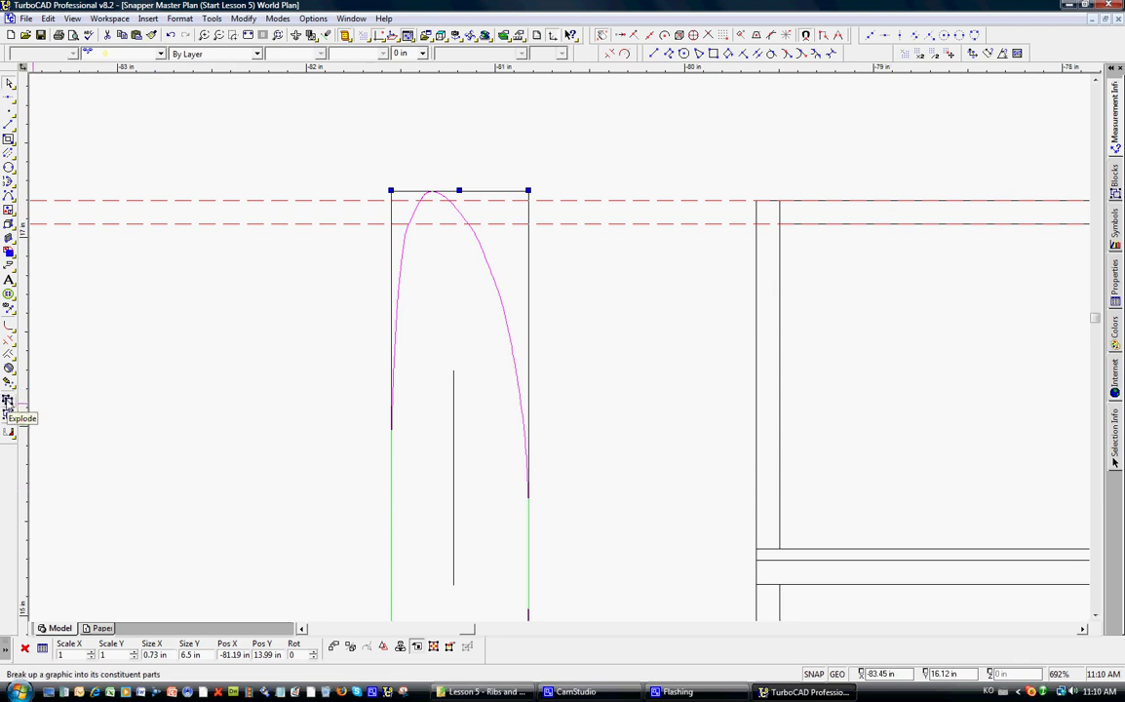
left_click(8, 404)
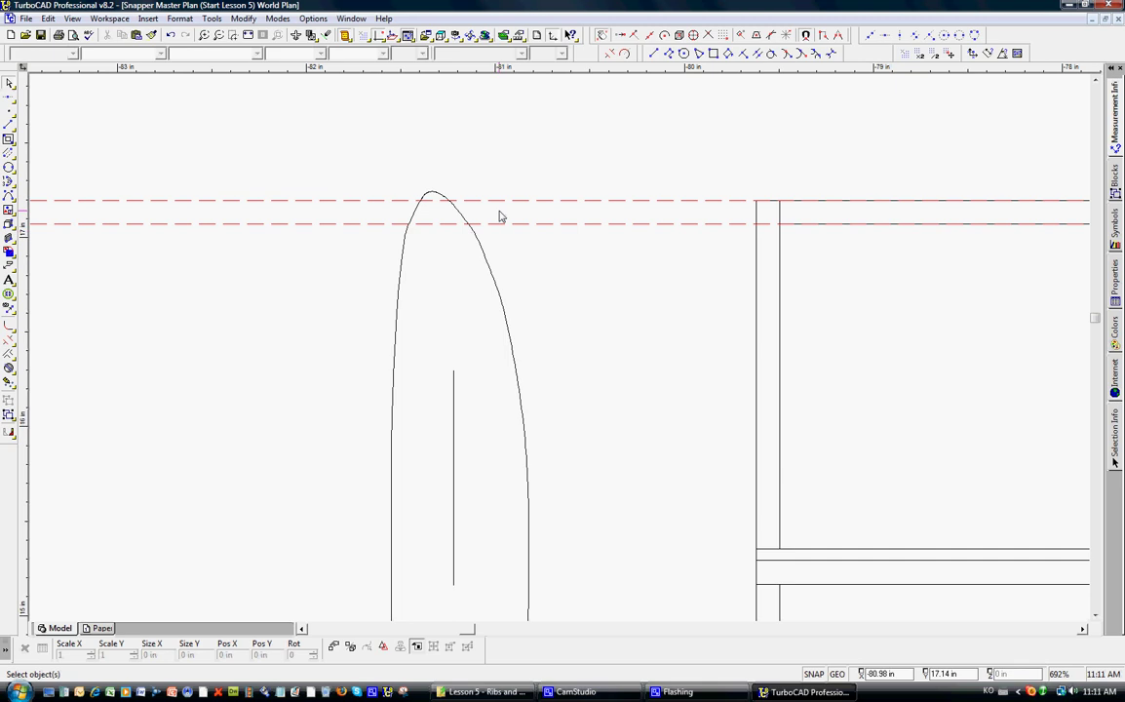
left_click(651, 54)
Step: Draw a line across the upright airfoil's nose along the lower guide, then delete that guide
left_click(382, 224)
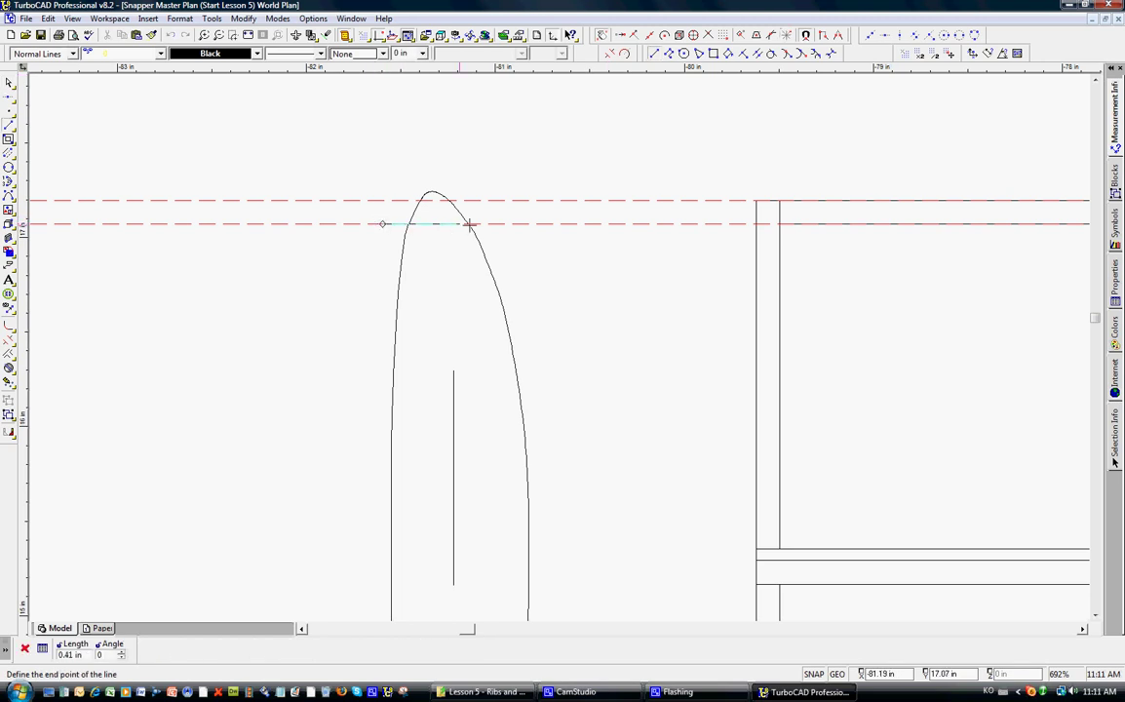
left_click(503, 224)
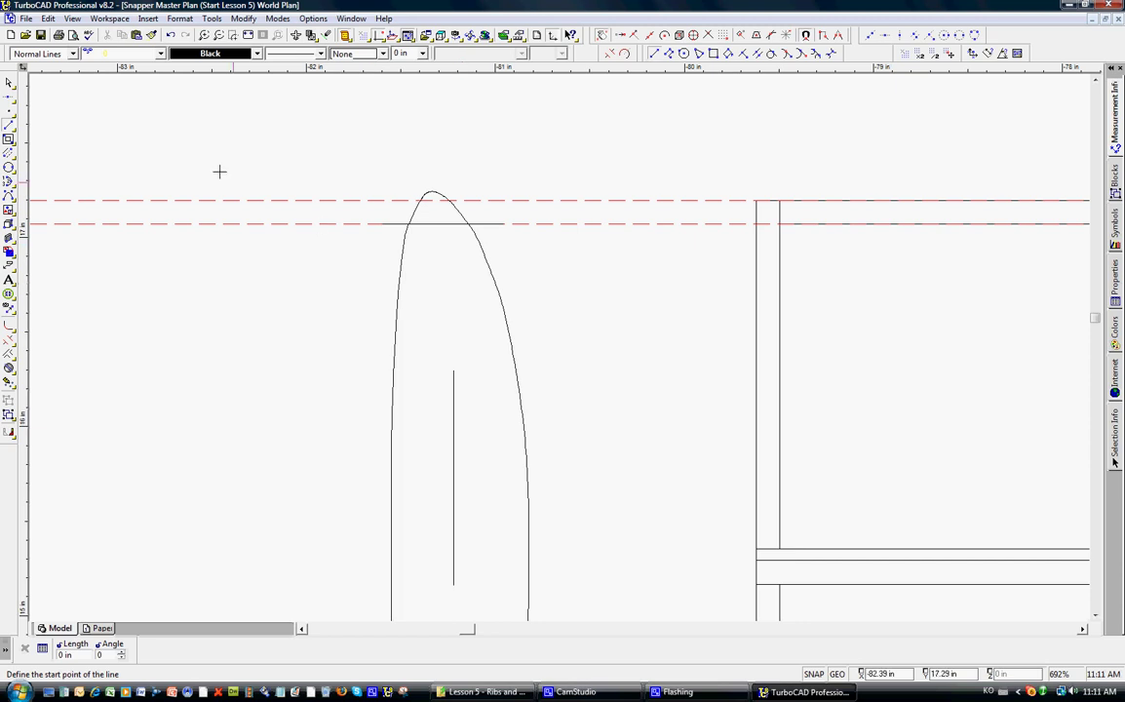
left_click(47, 19)
mouse_move(94, 127)
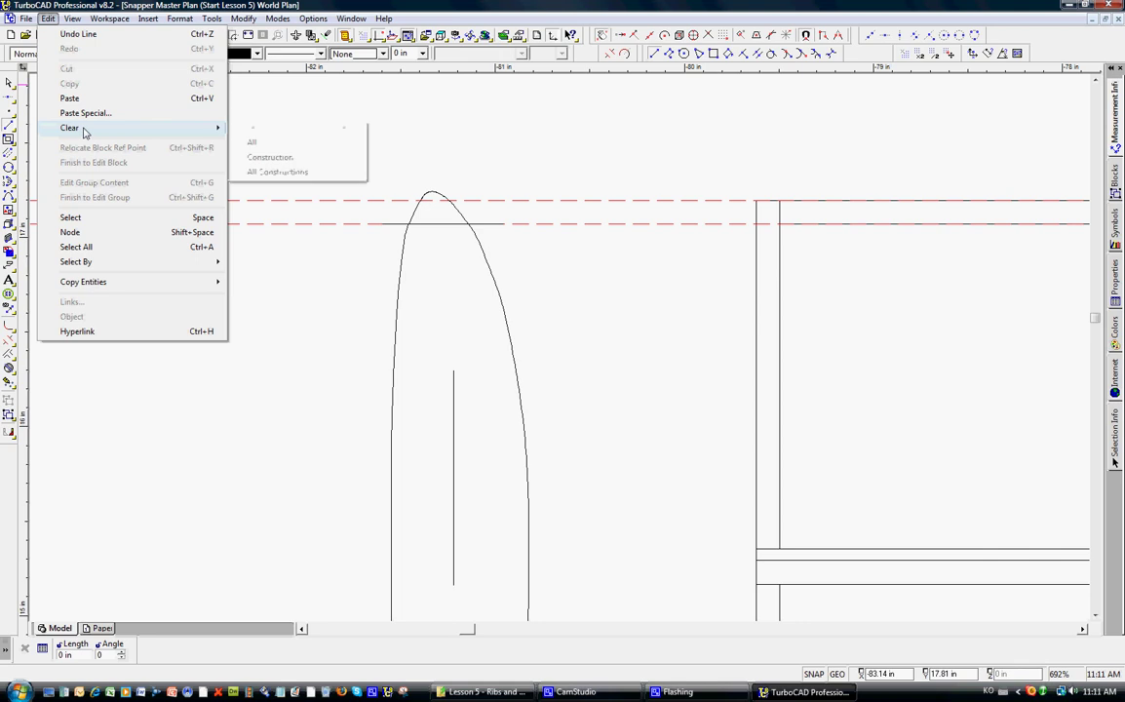
left_click(270, 157)
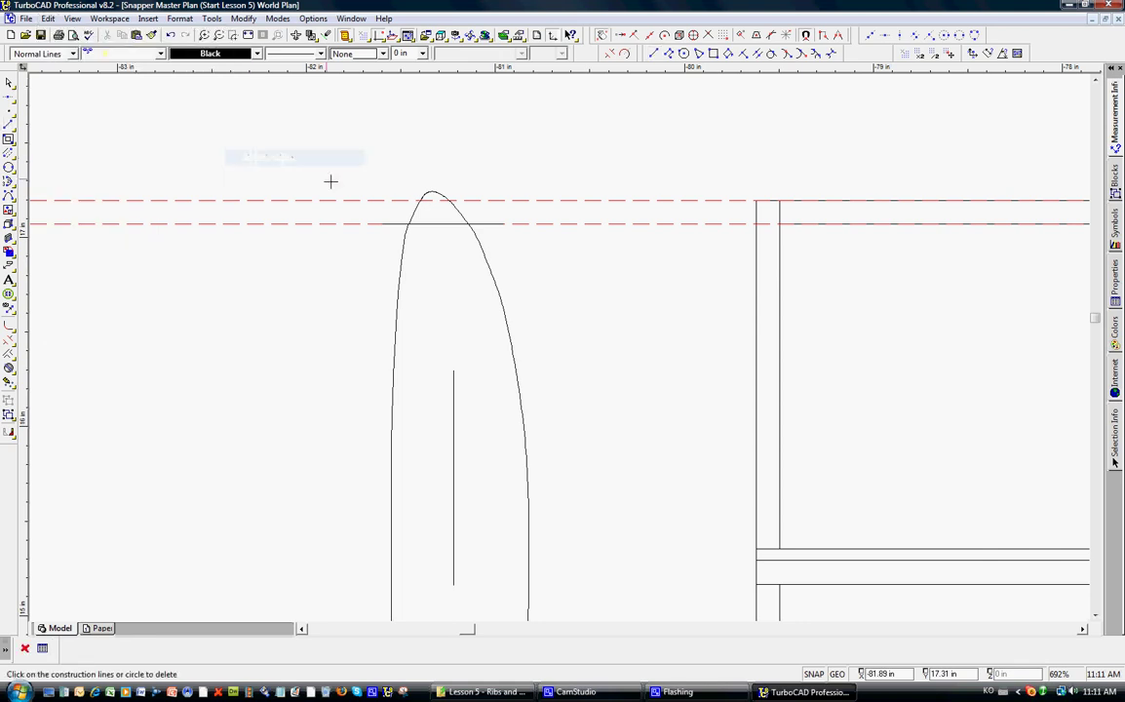
left_click(350, 223)
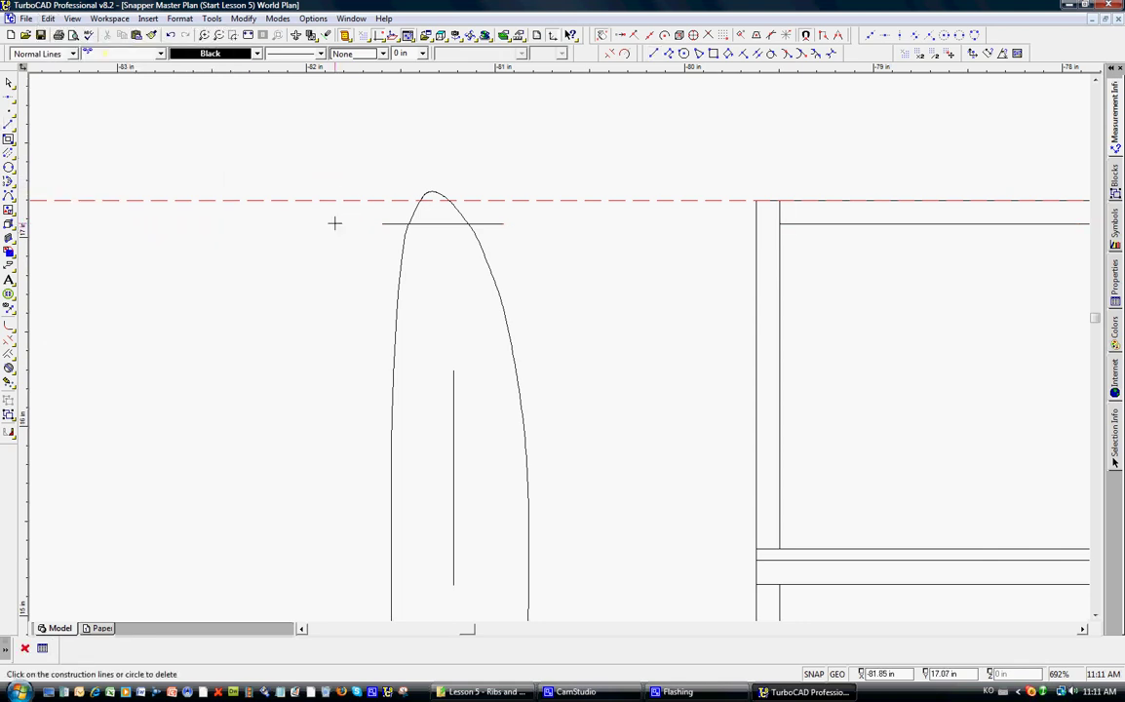
Step: Trim the nose line's left end back to the airfoil's left curve
key("t")
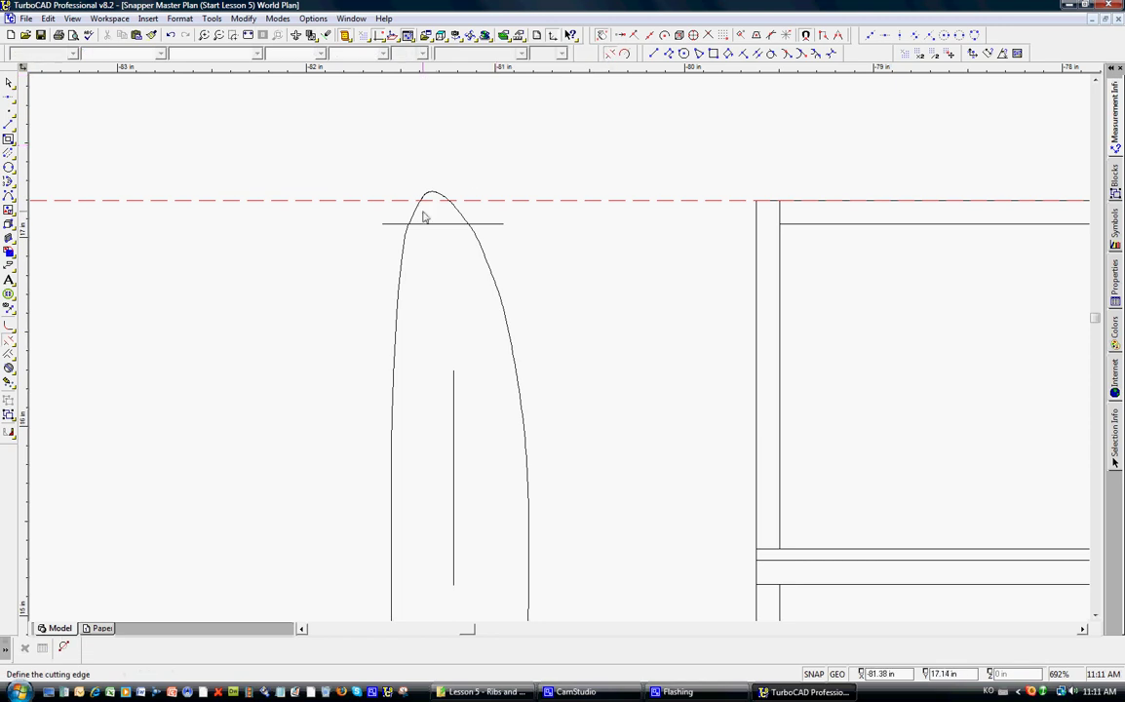
left_click(409, 228)
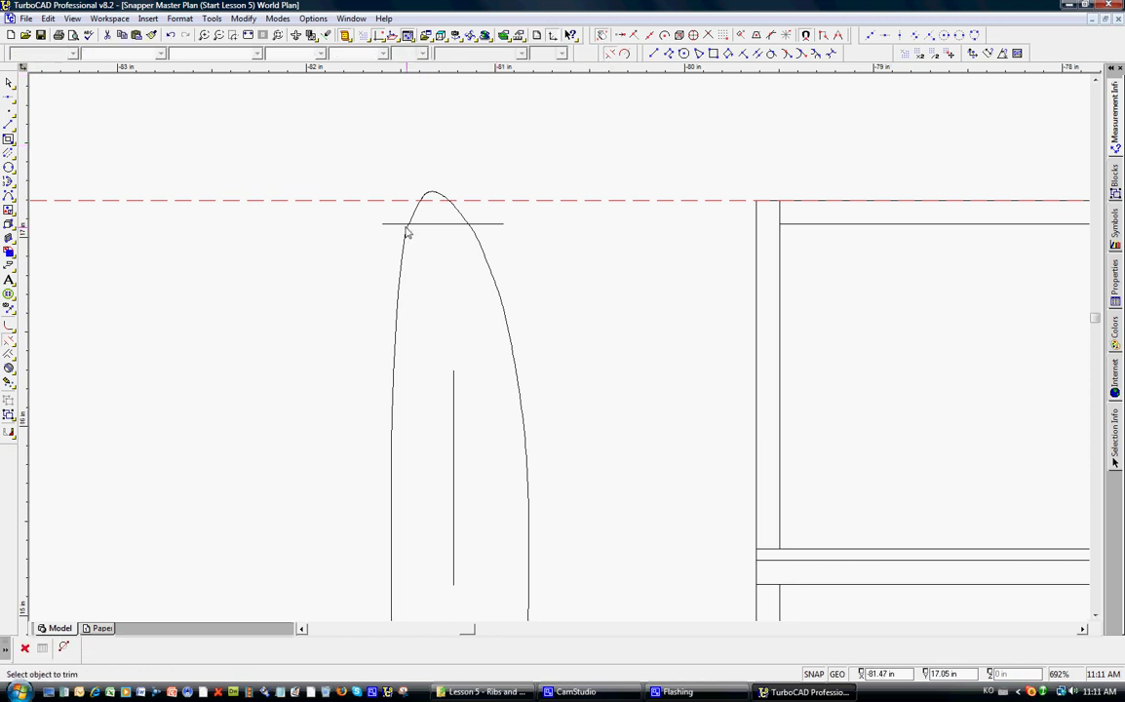
left_click(394, 237)
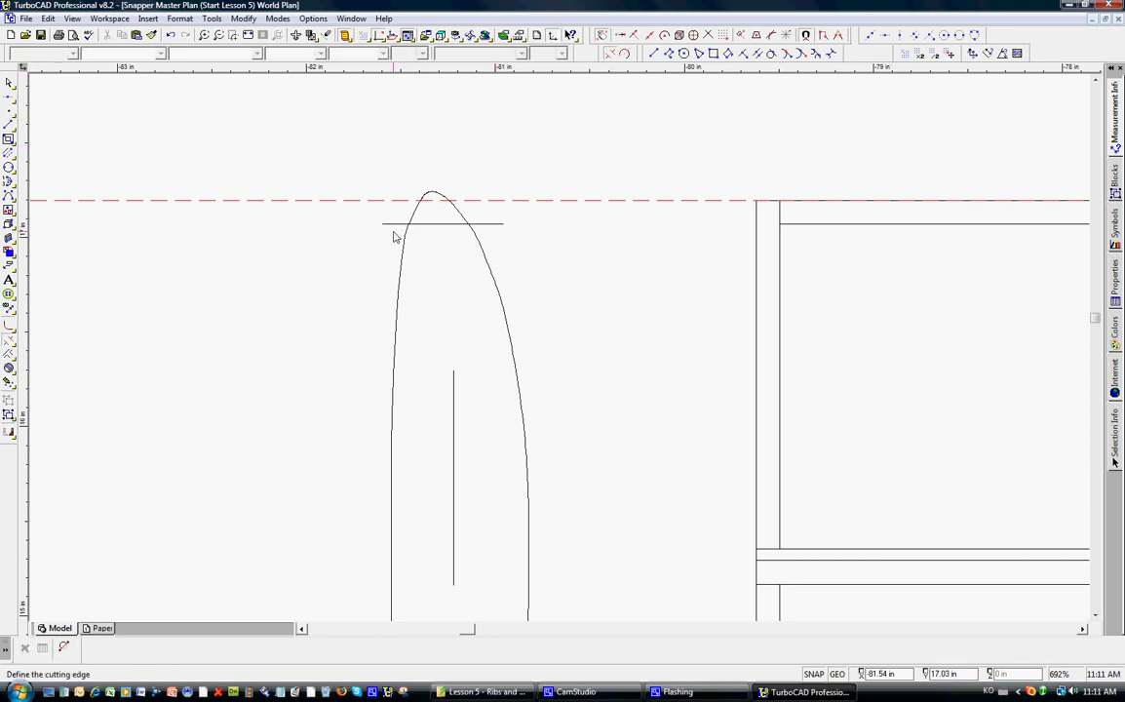
scroll(394, 237, "up", 2)
left_click(596, 336)
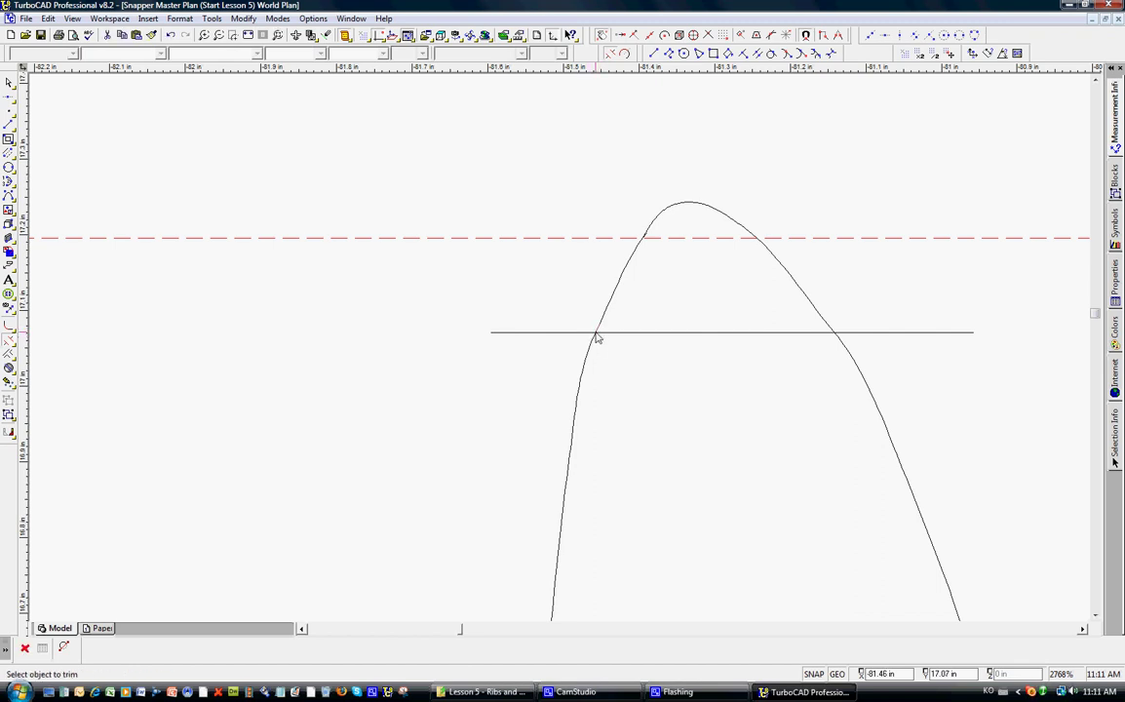
left_click(597, 336)
scroll(606, 331, "up", 2)
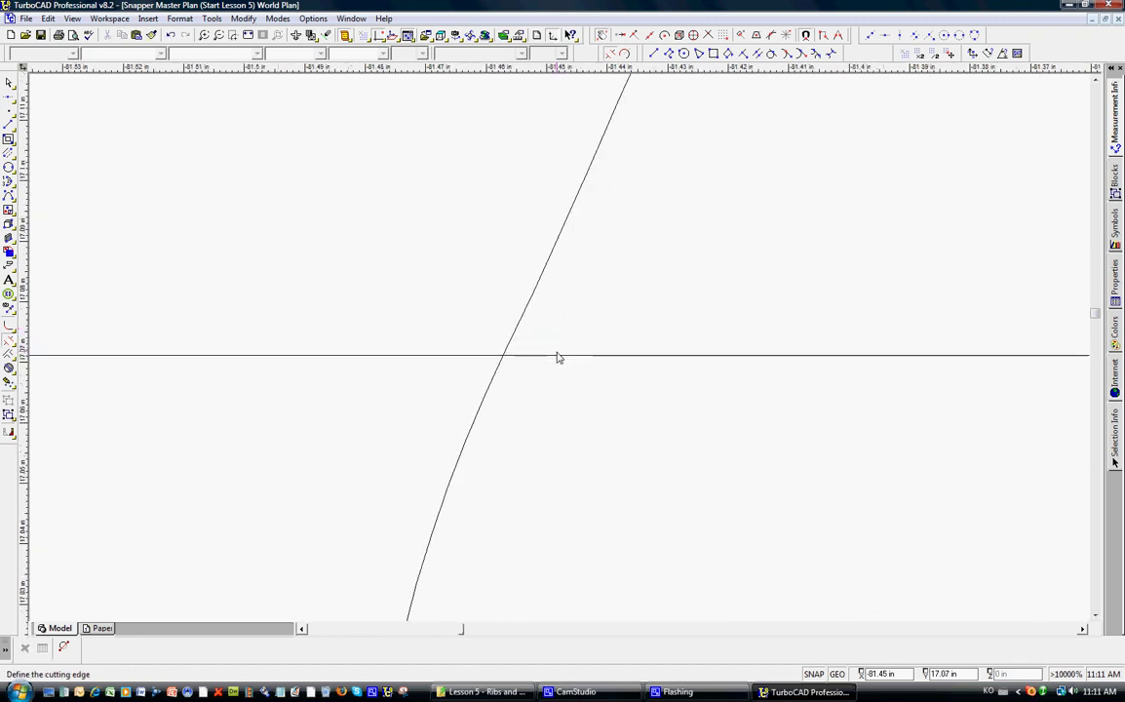
left_click(501, 365)
left_click(496, 358)
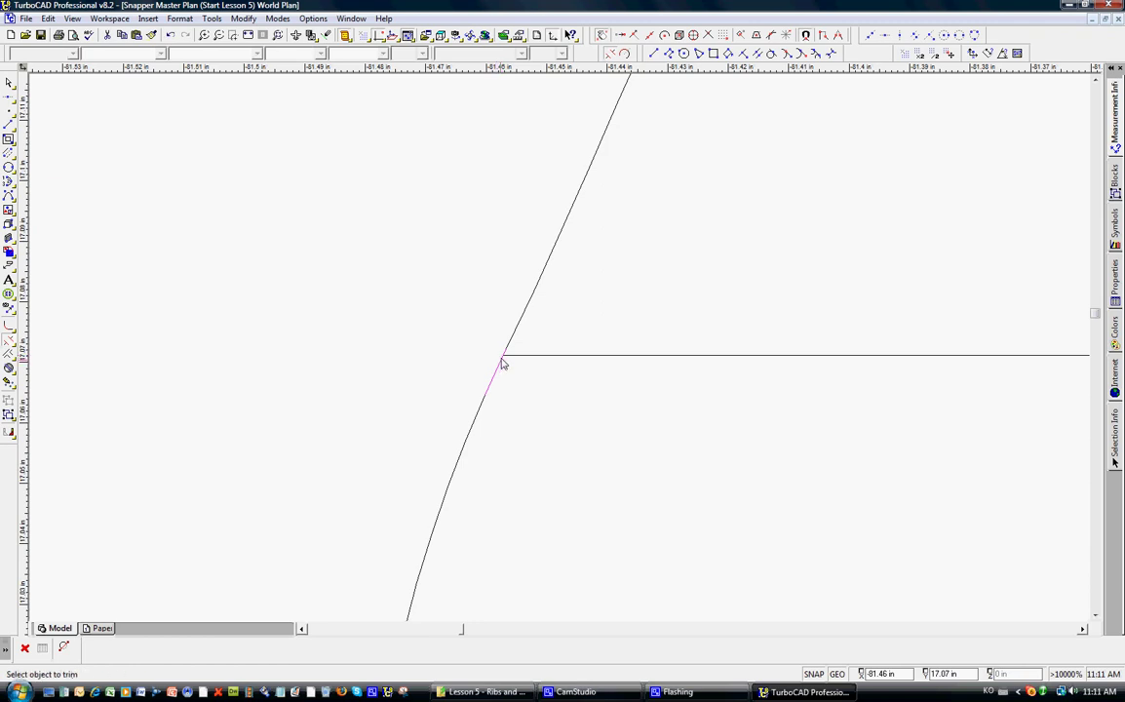
key("Escape")
Step: Trim the nose line's right end back to the airfoil's right curve
scroll(603, 346, "down", 3)
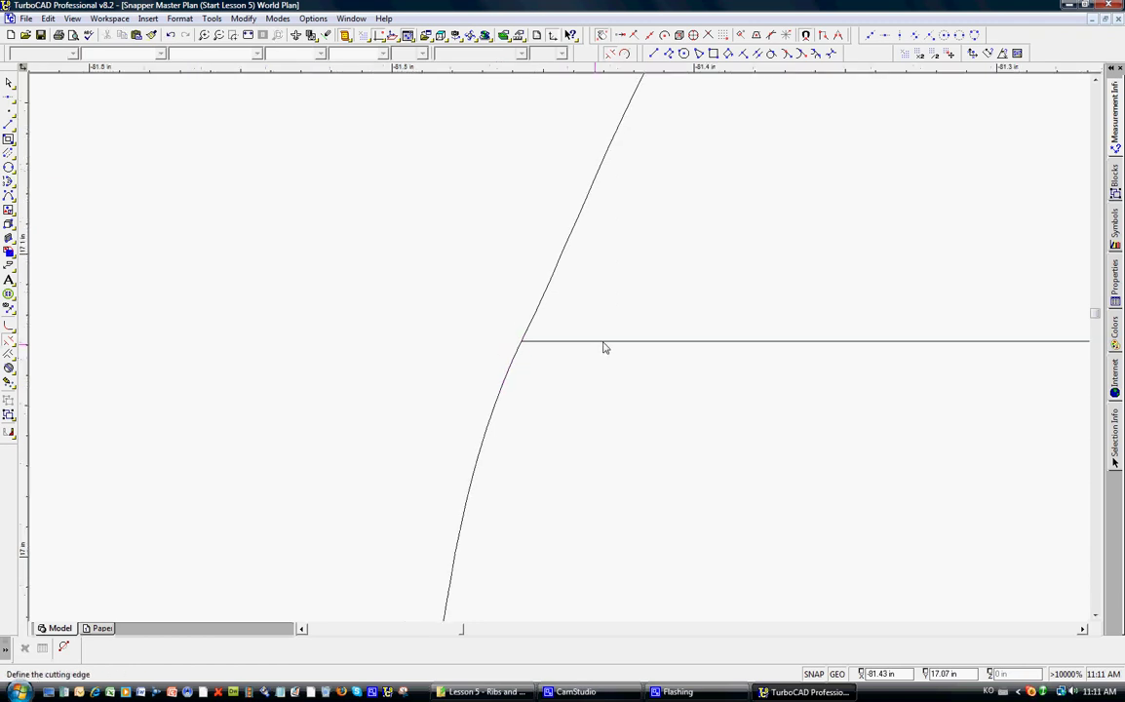
scroll(560, 351, "up", 2)
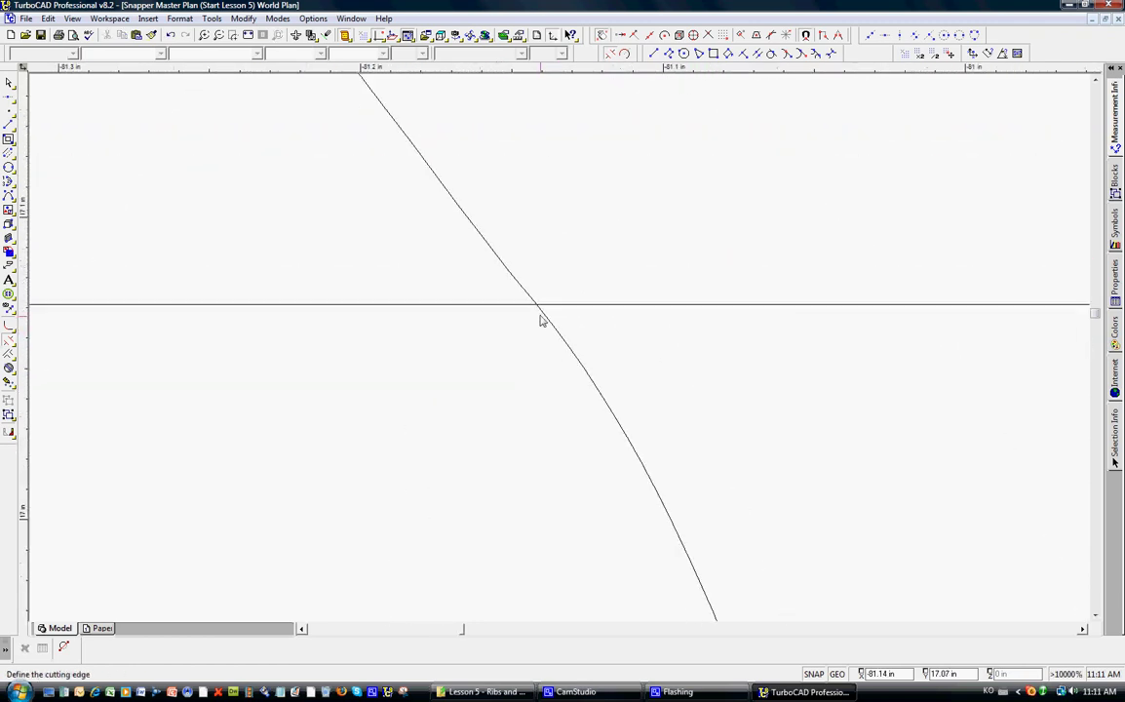
left_click(542, 308)
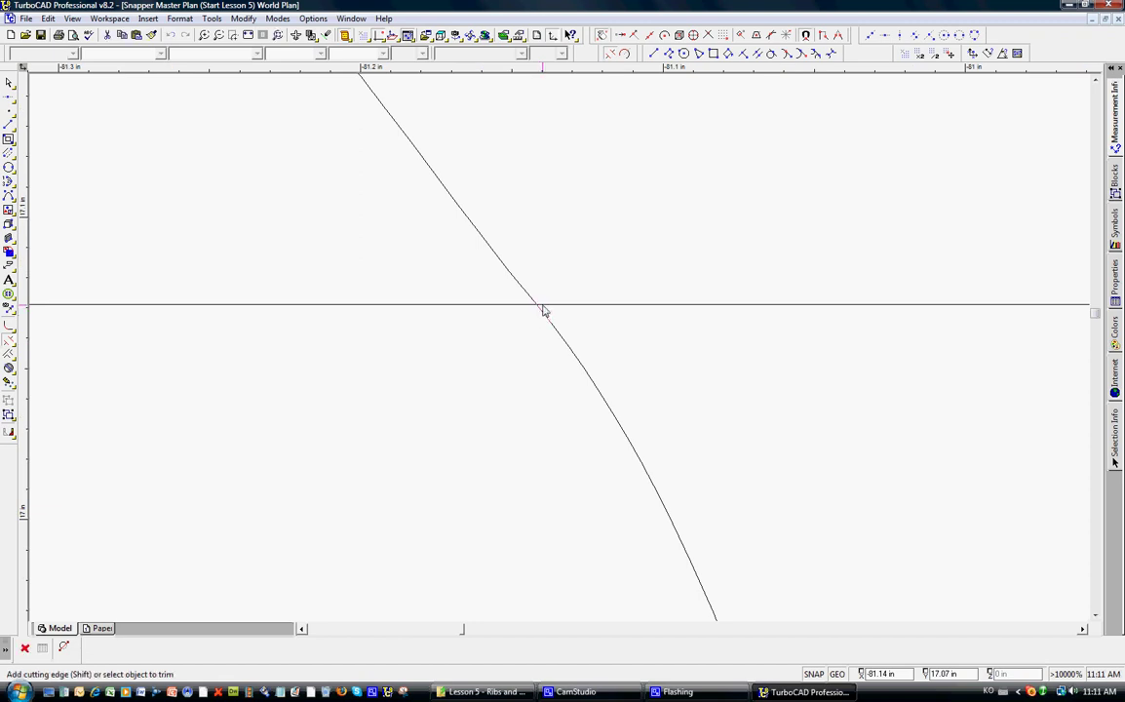
left_click(545, 308)
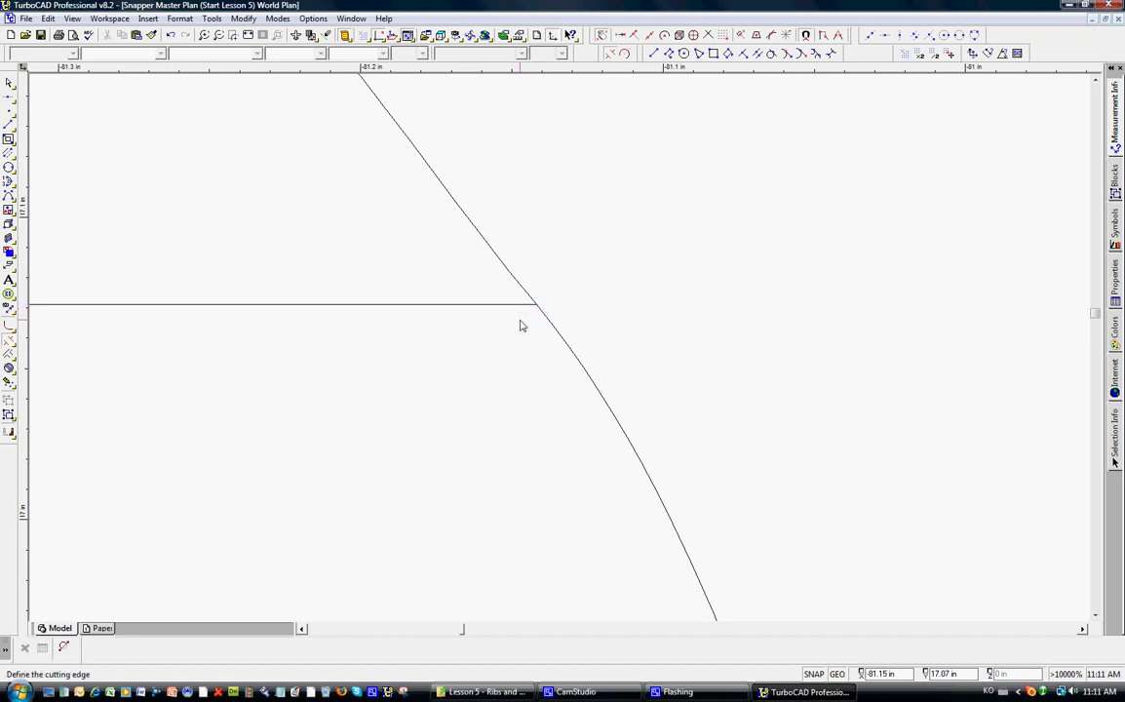
scroll(558, 352, "down", 10)
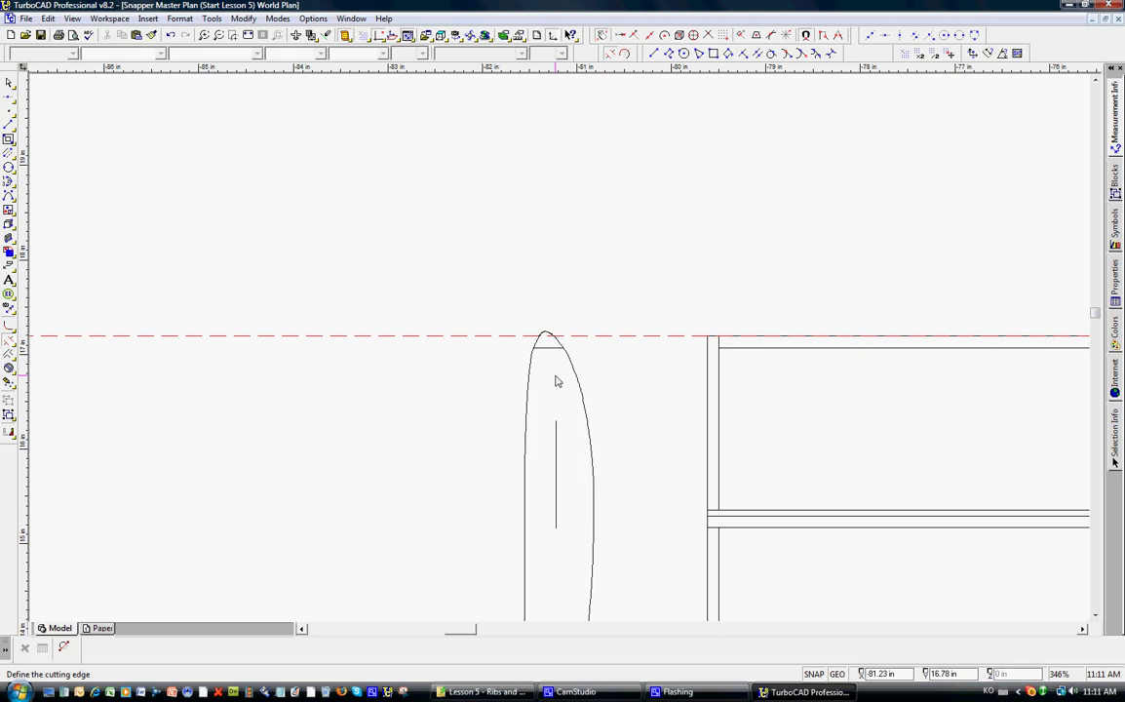
scroll(552, 334, "down", 2)
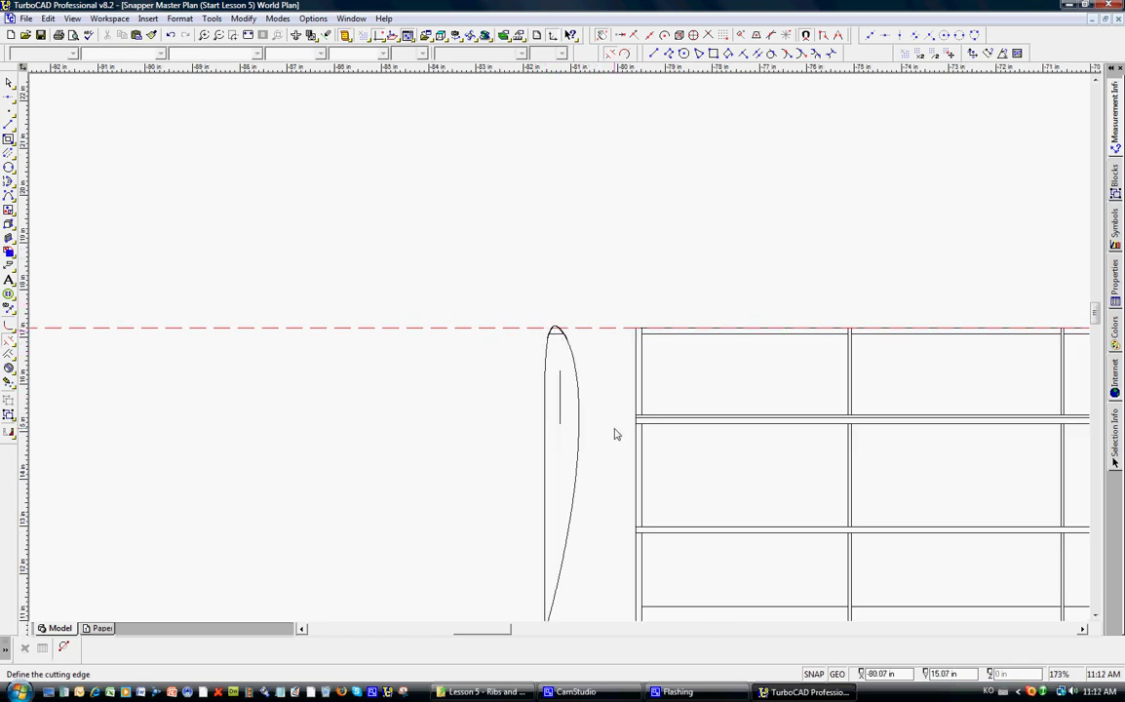
scroll(614, 434, "down", 2)
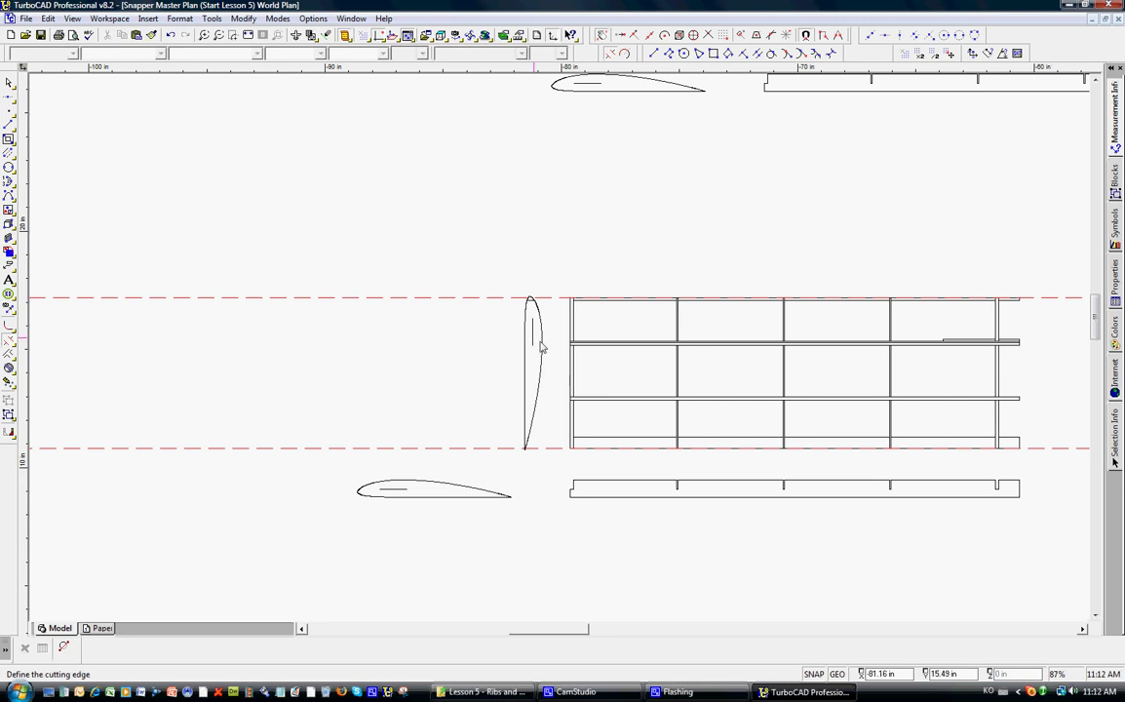
scroll(564, 349, "up", 3)
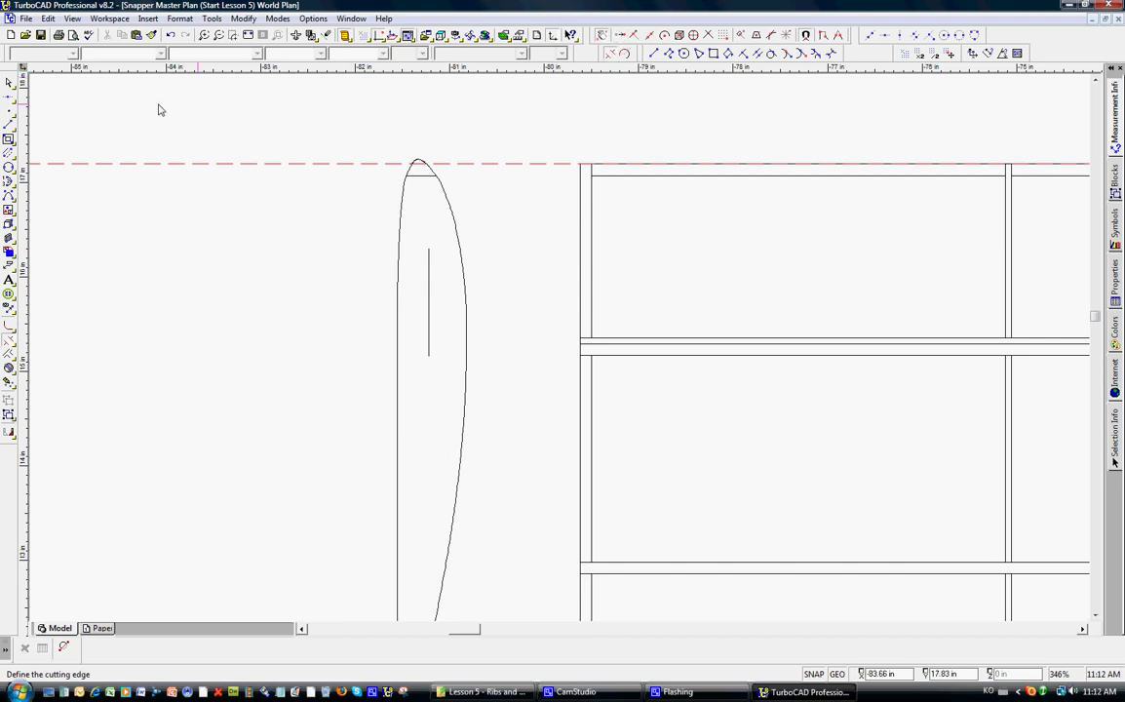
left_click(10, 82)
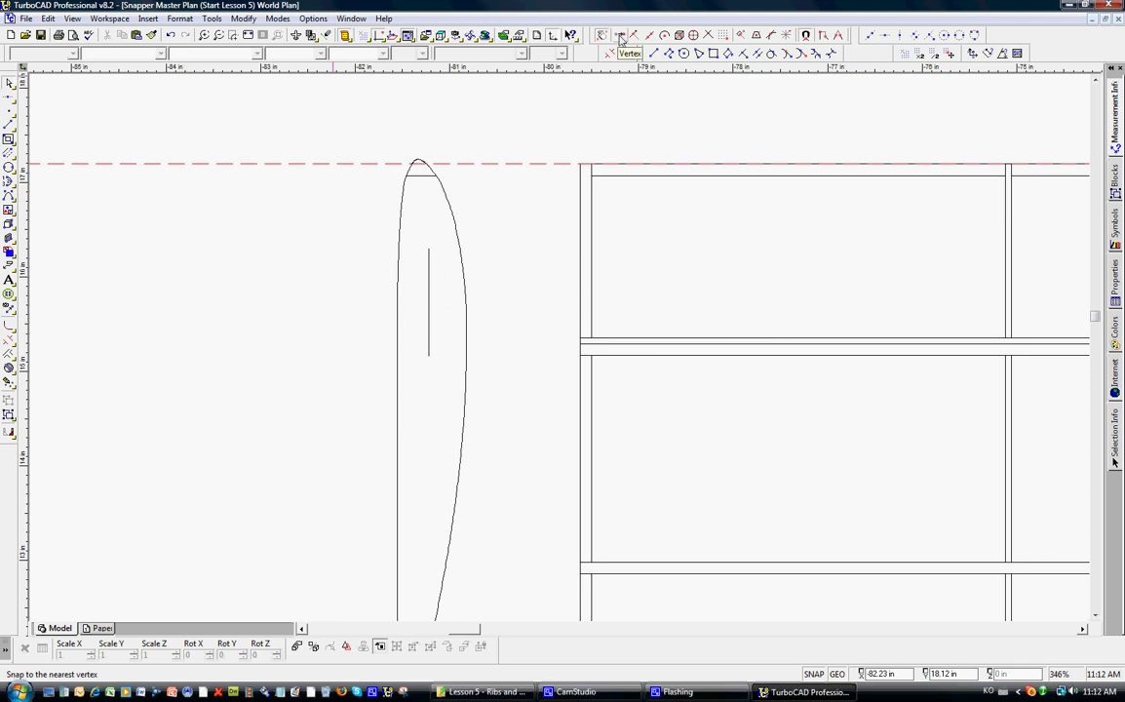
Step: Snap horizontal construction lines to the spar's top and bottom edges
left_click(887, 39)
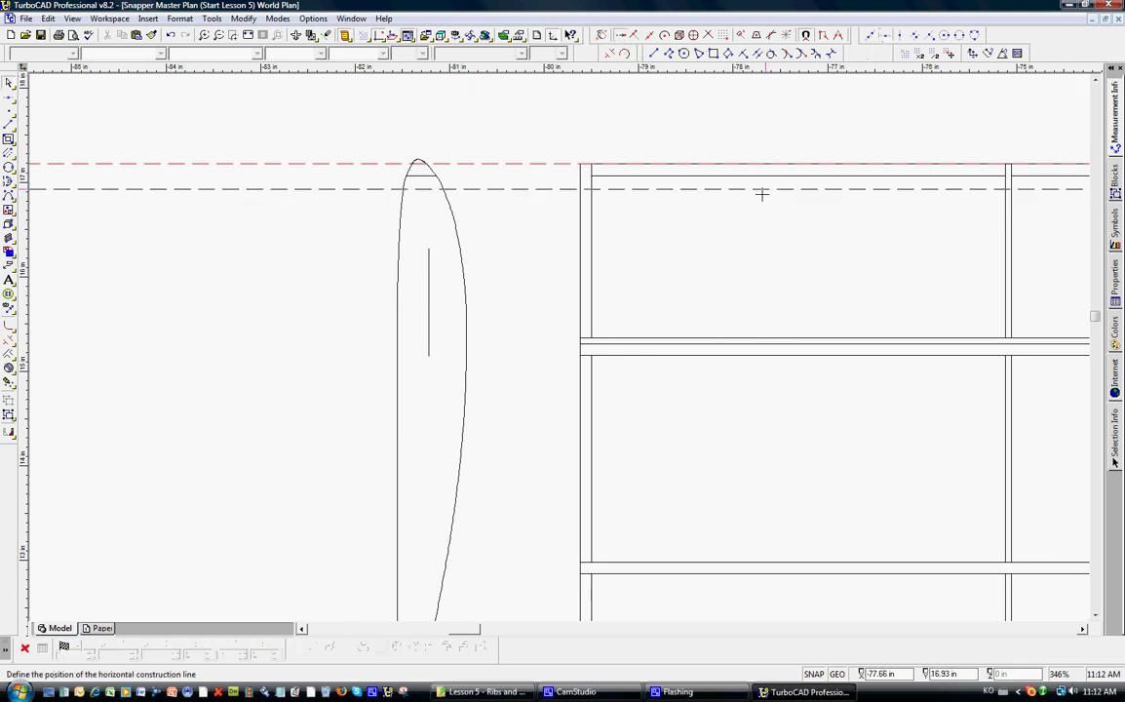
left_click(589, 338)
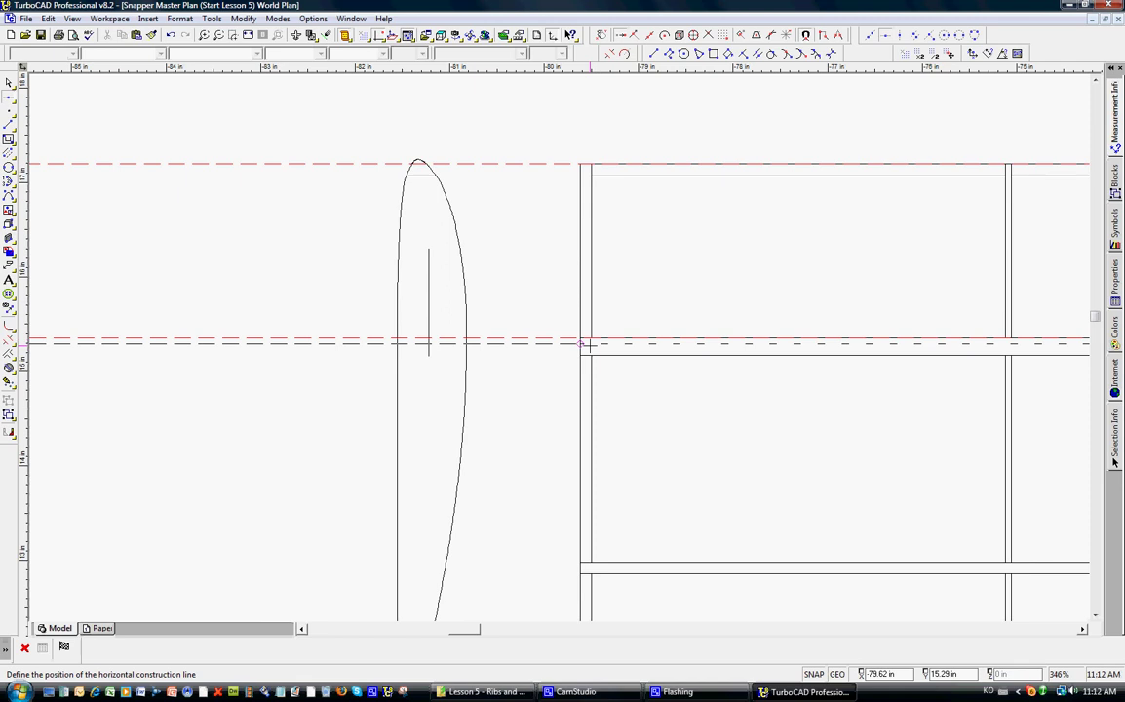
left_click(575, 342)
key("Escape")
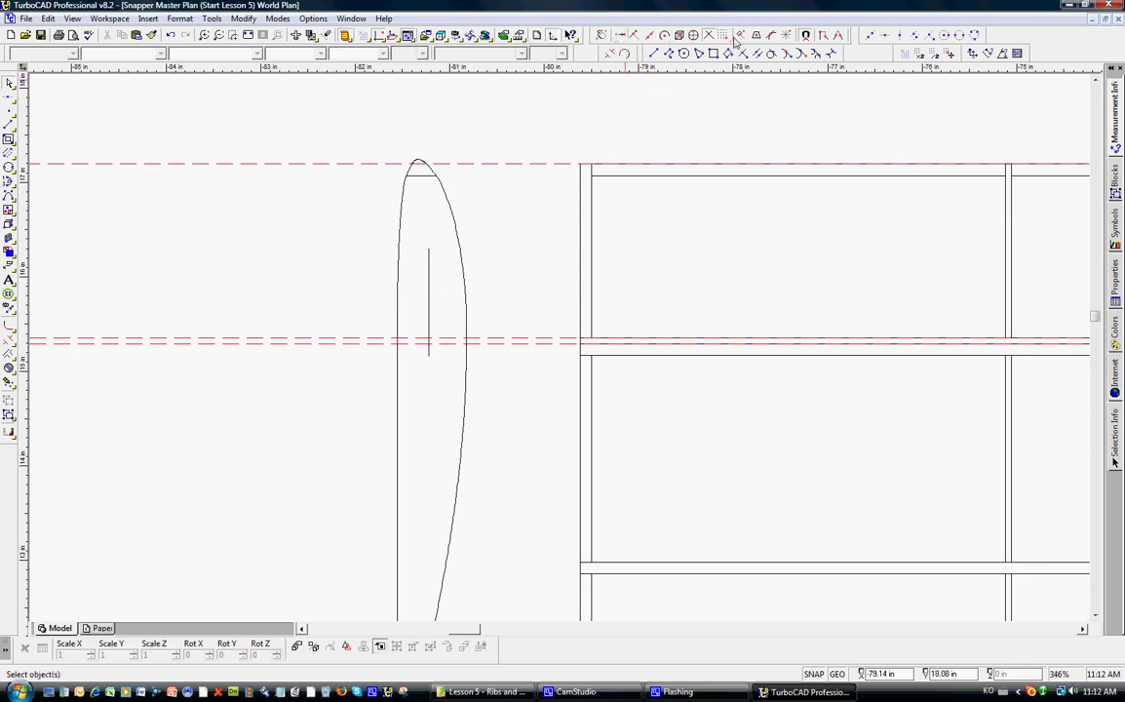
Step: Draw two short notch lines along the upper and lower guides, from the rib's inner line to its left outline
left_click(653, 54)
scroll(436, 344, "up", 1)
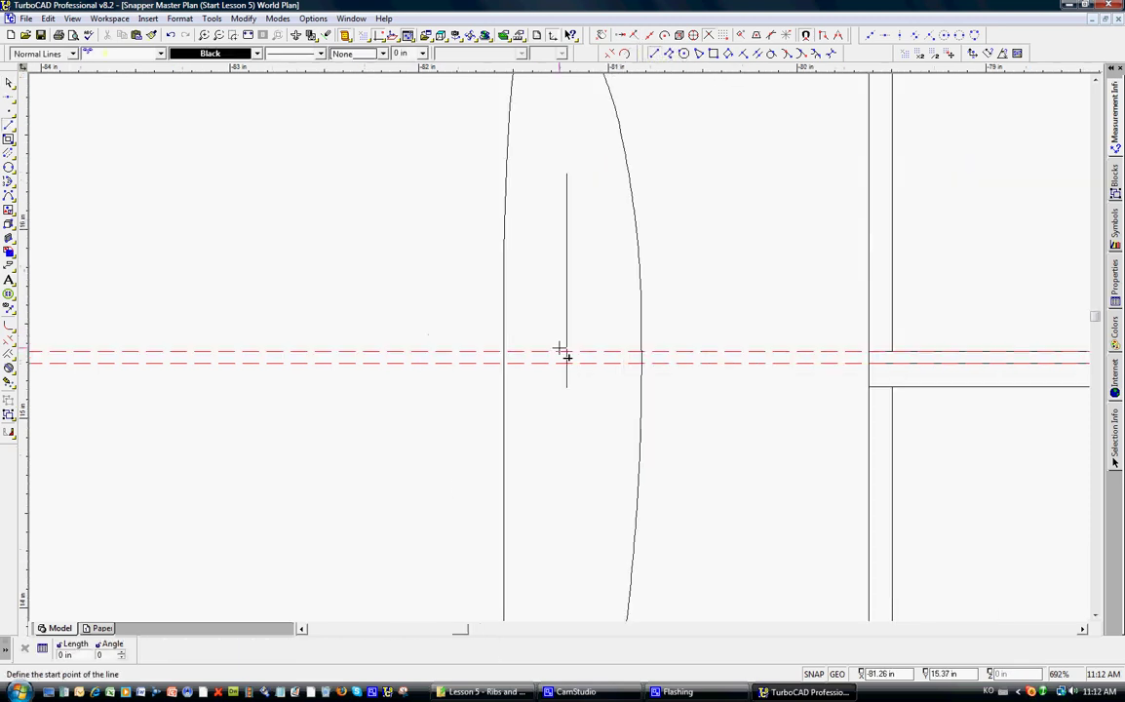
left_click(567, 352)
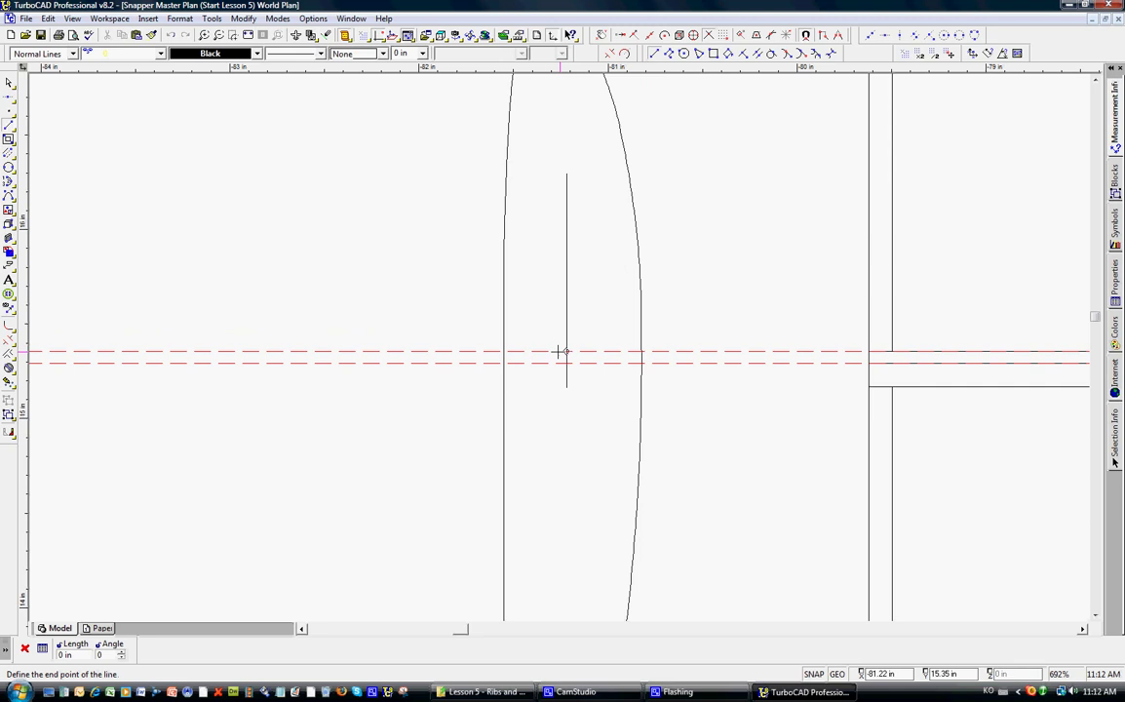
left_click(504, 351)
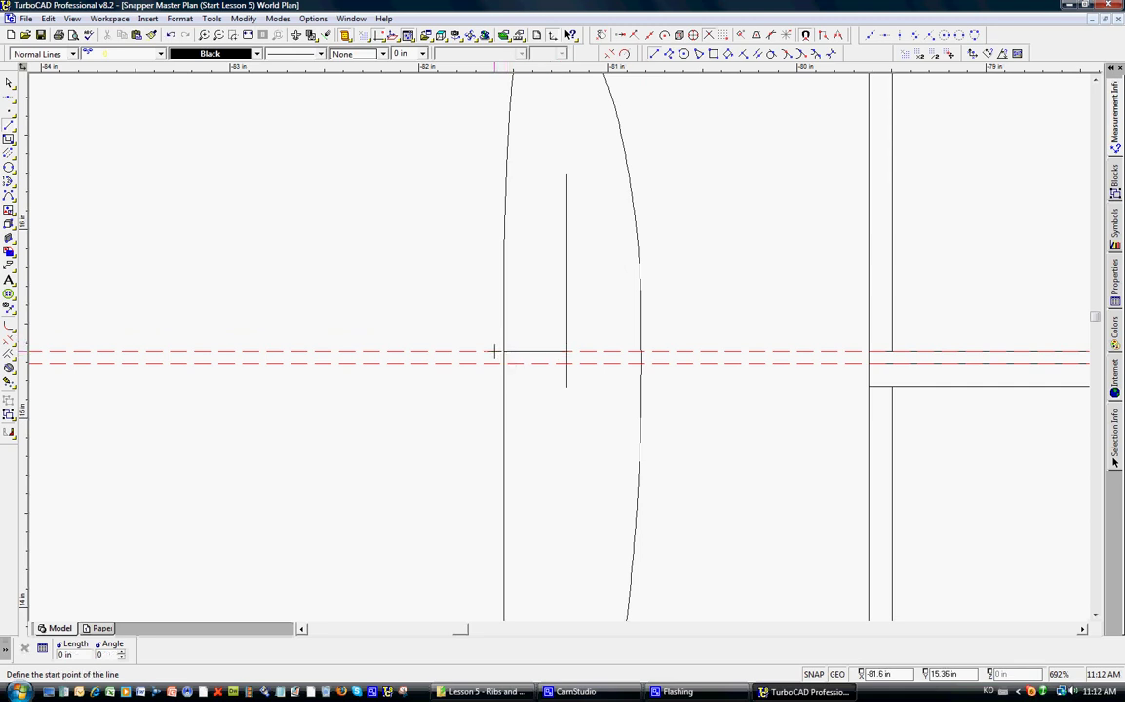
left_click(505, 363)
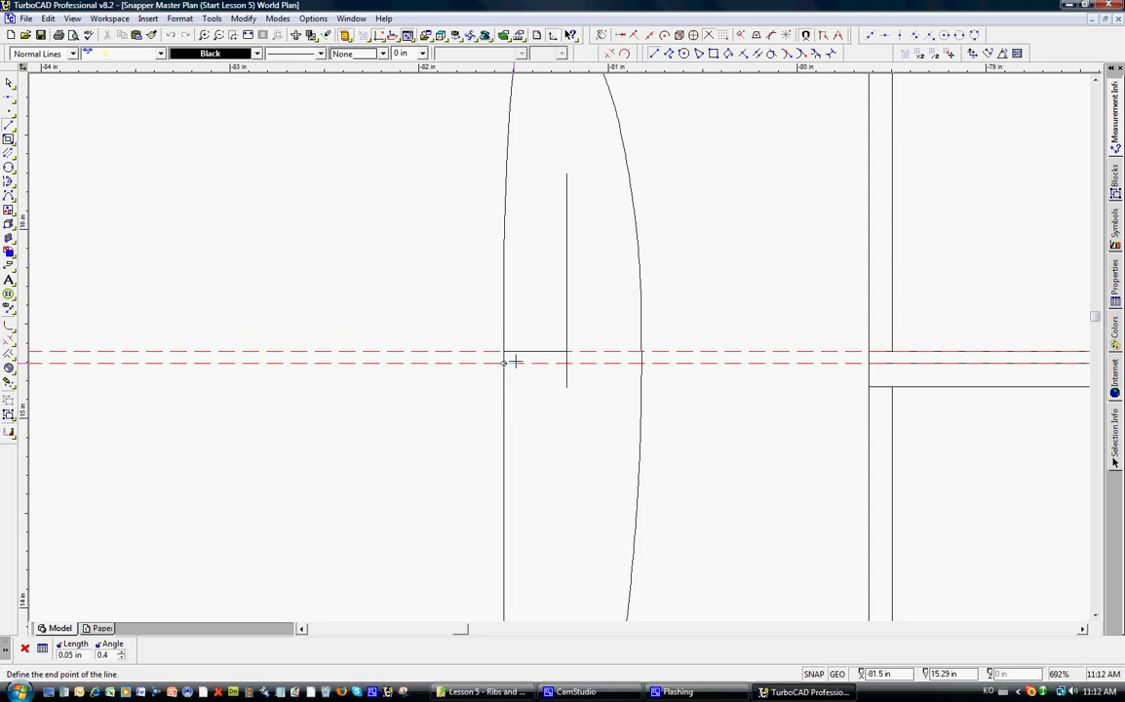
left_click(575, 374)
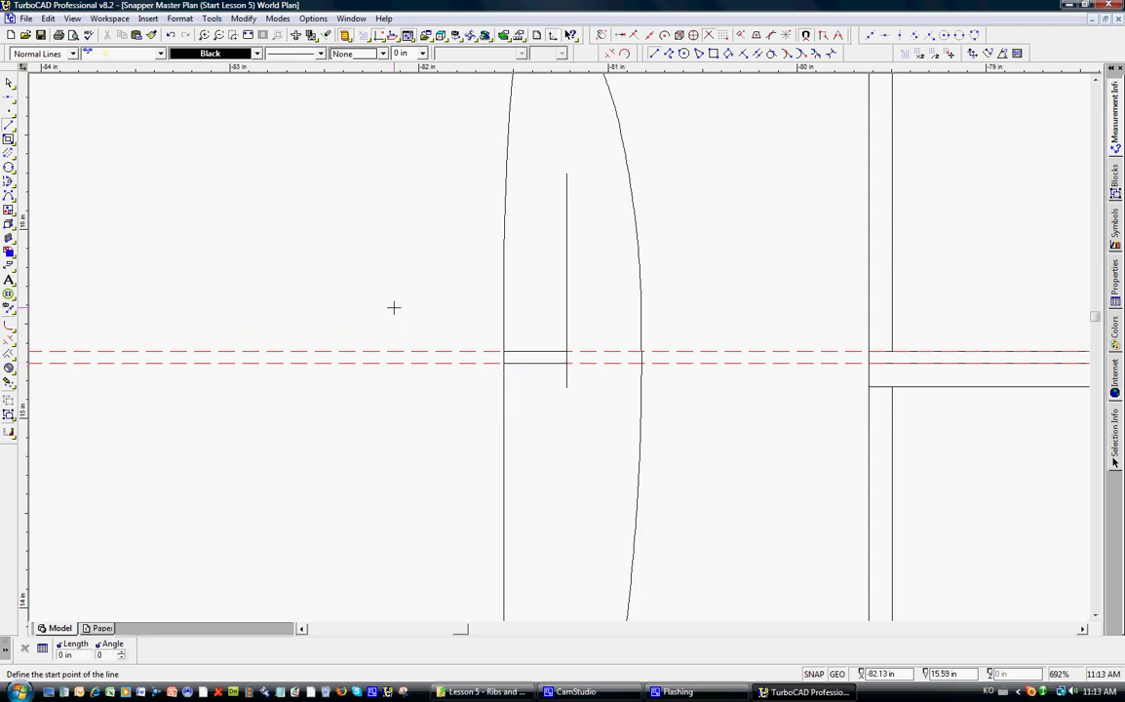
left_click(47, 19)
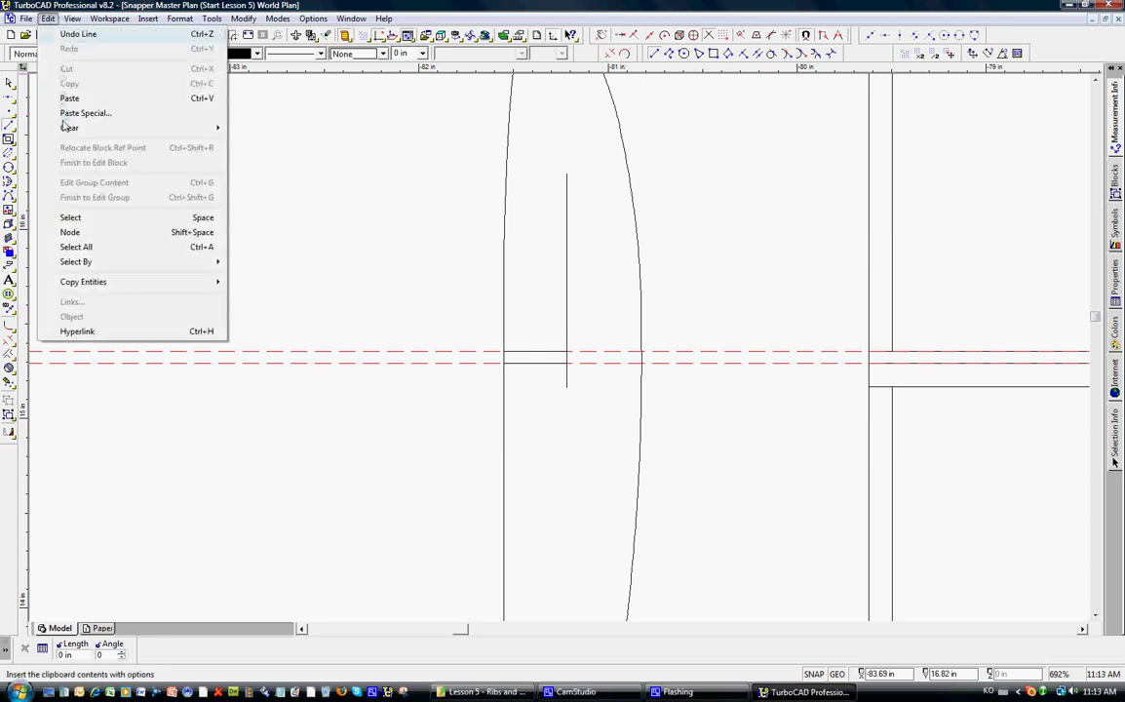
Step: Clear the upper and lower construction lines from the rib
mouse_move(69, 127)
left_click(327, 156)
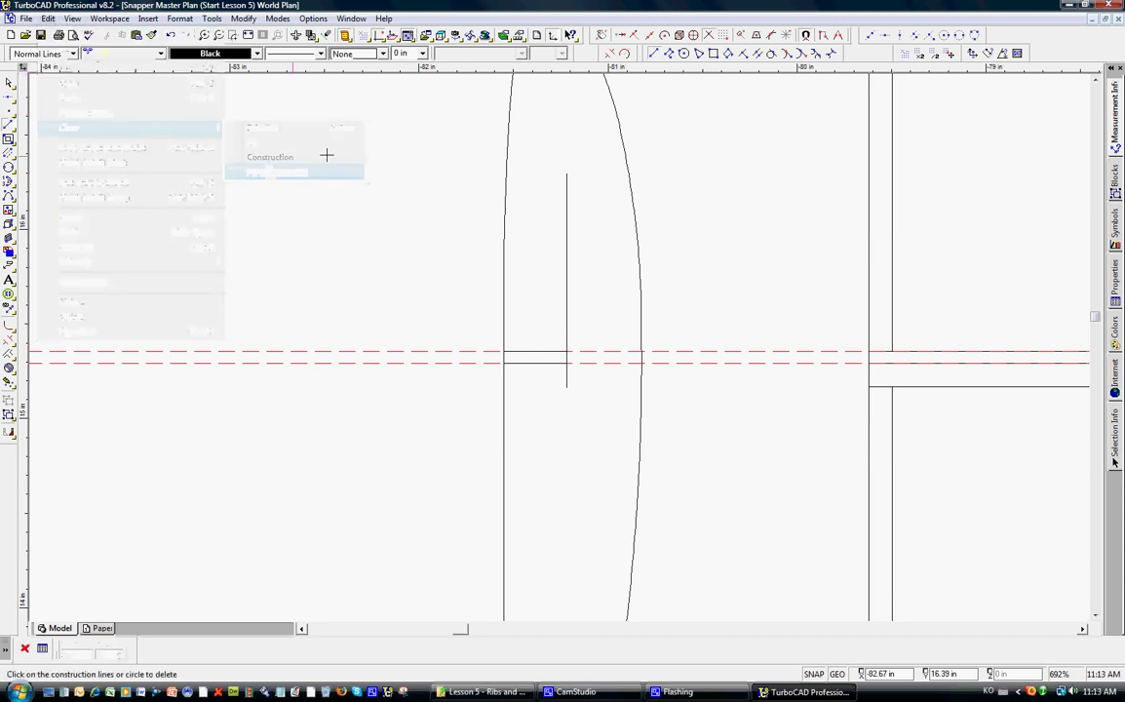
left_click(454, 350)
left_click(457, 362)
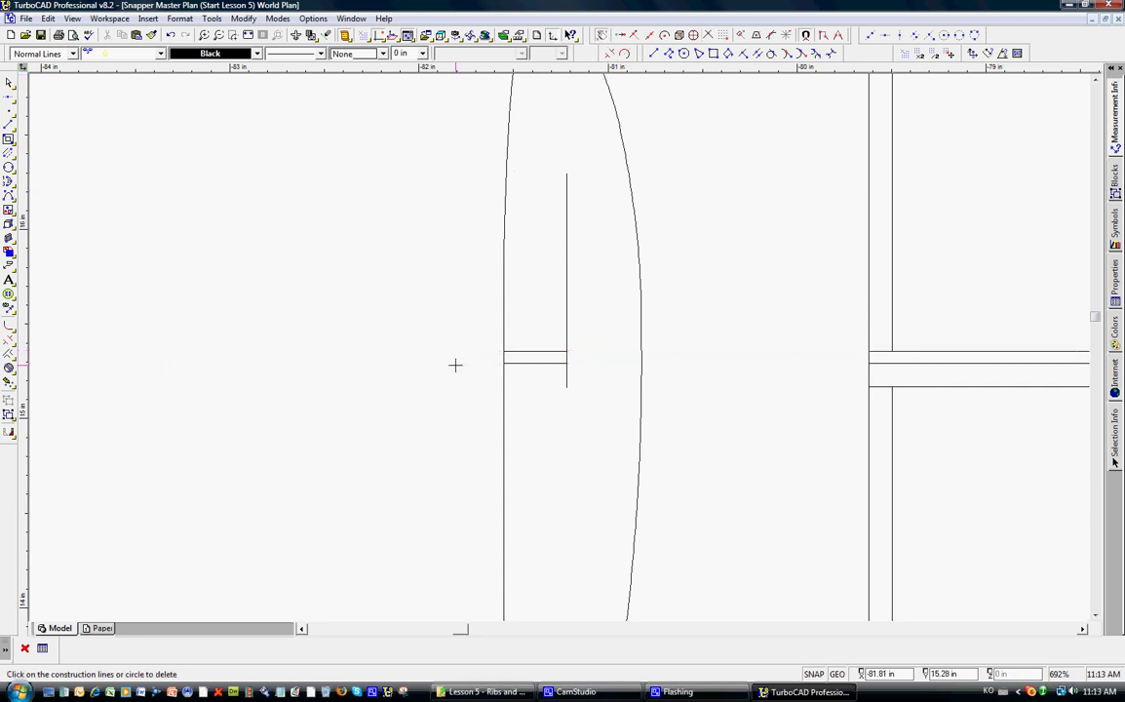
Step: Trim the rib's inner line above and below the notch so the notch closes
left_click(609, 55)
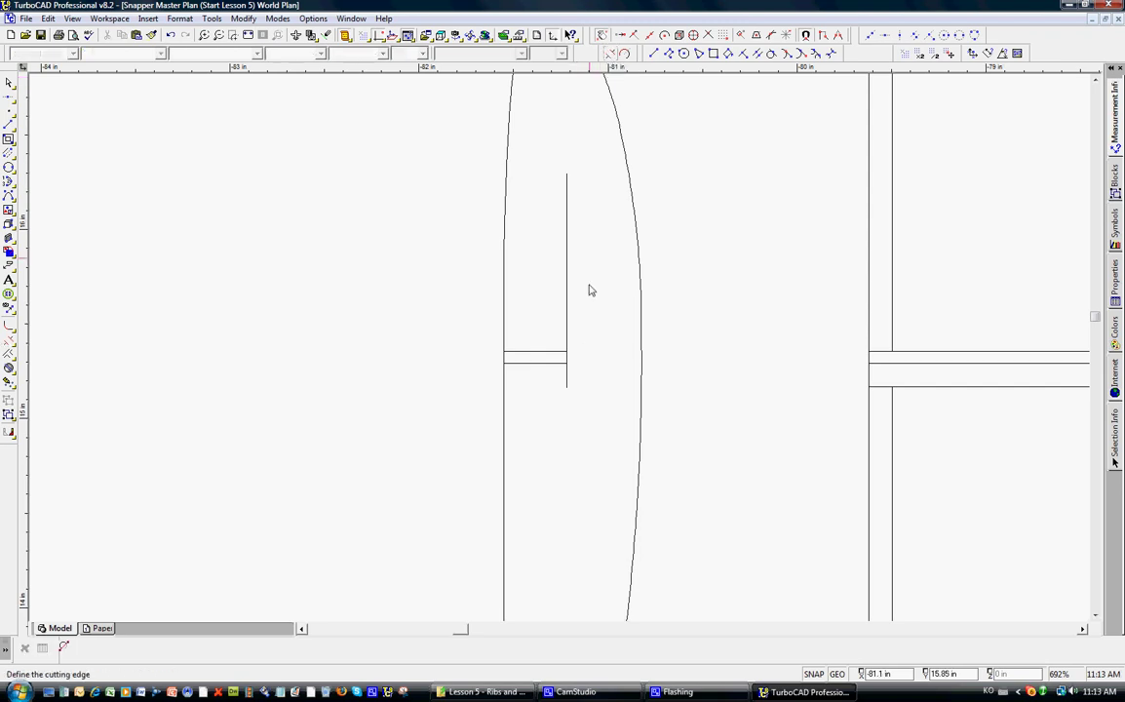
left_click(569, 349)
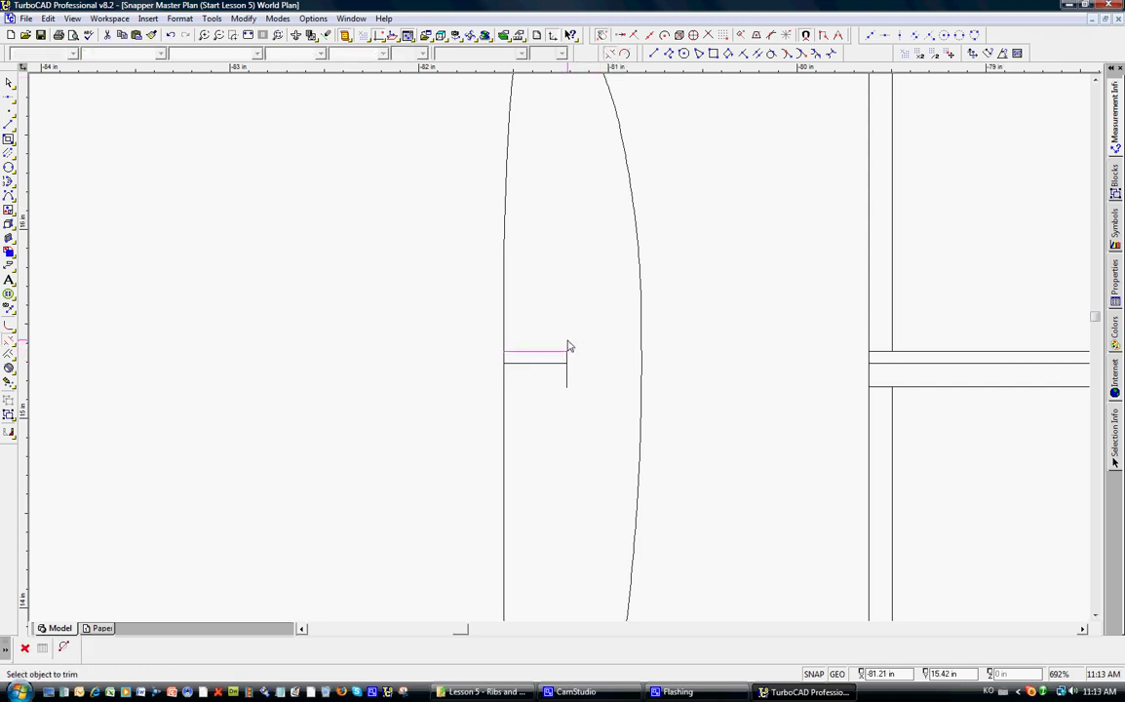
left_click(568, 346)
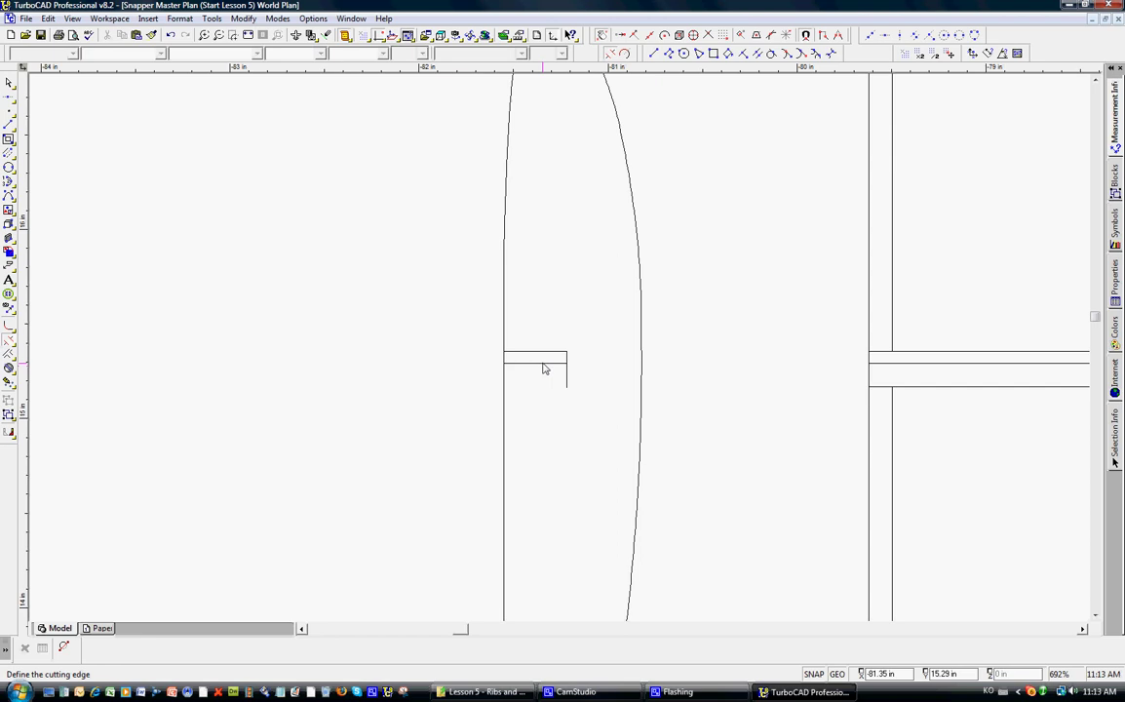
left_click(567, 375)
key("F1")
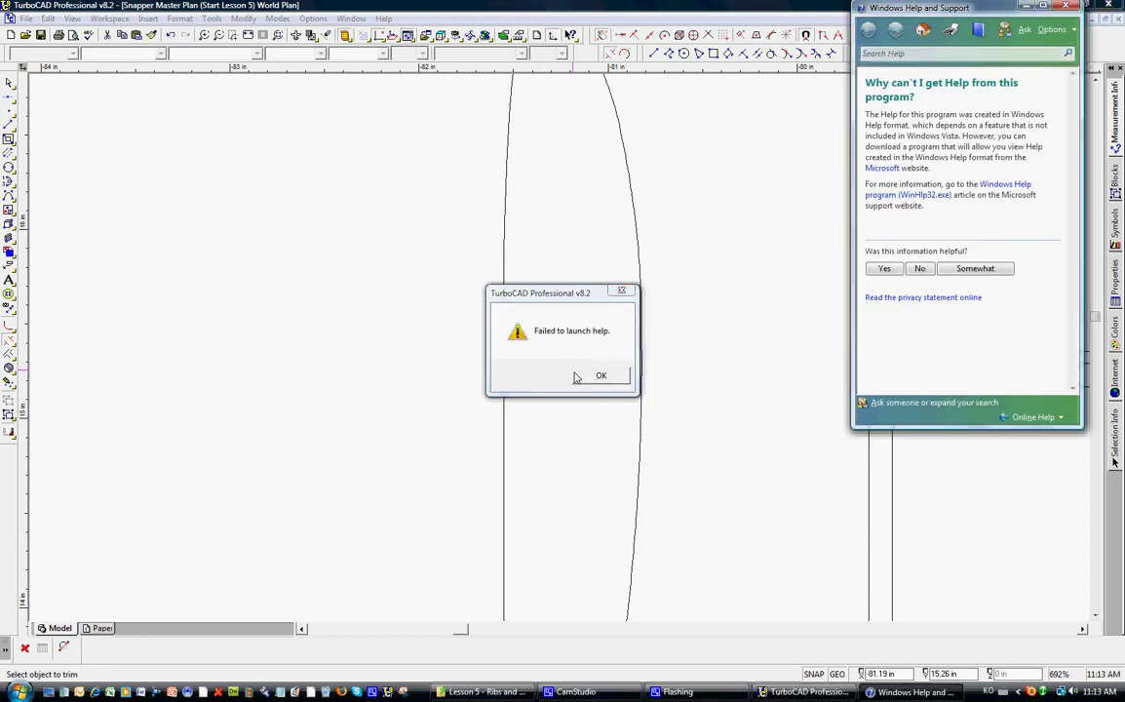
left_click(588, 379)
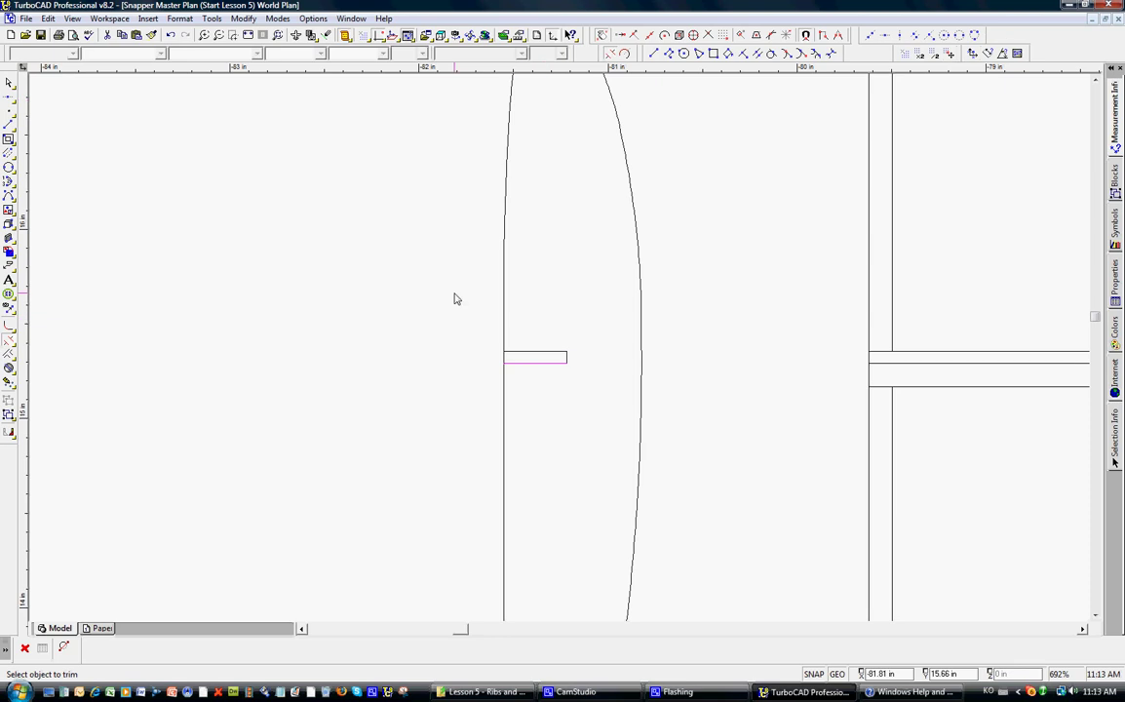
key("Escape")
Step: Split the rib's left outline at the notch corner
left_click(625, 54)
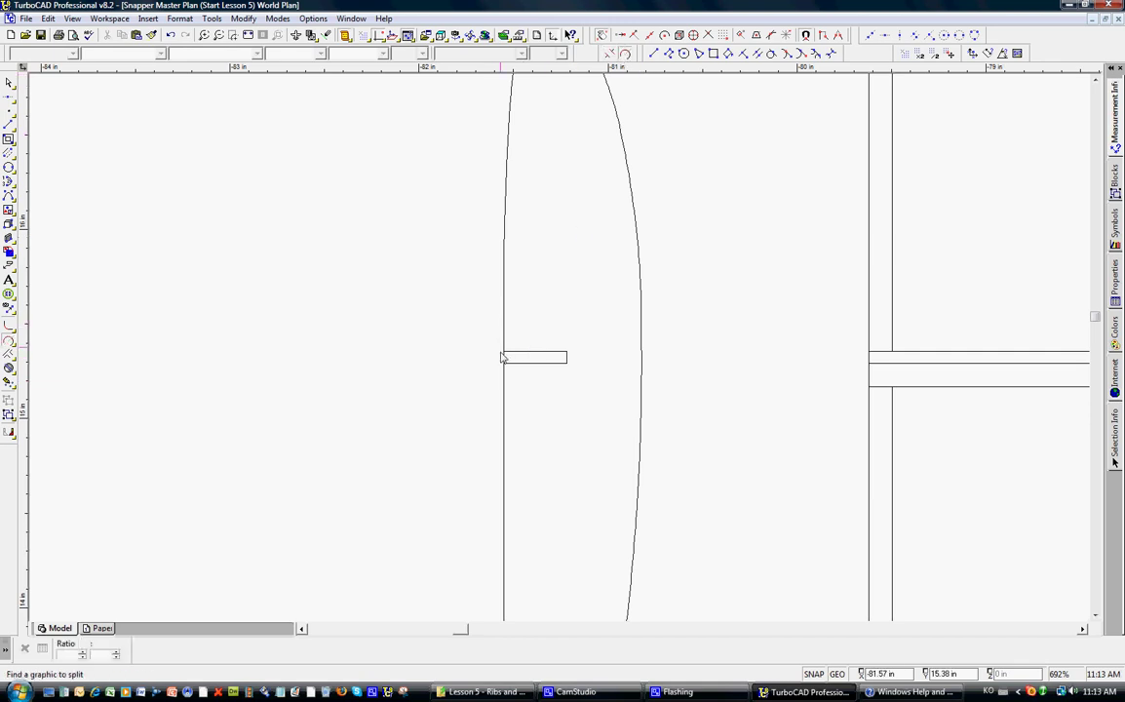
scroll(455, 333, "up", 2)
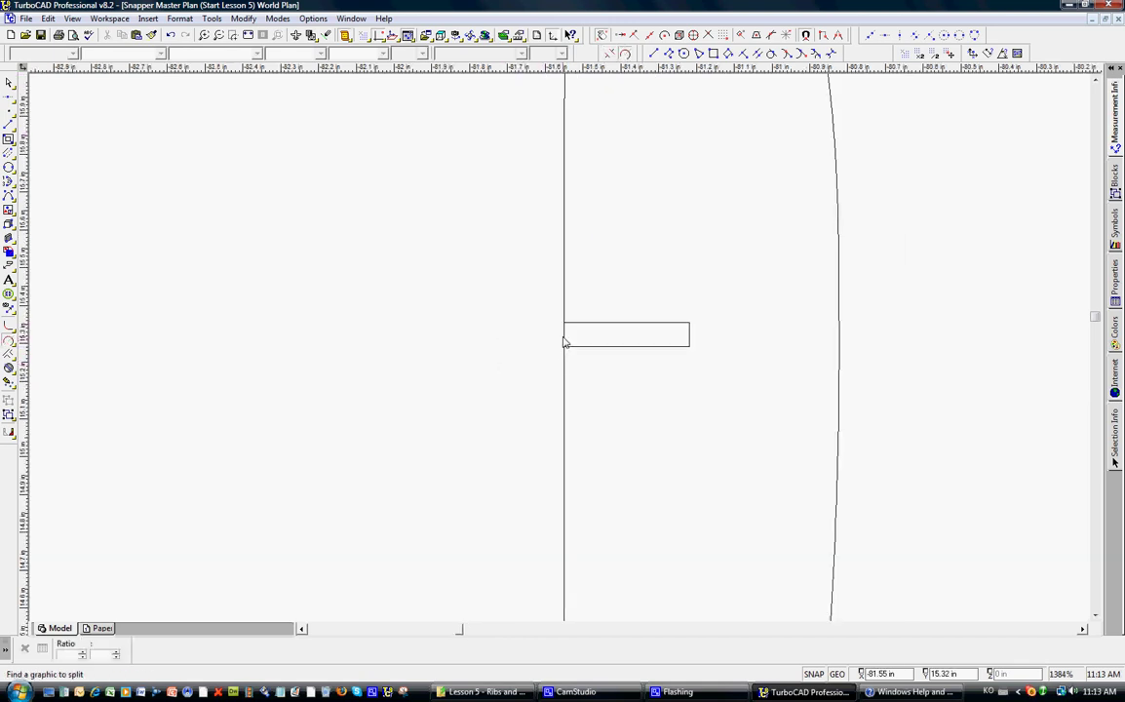
left_click(565, 336)
Step: Trim away the rib outline segment and leftover stub inside the notch
left_click(610, 54)
left_click(568, 333)
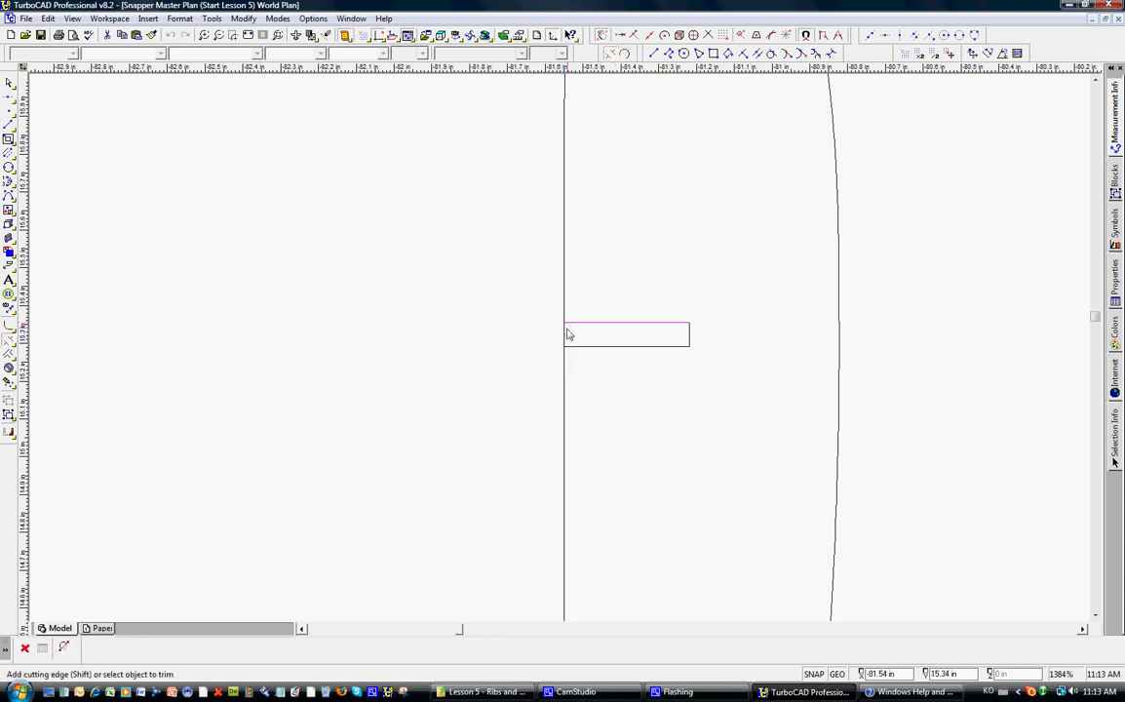
left_click(564, 334)
key("Escape")
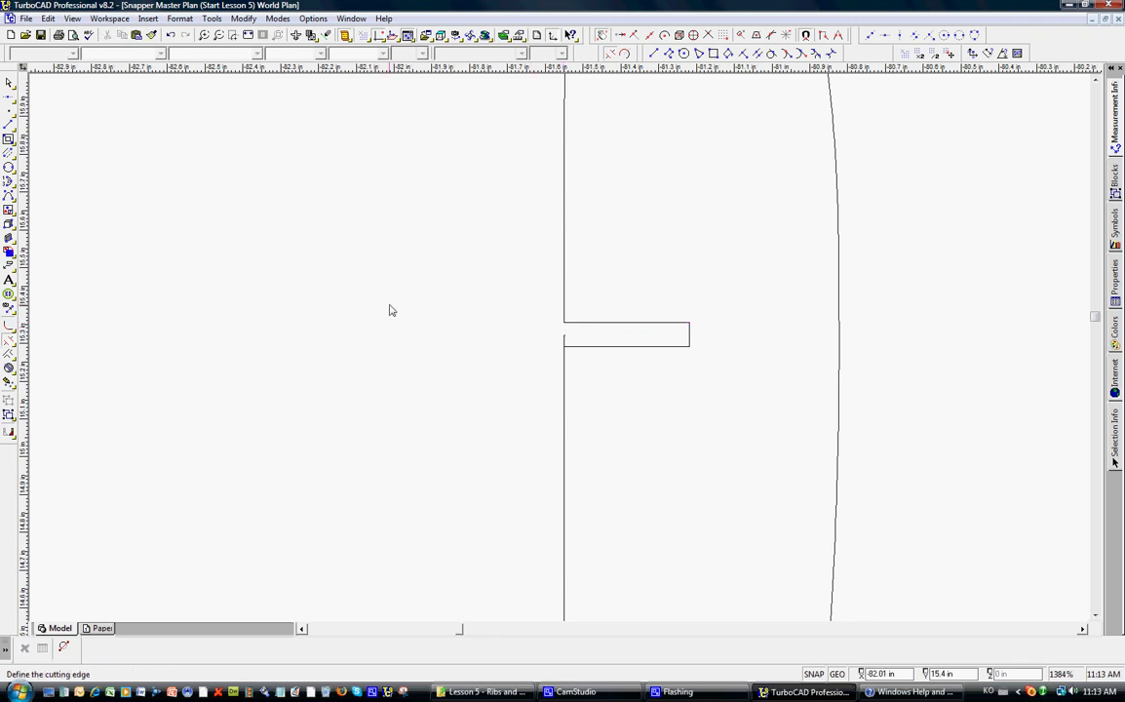
left_click(566, 346)
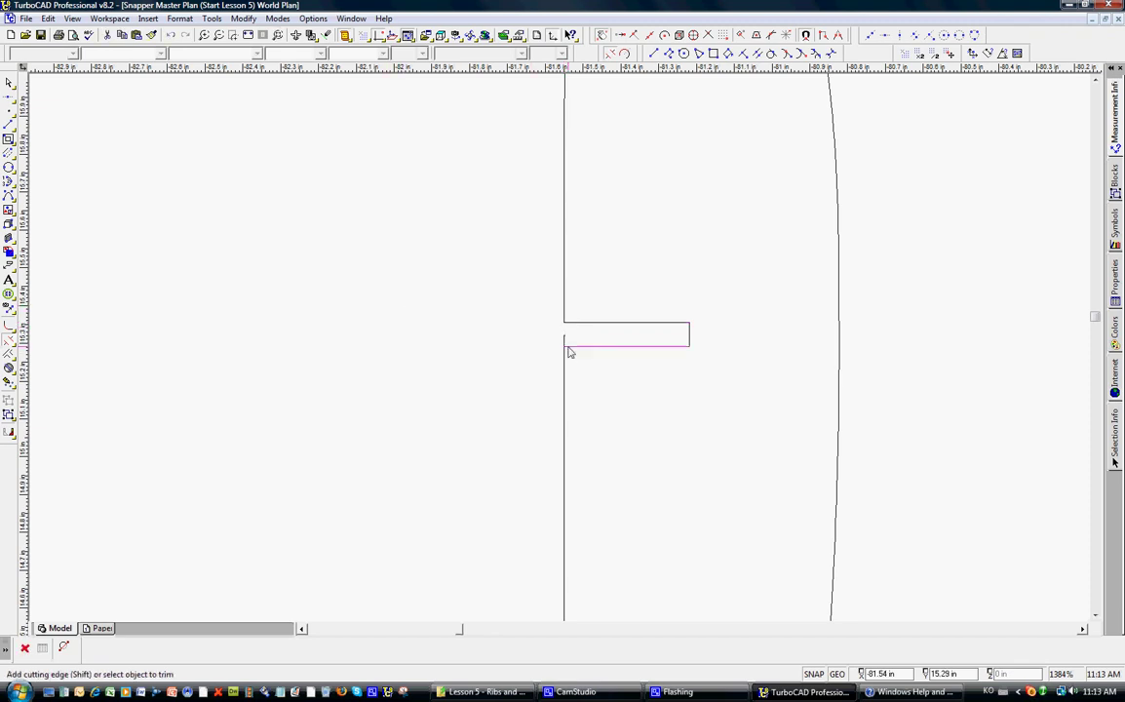
left_click(566, 341)
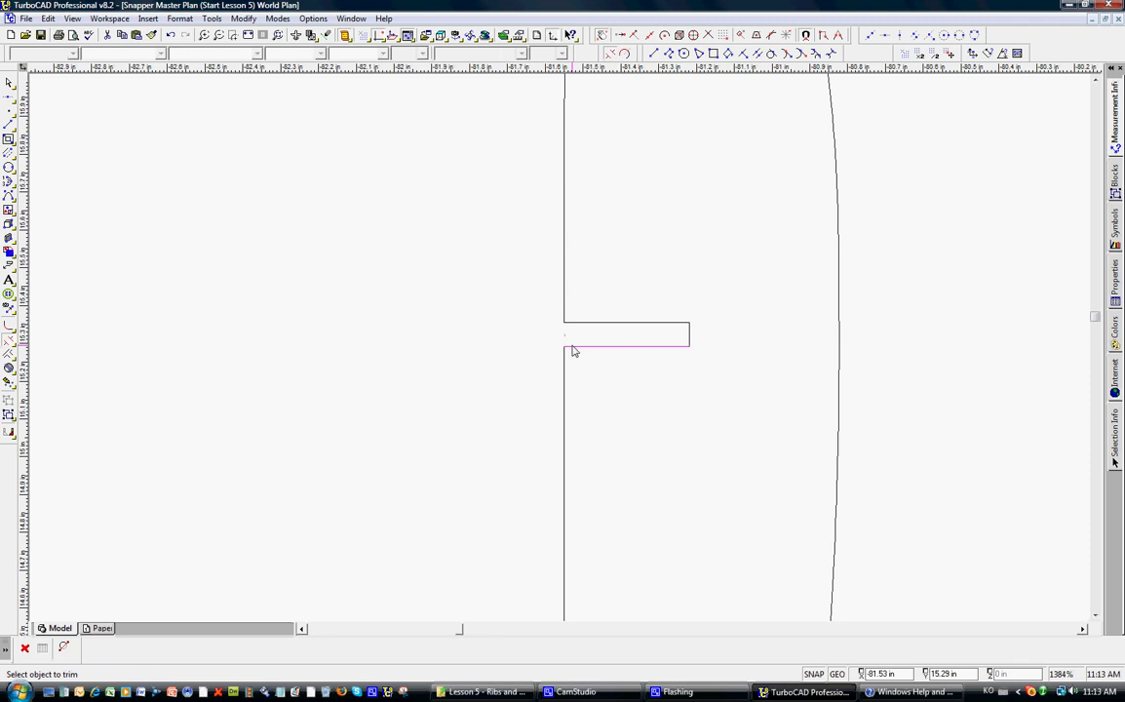
key("Escape")
Step: Scroll the view to show the spar's lower tip and the lower construction line
scroll(585, 322, "down", 2)
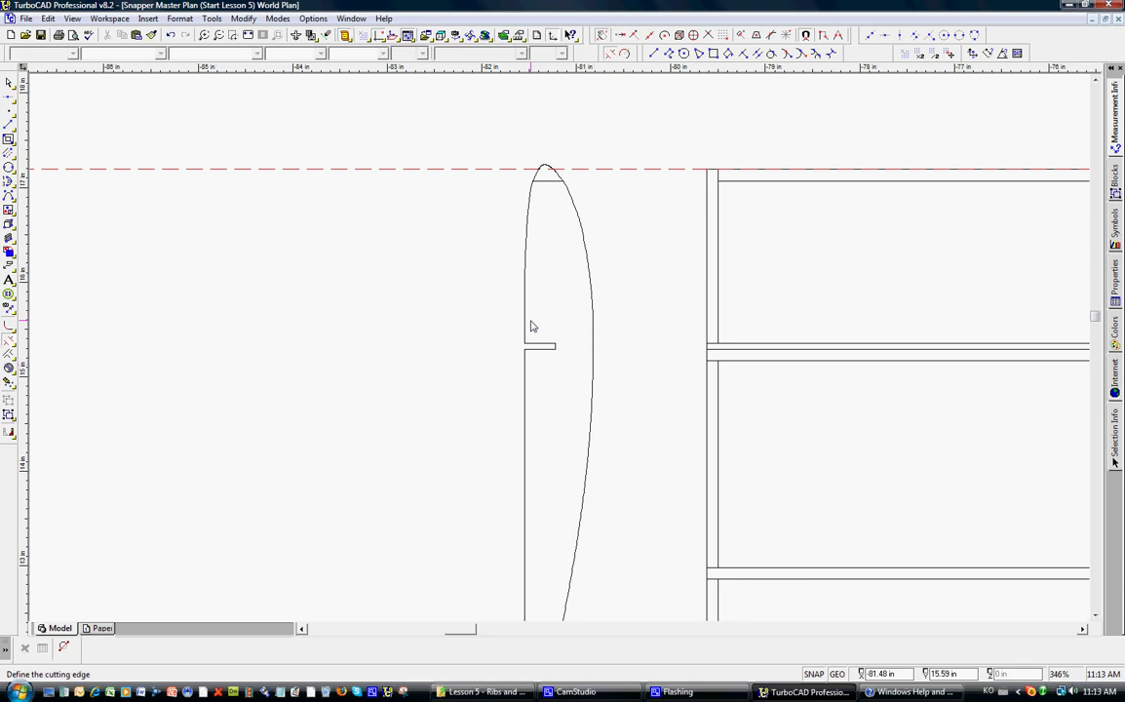
scroll(562, 359, "down", 1)
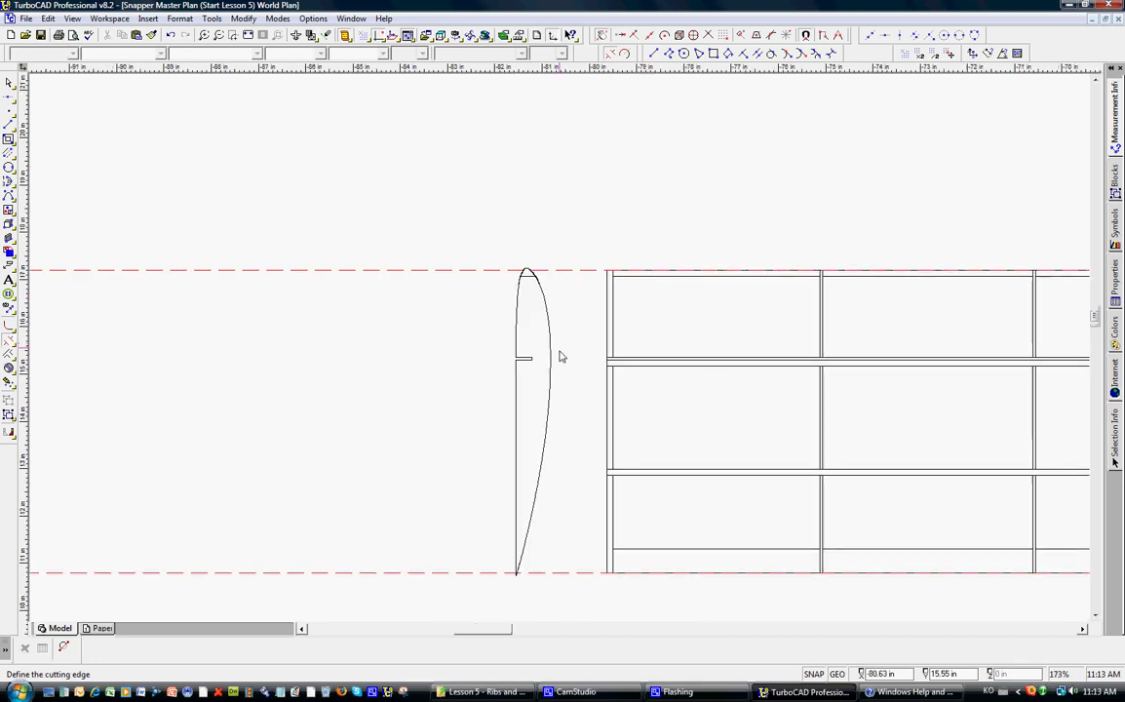
scroll(561, 353, "up", 1)
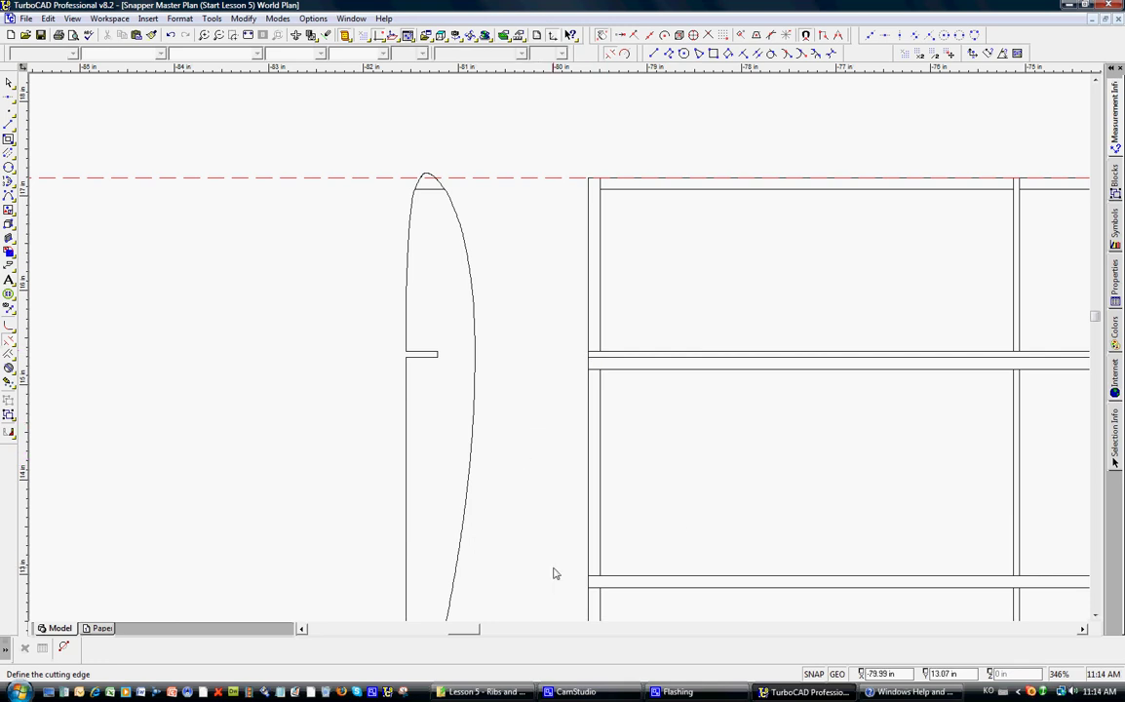
scroll(1096, 320, "down", 5)
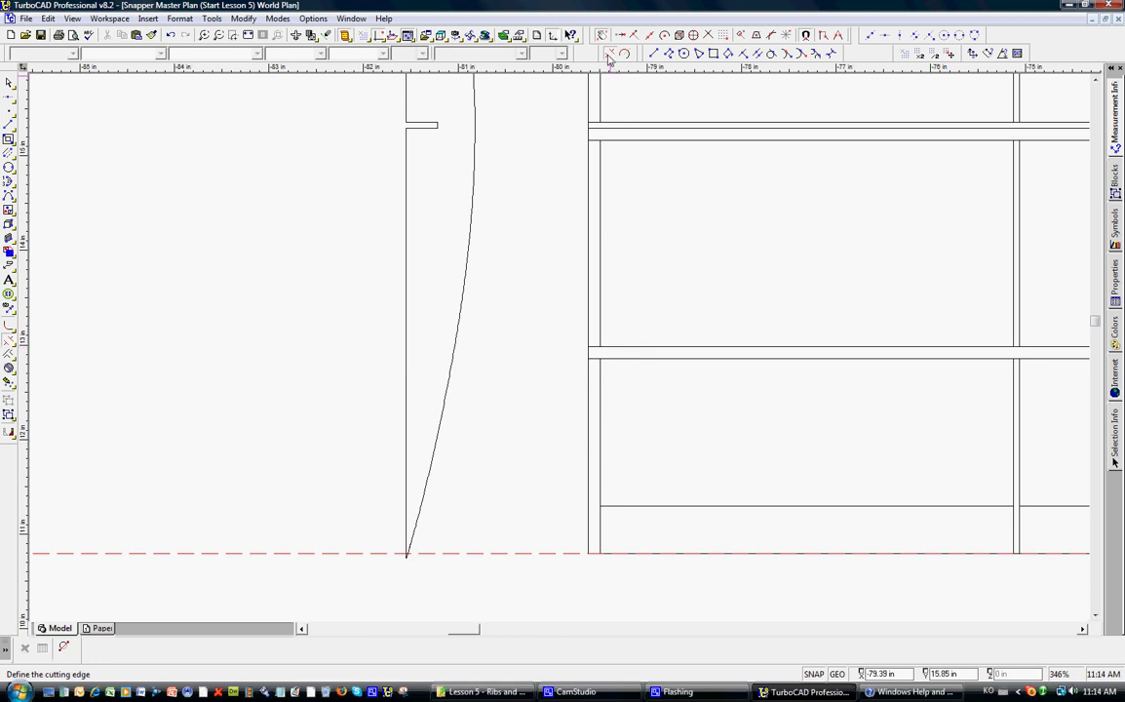
Step: Place horizontal construction lines at the middle rib's upper and lower edges, crossing the spar
left_click(9, 82)
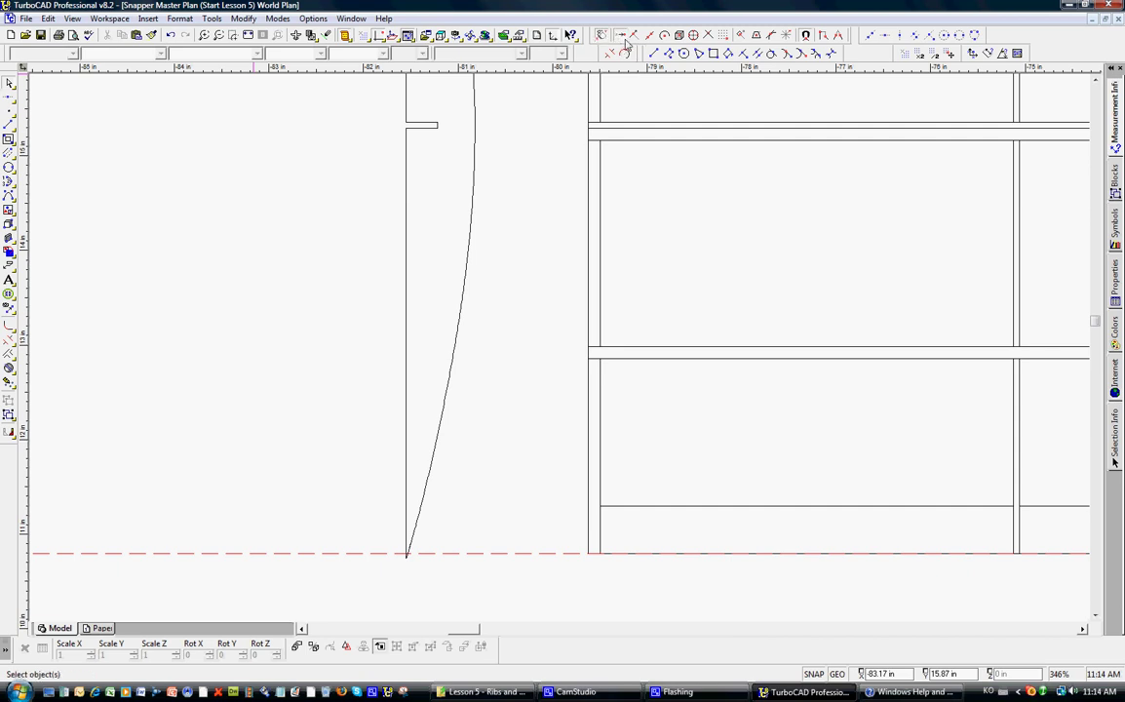
left_click(795, 34)
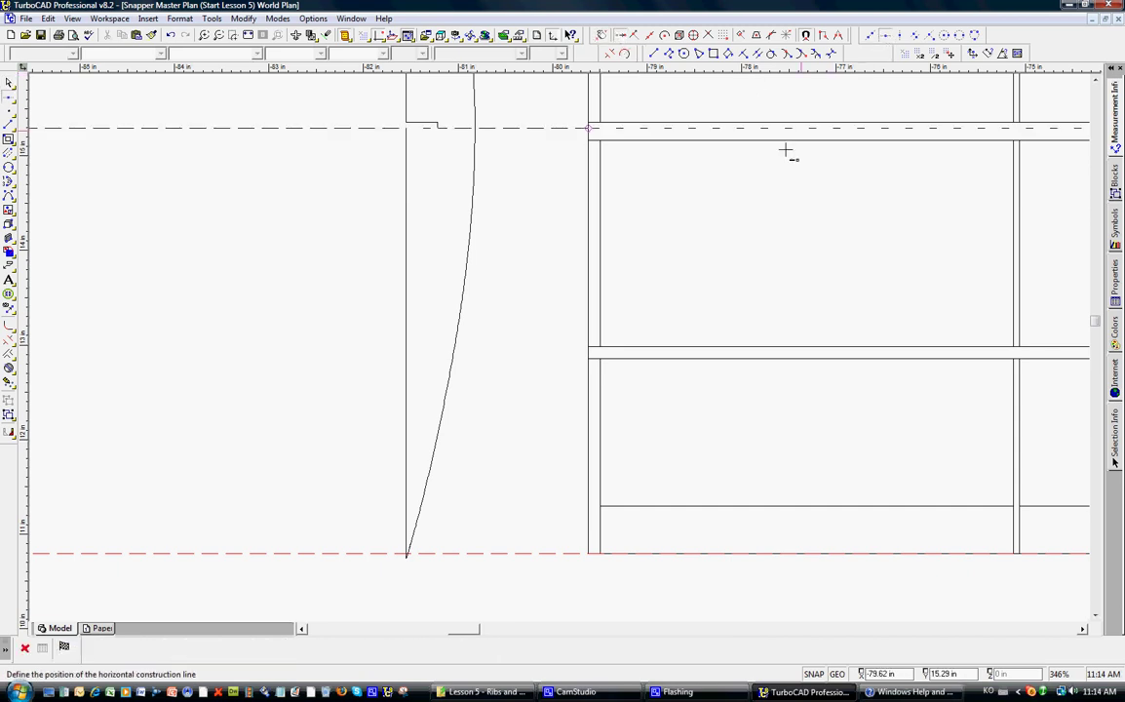
left_click(587, 347)
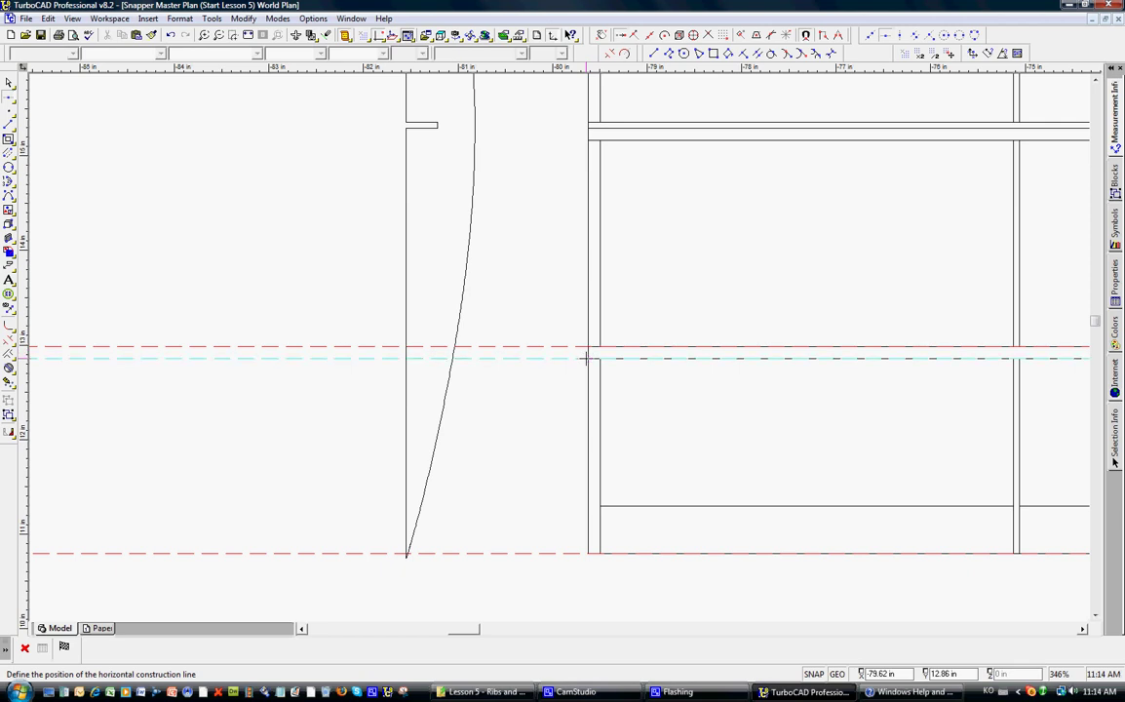
left_click(586, 358)
key("Escape")
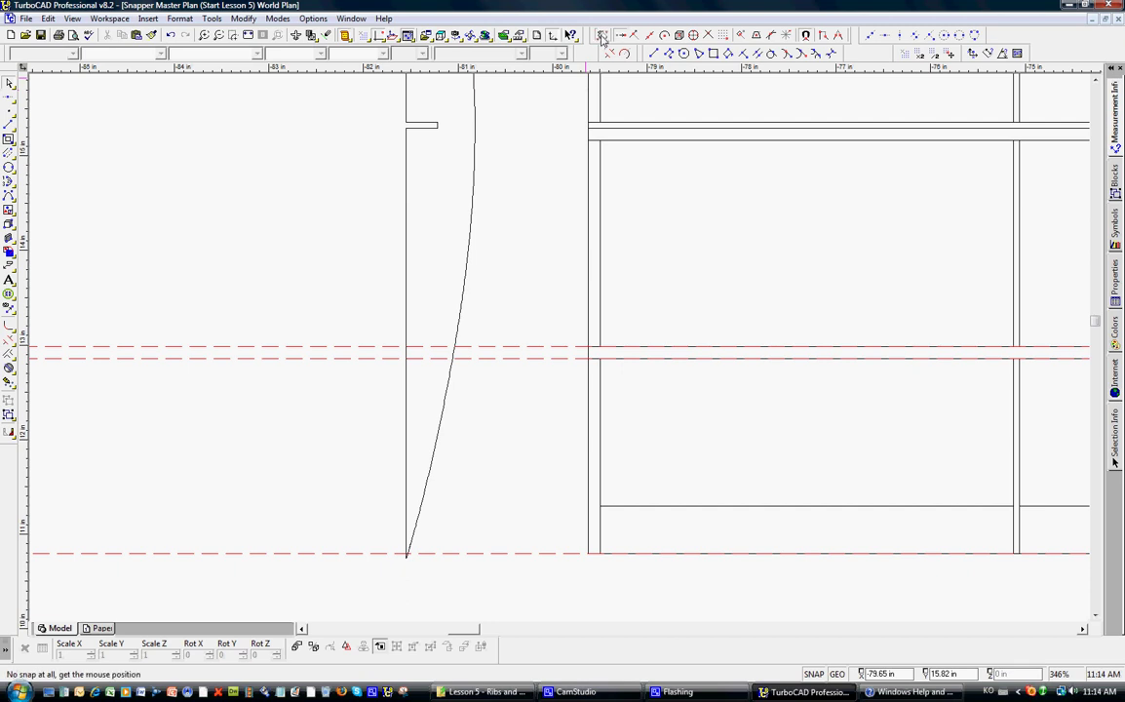
left_click(653, 54)
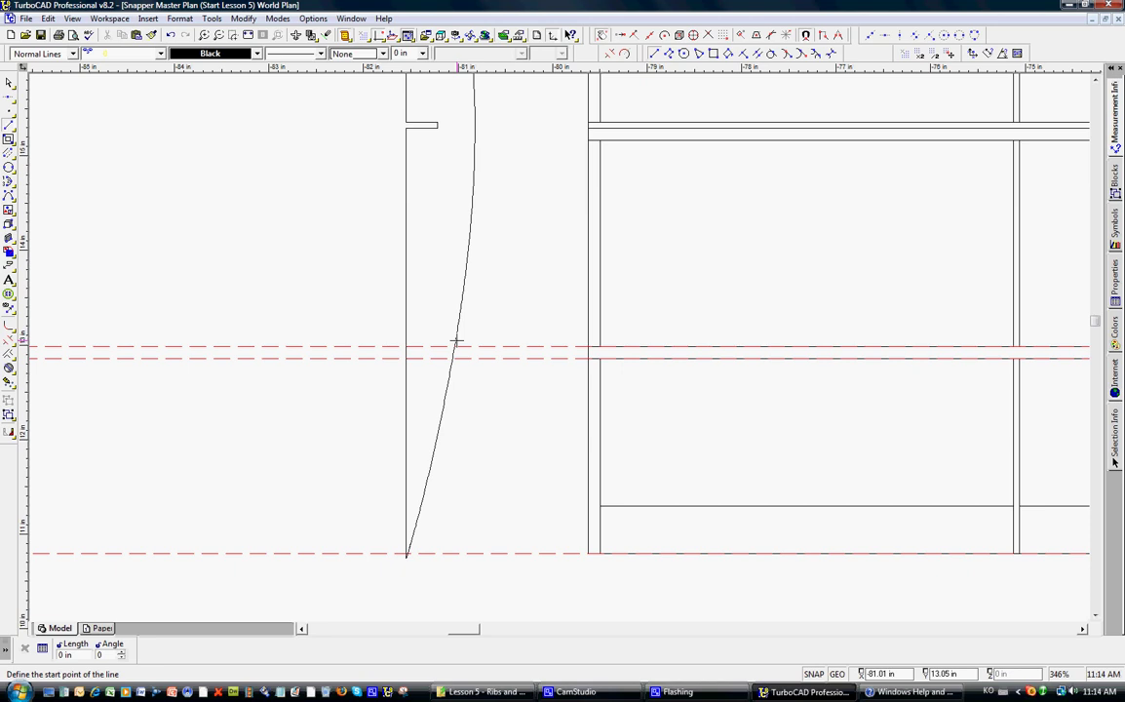
Step: Draw a 0.3 in tick at the spar's curved edge and a parallel line 1/8 in inside the straight edge
left_click(456, 341)
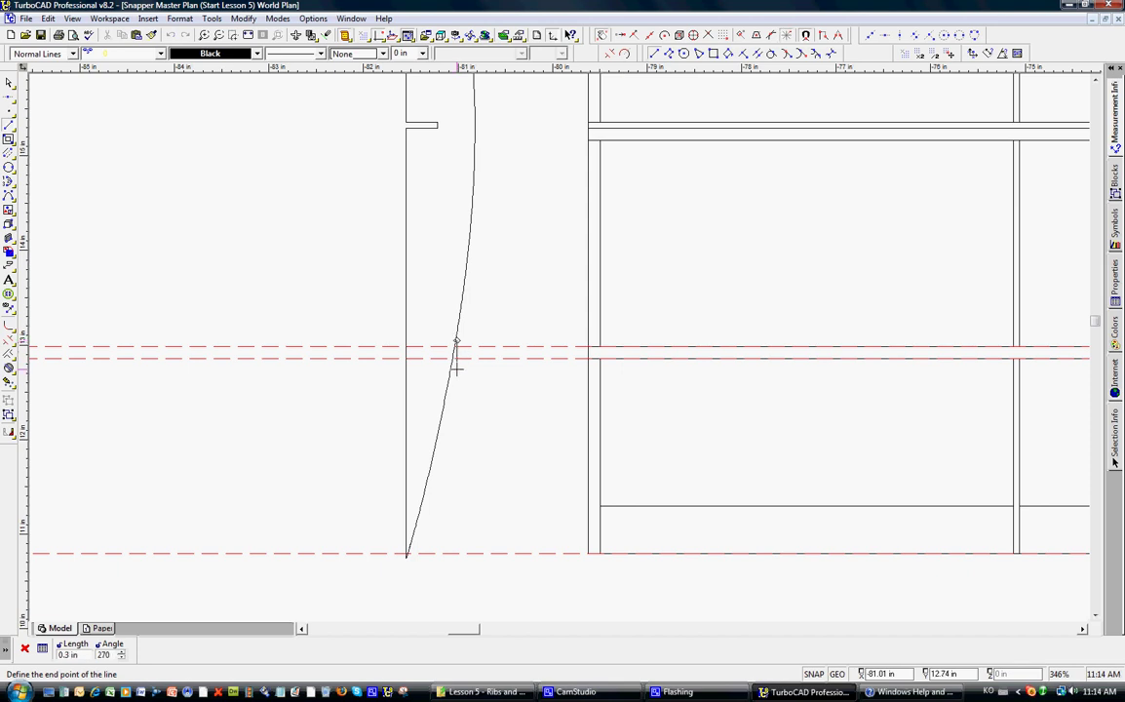
left_click(456, 369)
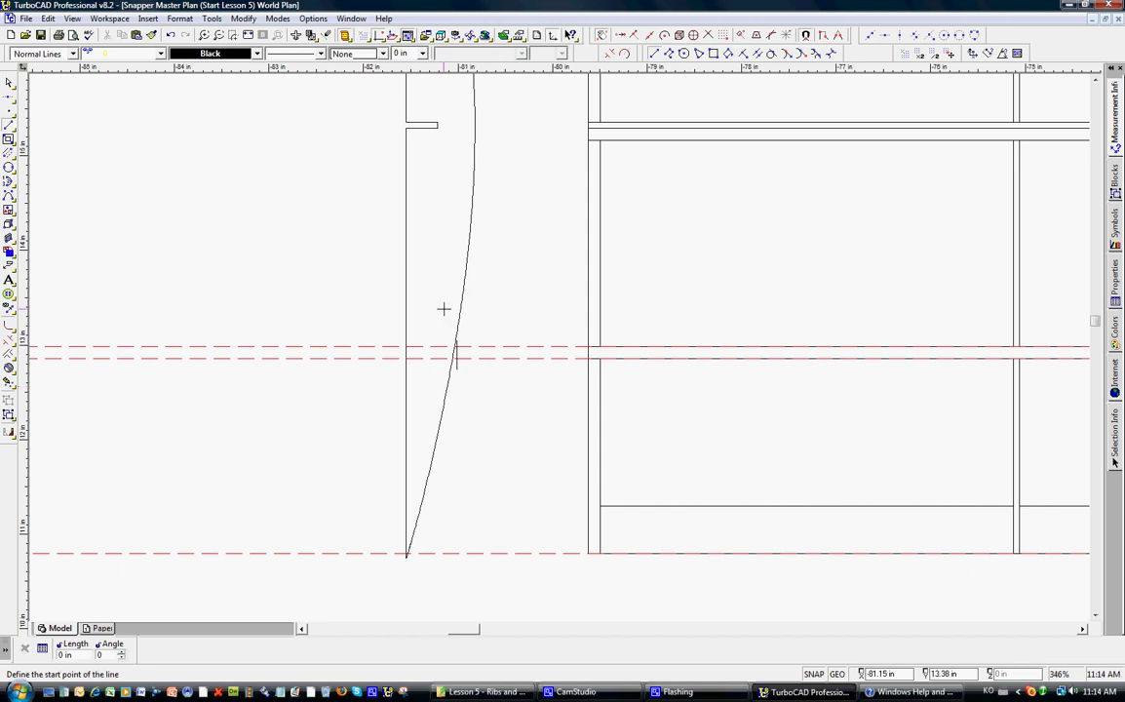
left_click(757, 54)
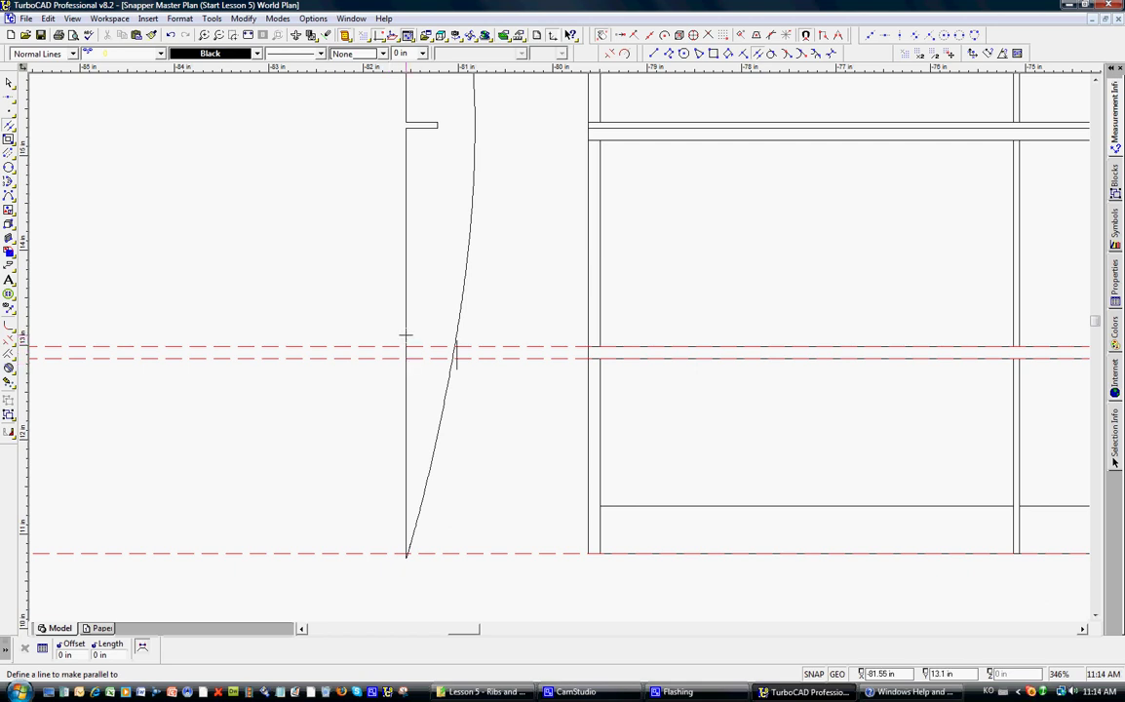
left_click(406, 336)
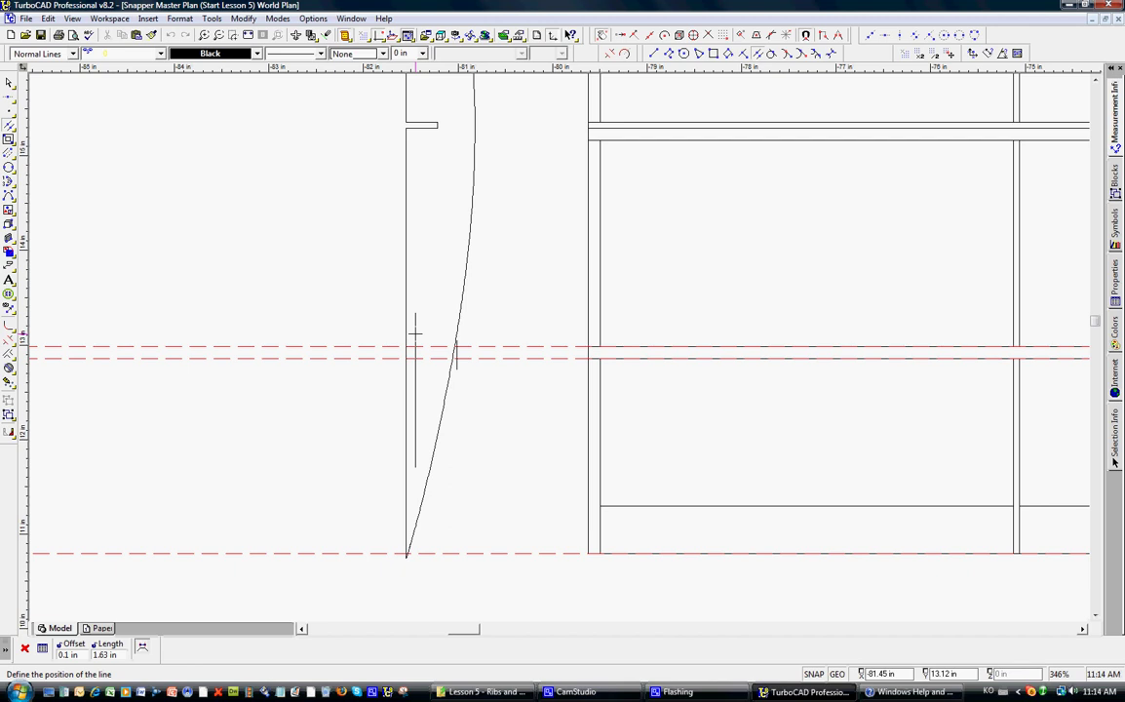
key("Tab")
type("1/8")
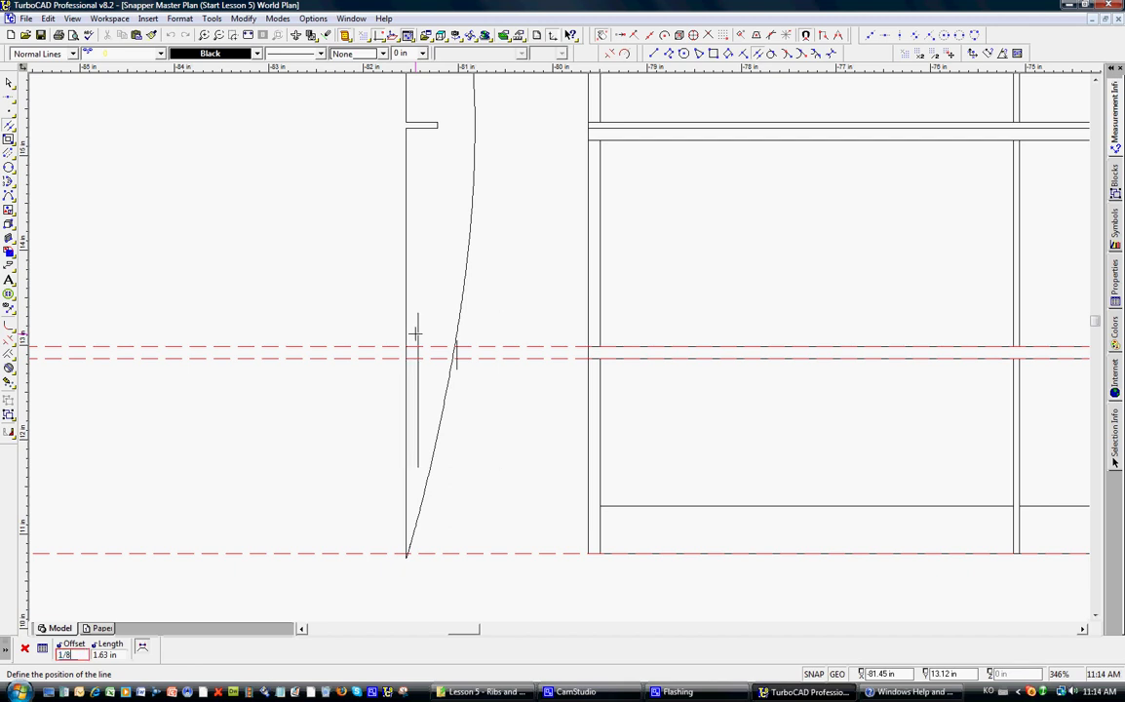
key("Return")
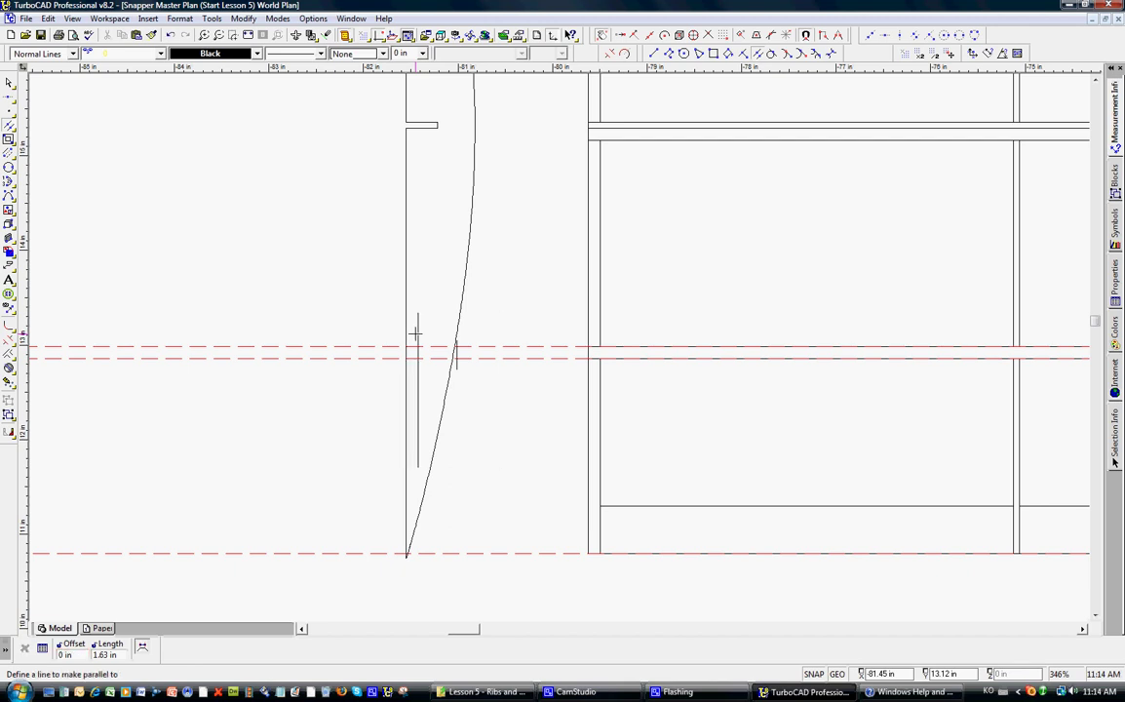
Step: Add a parallel line offset 1/16 in from the short vertical tick
left_click(456, 364)
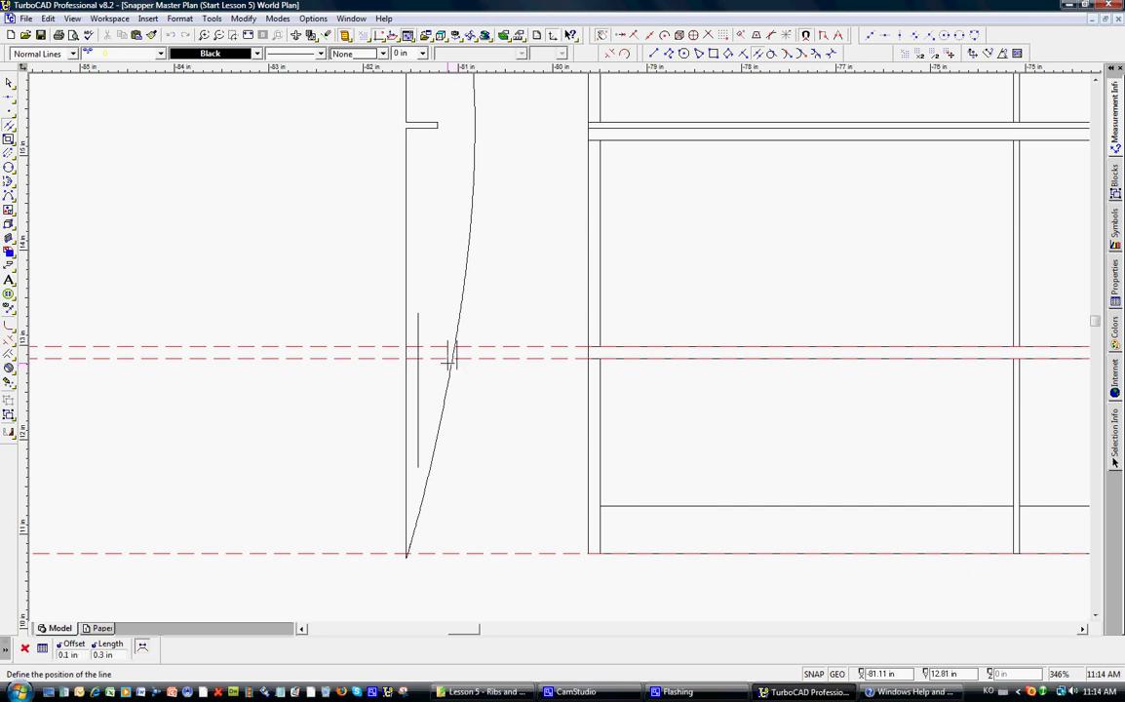
key("Tab")
type("1/16")
key("Return")
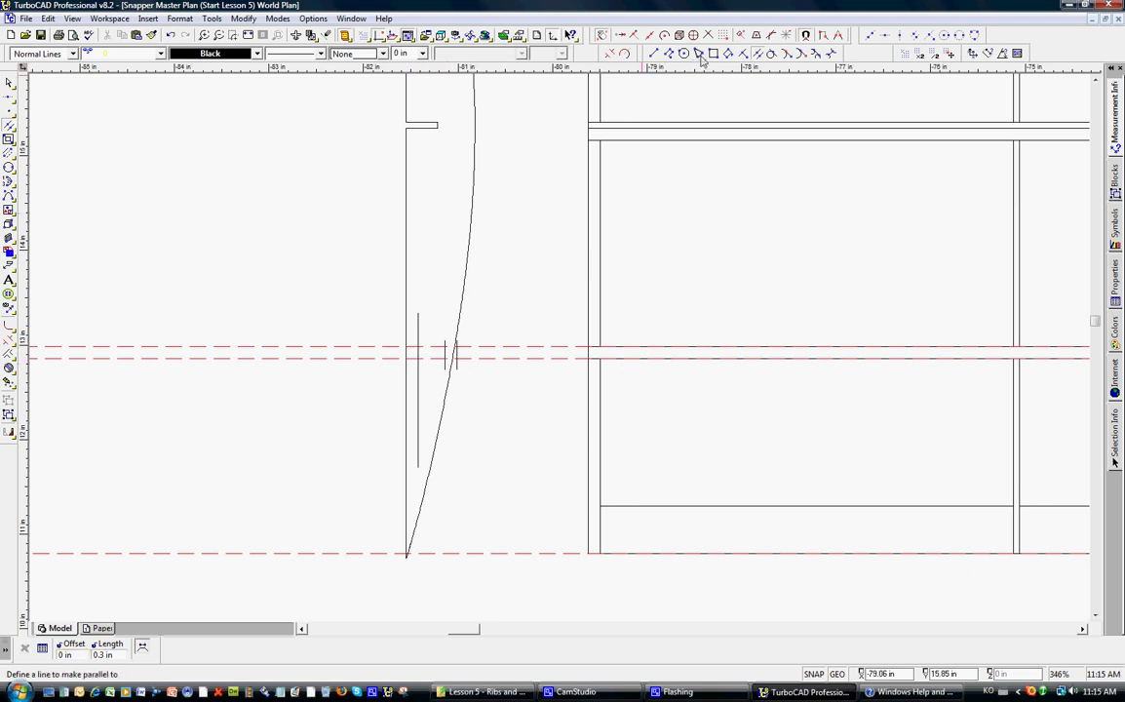
left_click(653, 55)
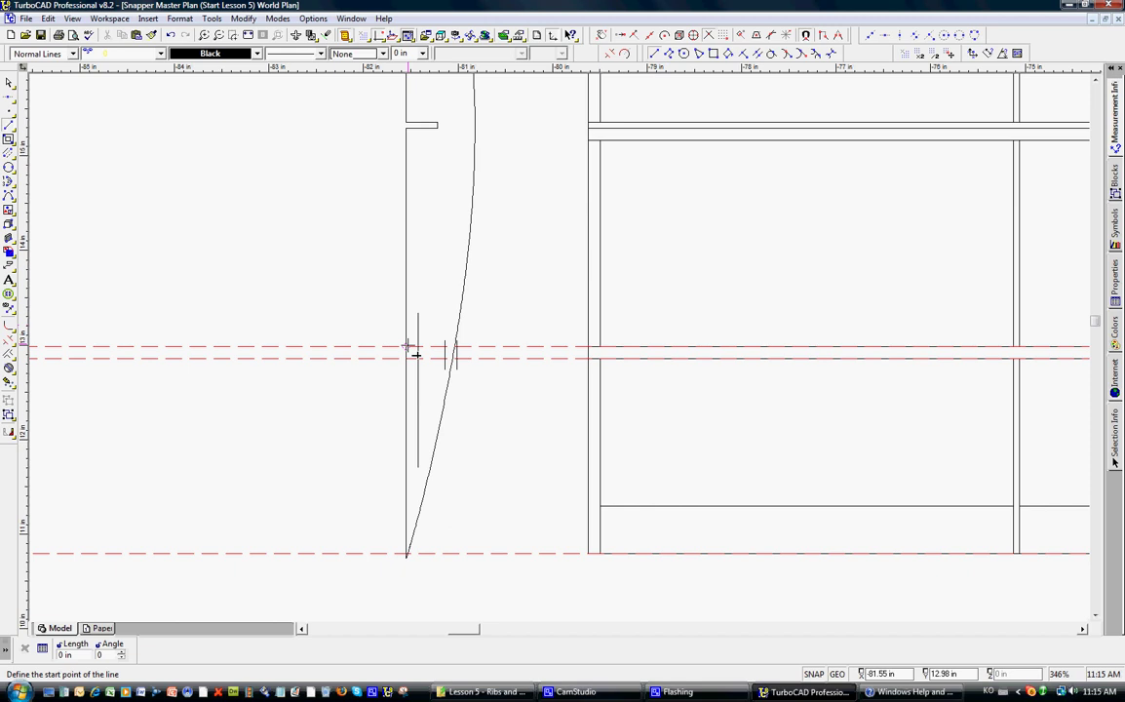
Step: Zoom in on the rib and draw the first notch's top and bottom edges along the guides
left_click(234, 37)
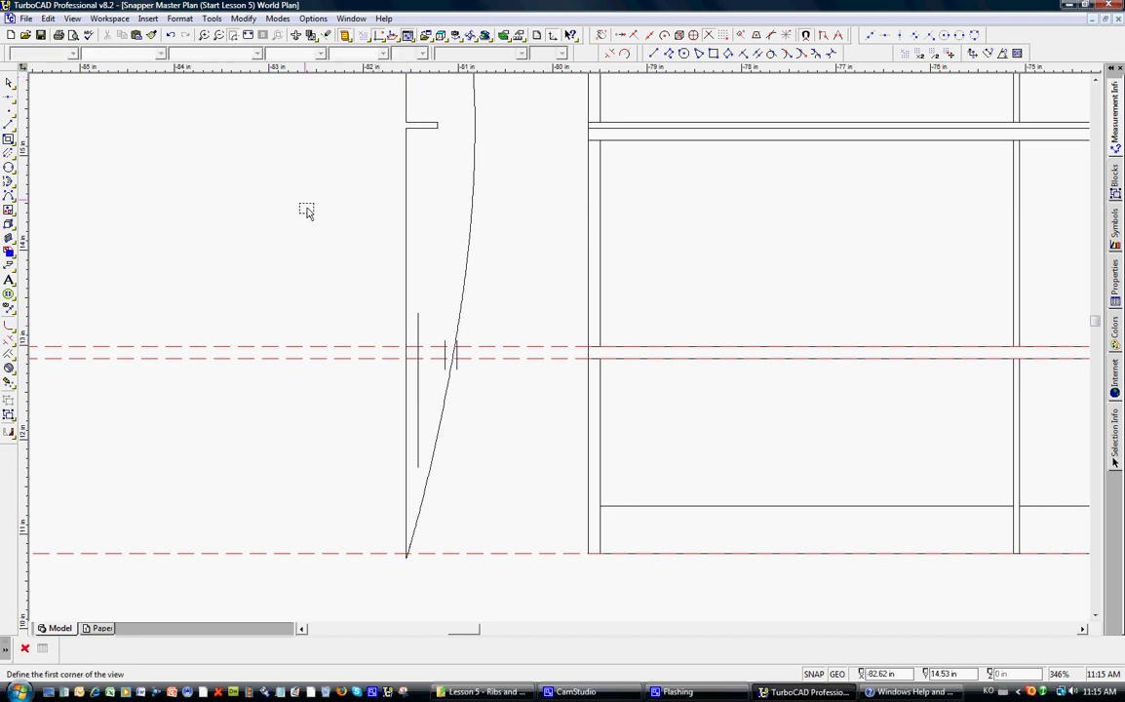
left_click(332, 254)
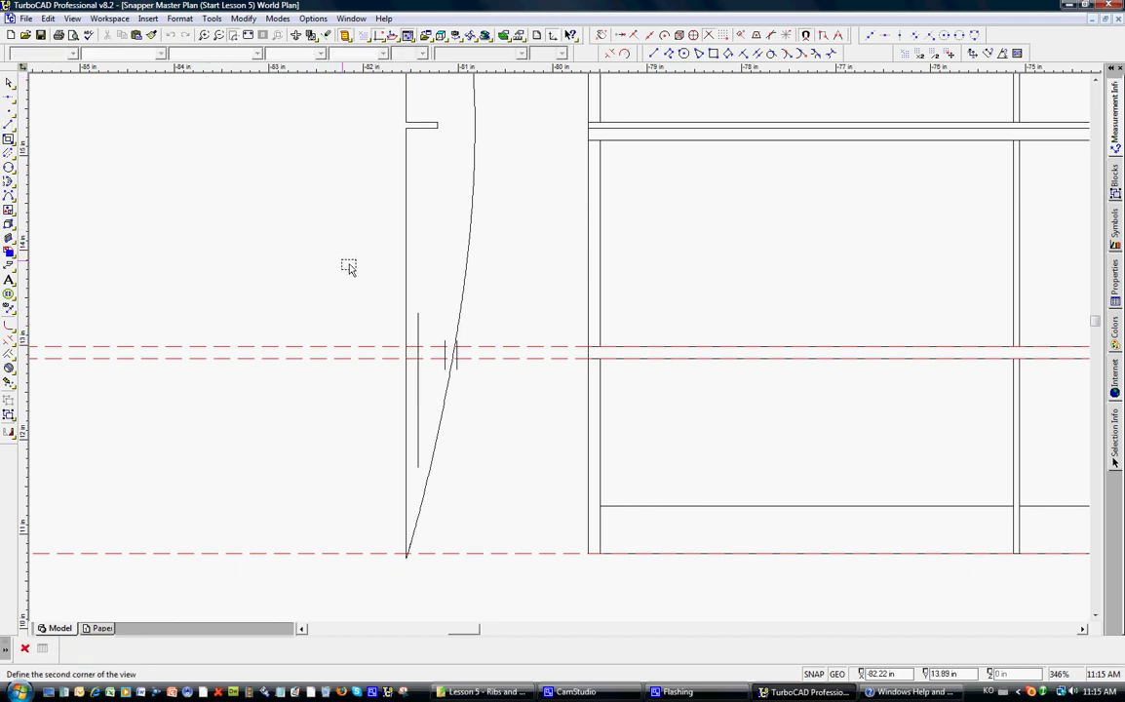
left_click(624, 408)
left_click(358, 415)
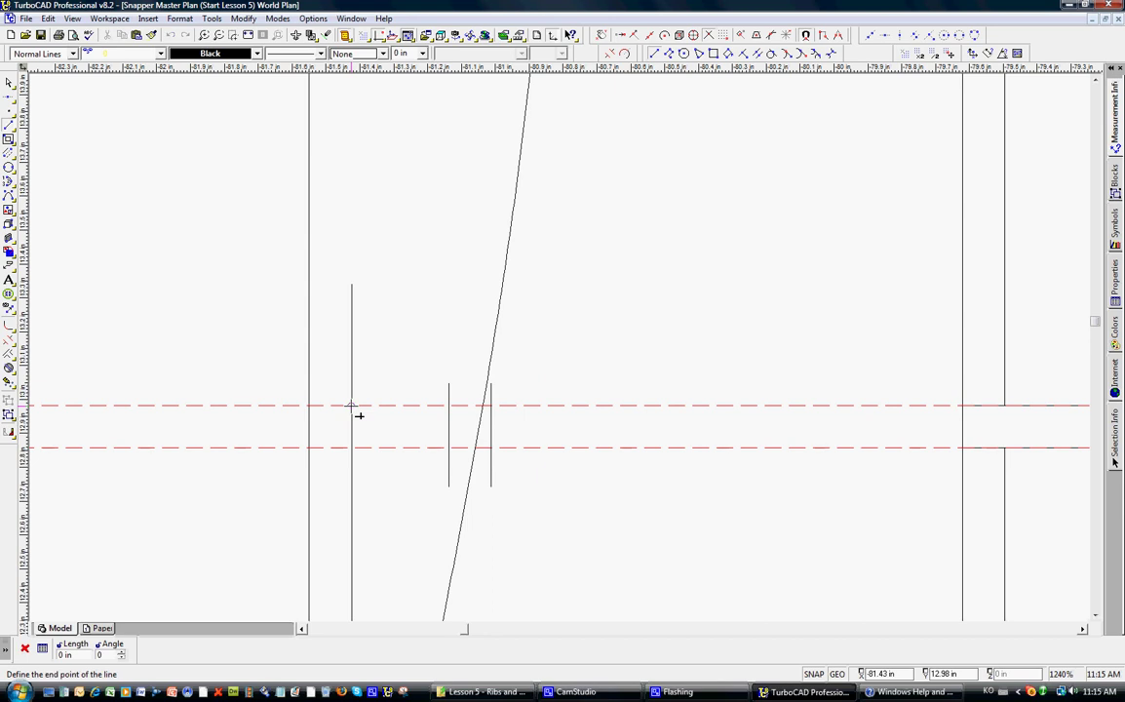
left_click(311, 413)
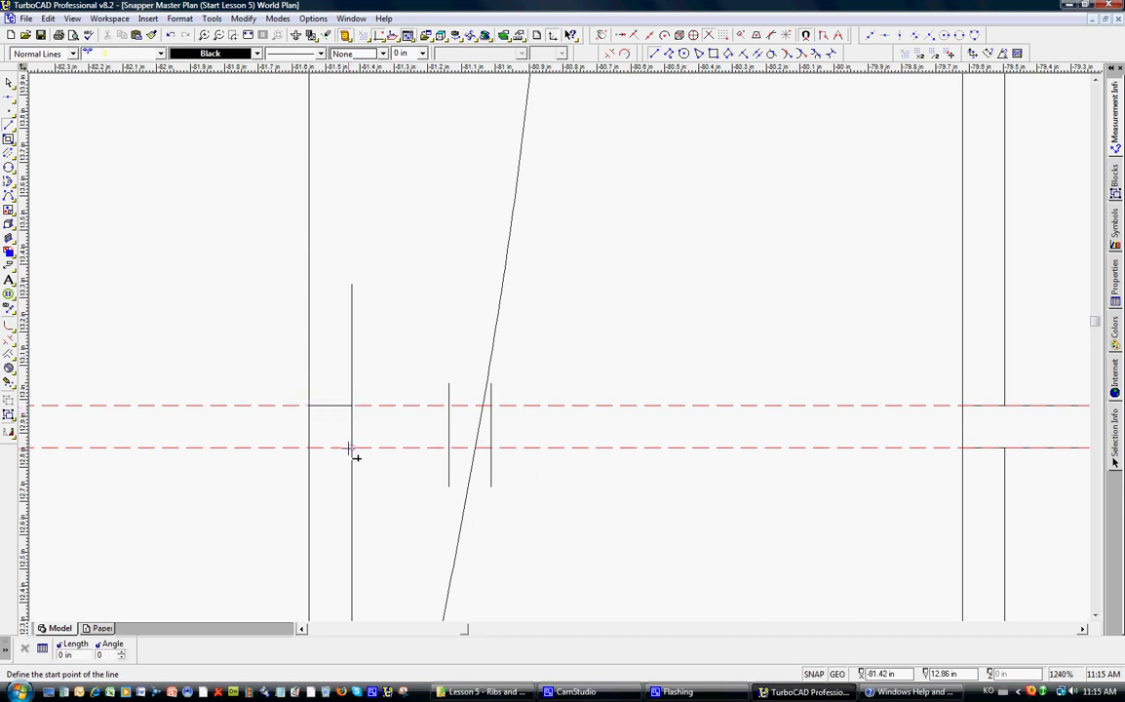
left_click(352, 449)
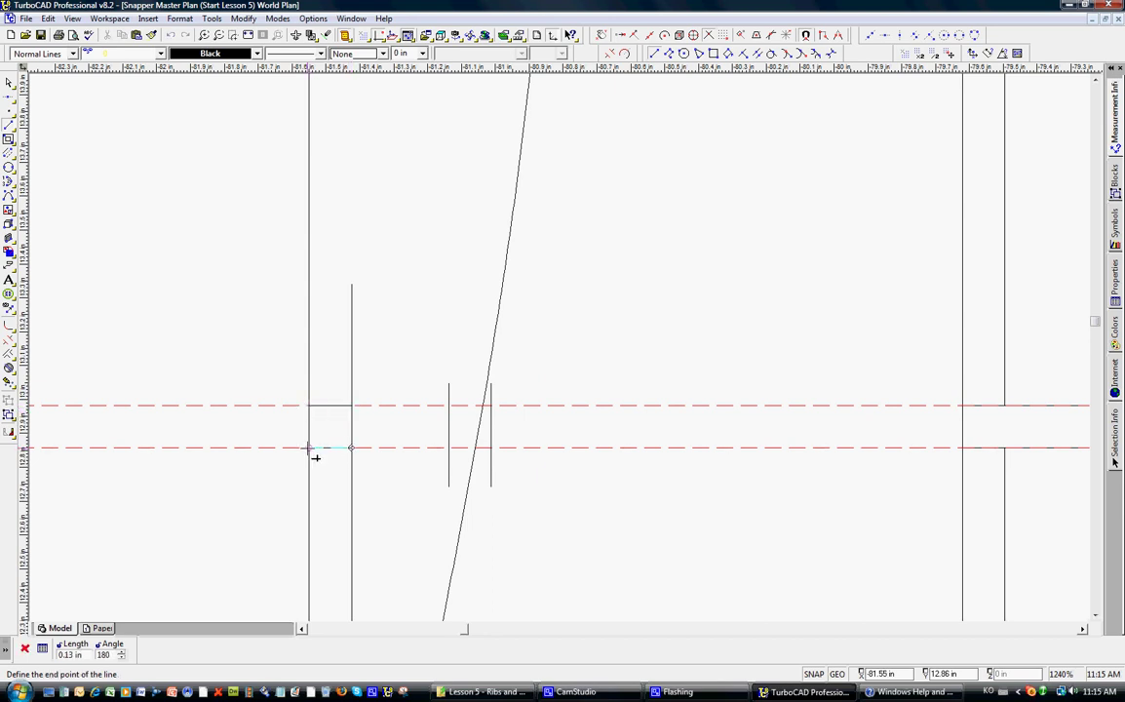
left_click(309, 449)
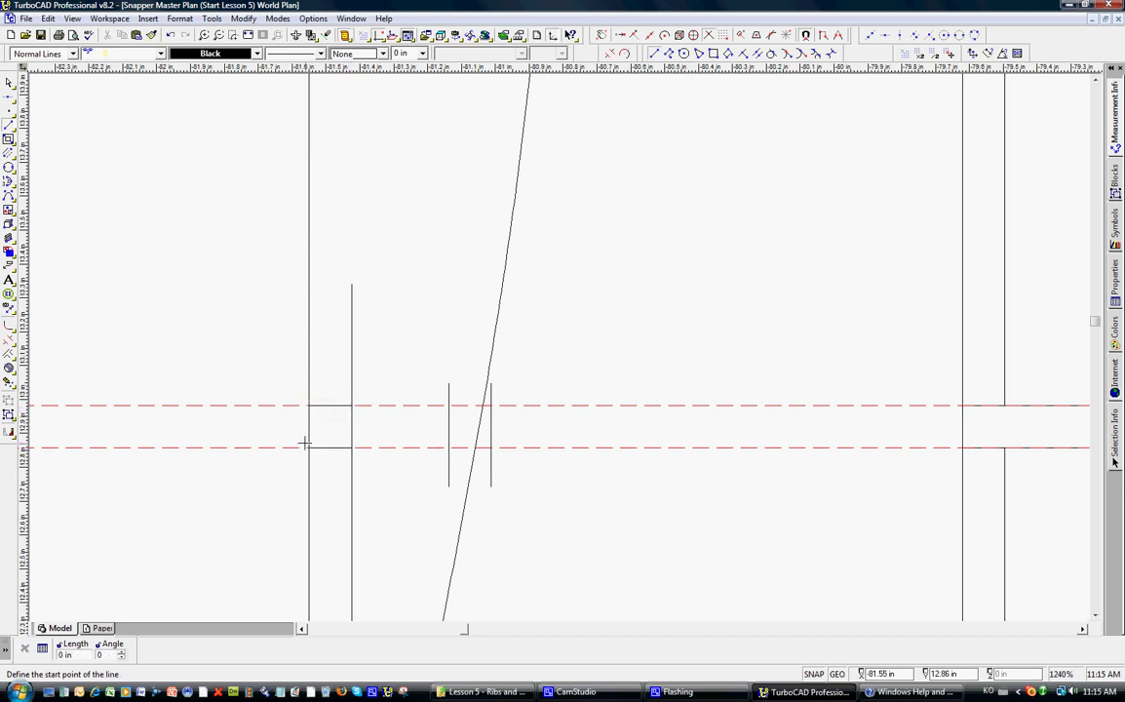
Step: Draw the second notch's top and bottom edges and save the drawing
left_click(450, 406)
left_click(491, 405)
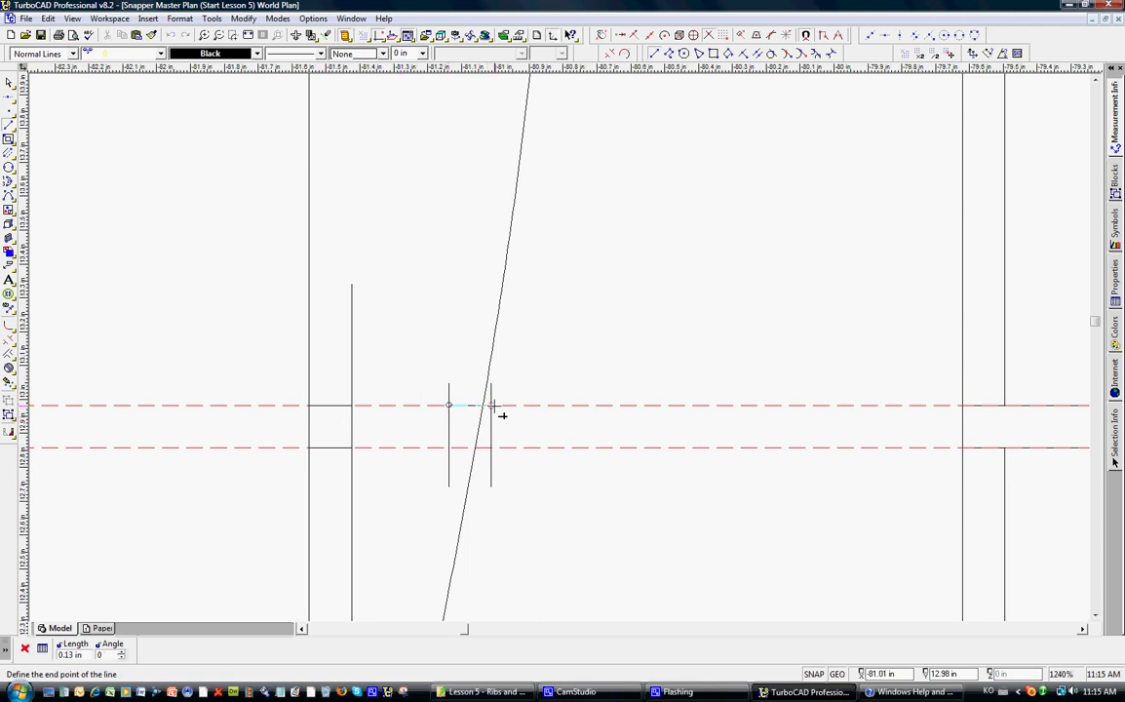
left_click(449, 448)
left_click(492, 448)
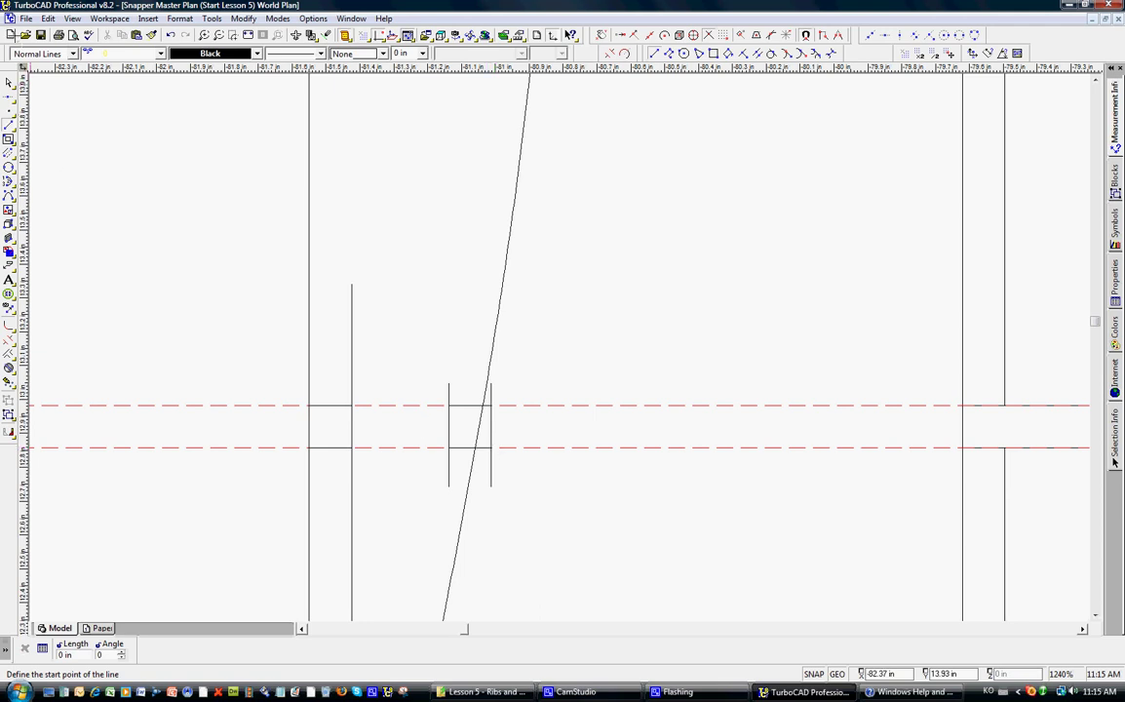
left_click(40, 34)
left_click(46, 19)
Step: Delete the upper and lower construction lines
mouse_move(82, 127)
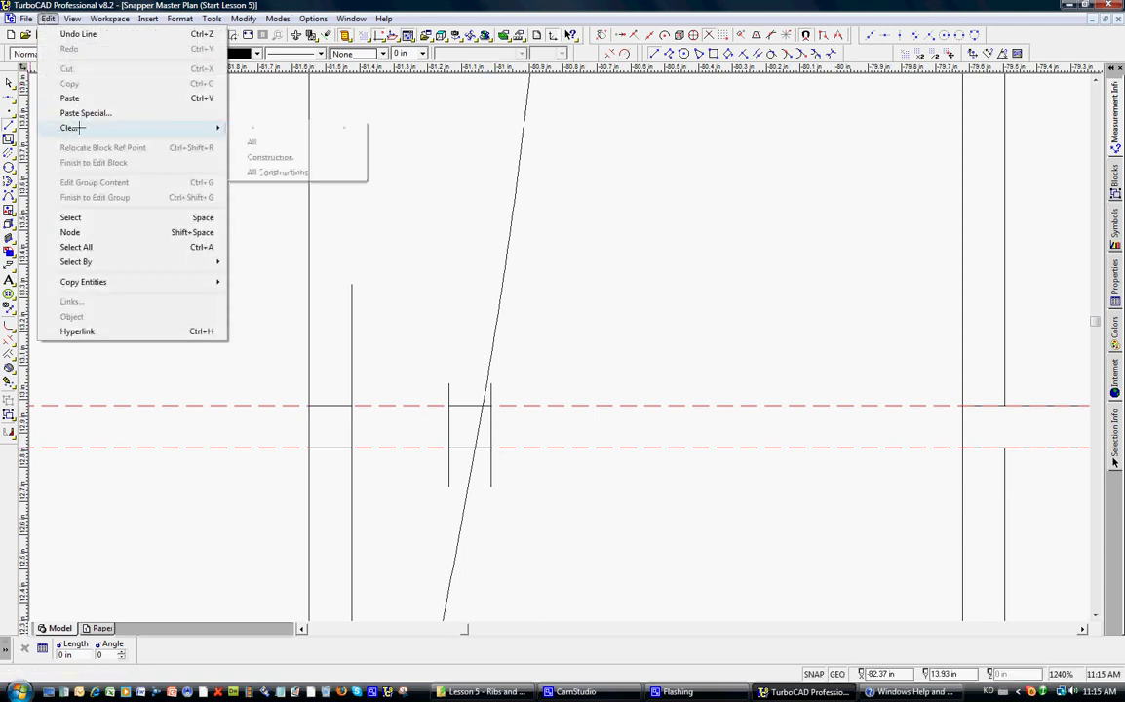
left_click(271, 157)
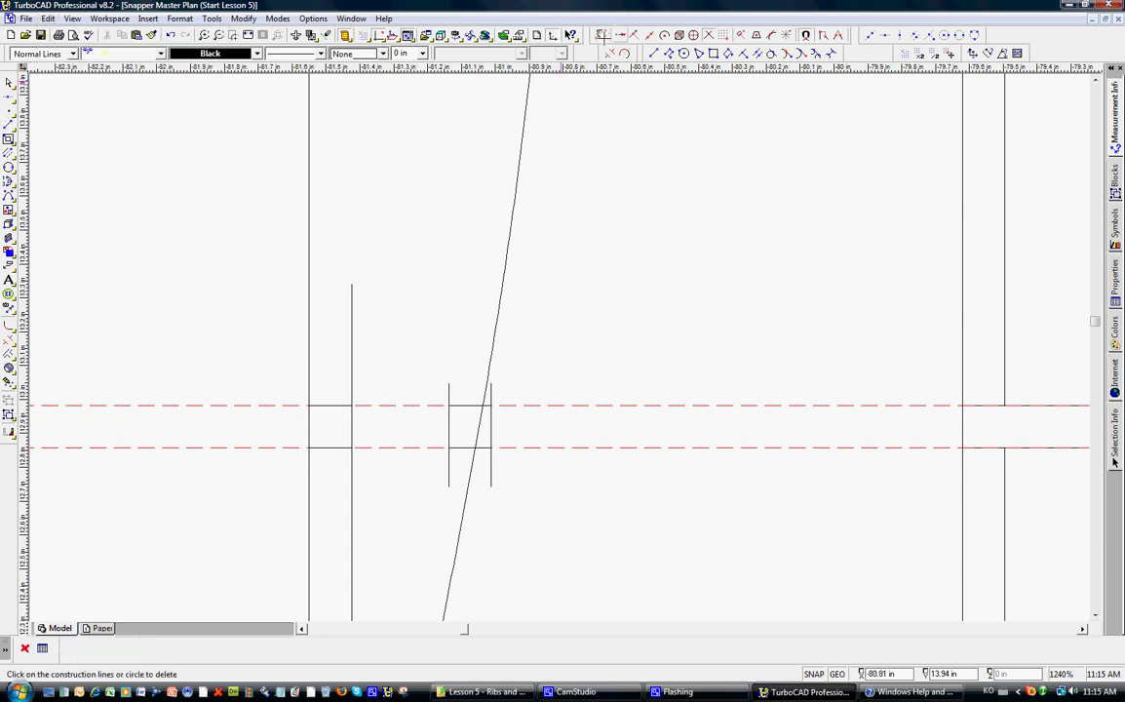
left_click(588, 404)
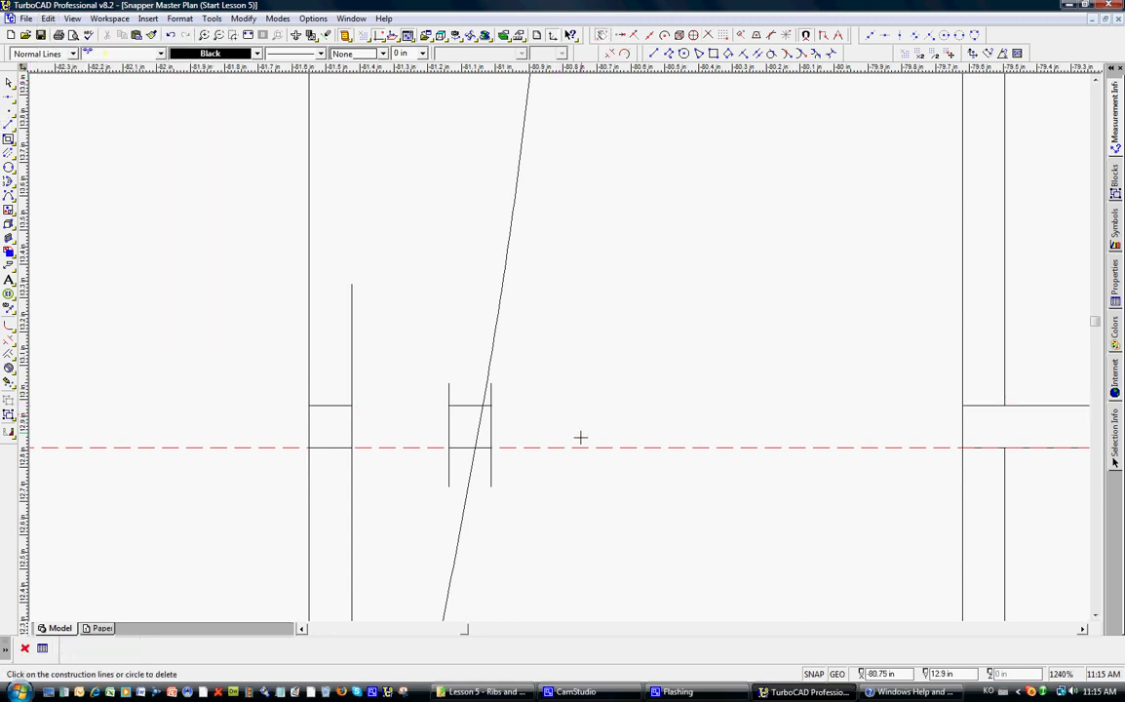
left_click(546, 447)
Step: Trim the line end above the first notch's top edge
left_click(9, 338)
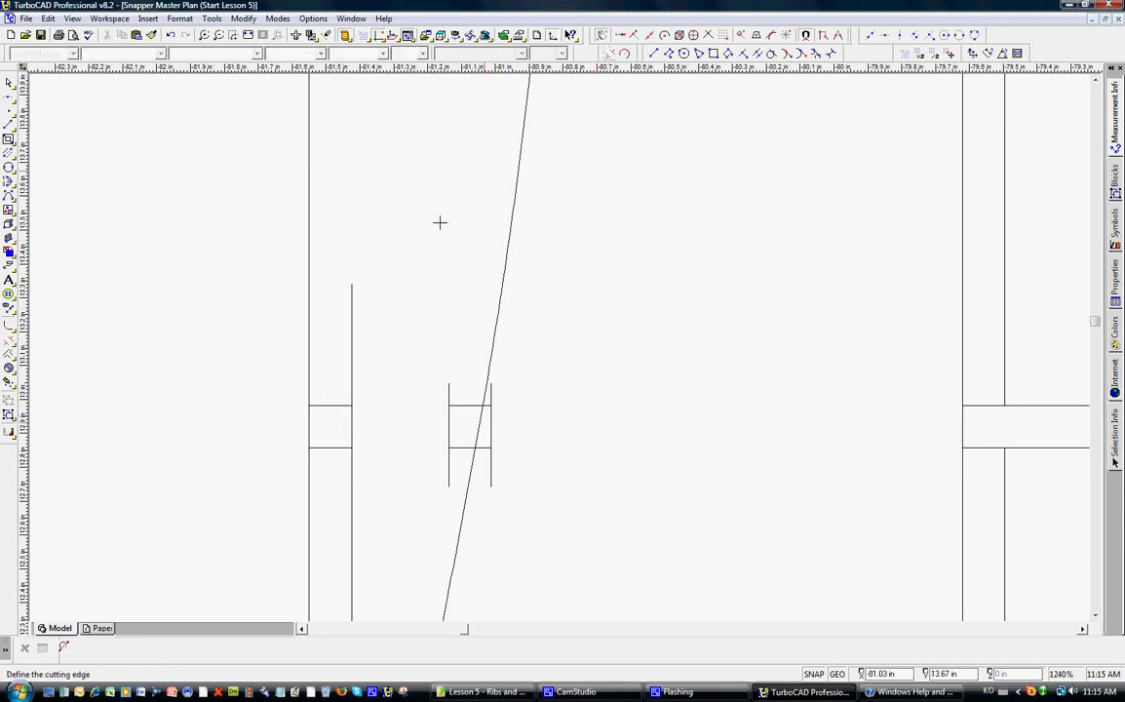
left_click(331, 404)
left_click(352, 390)
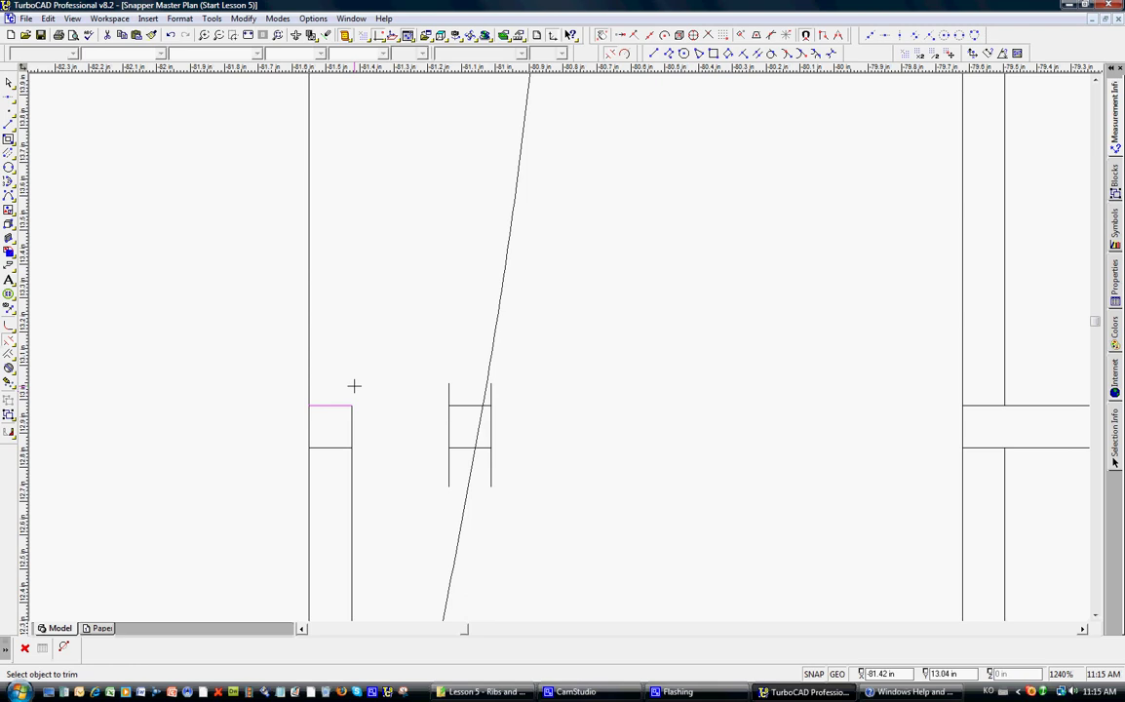
key("Escape")
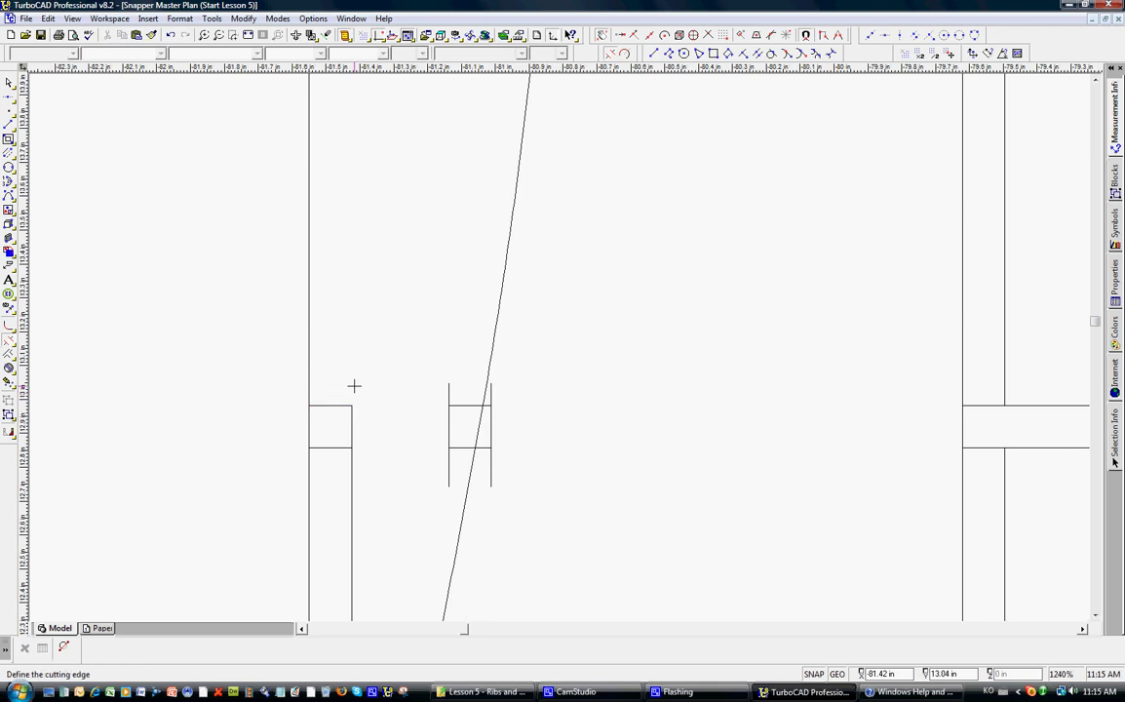
left_click(336, 447)
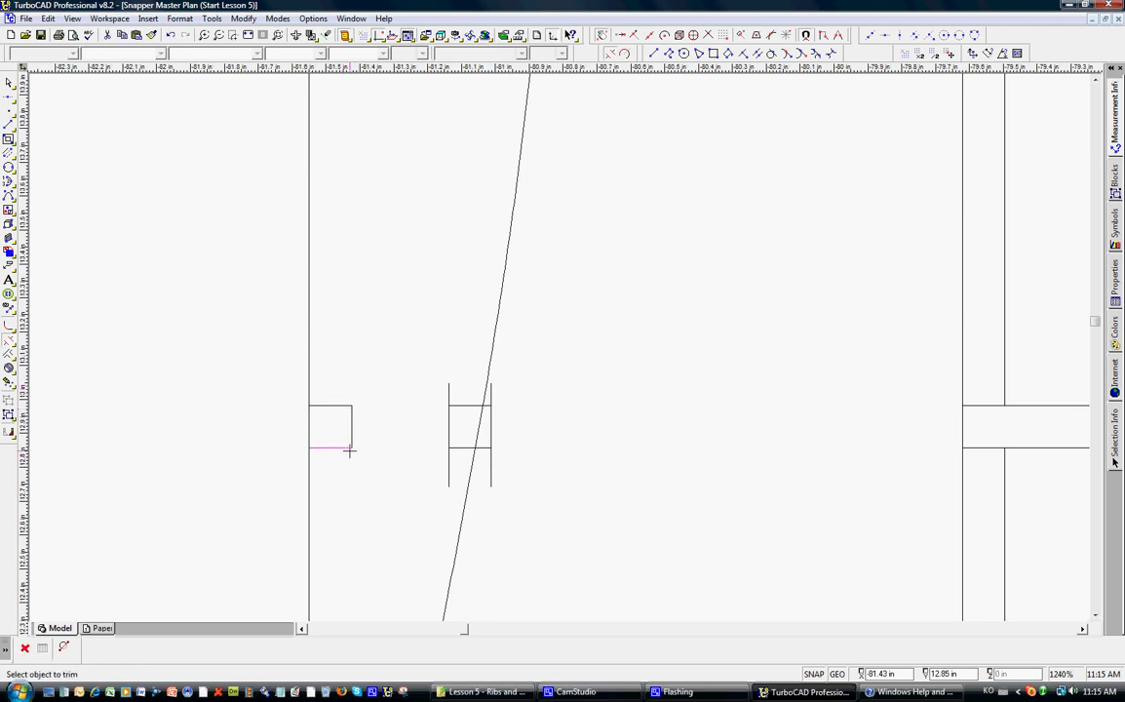
key("Escape")
left_click(351, 426)
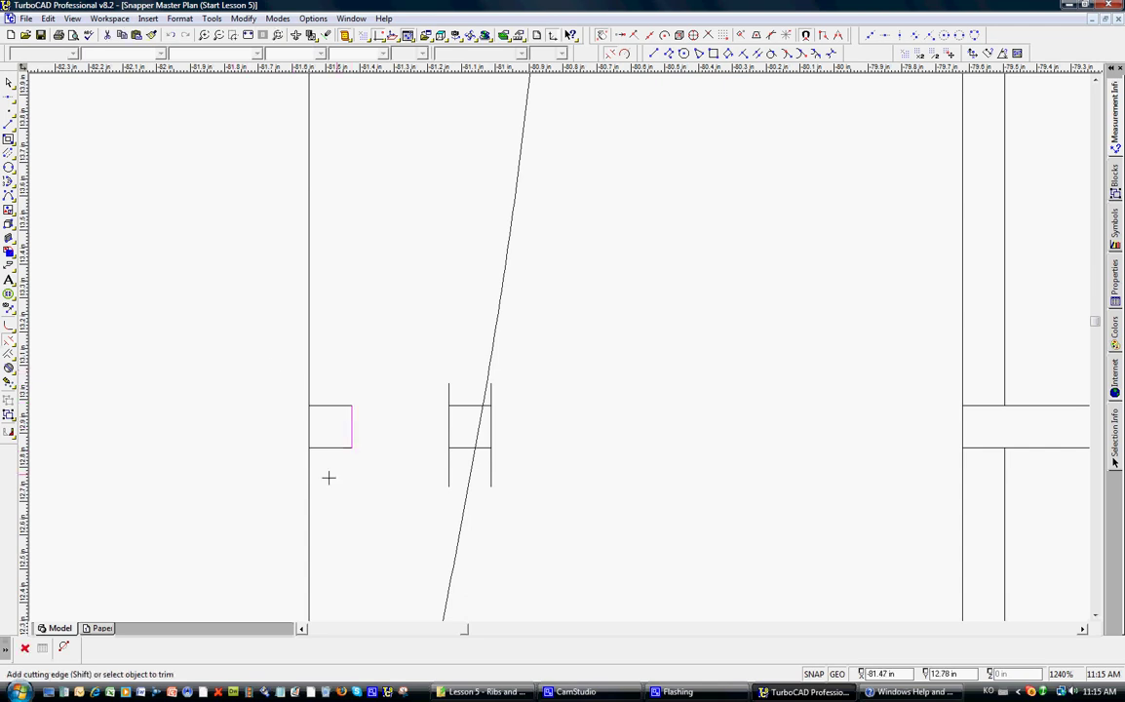
key("Escape")
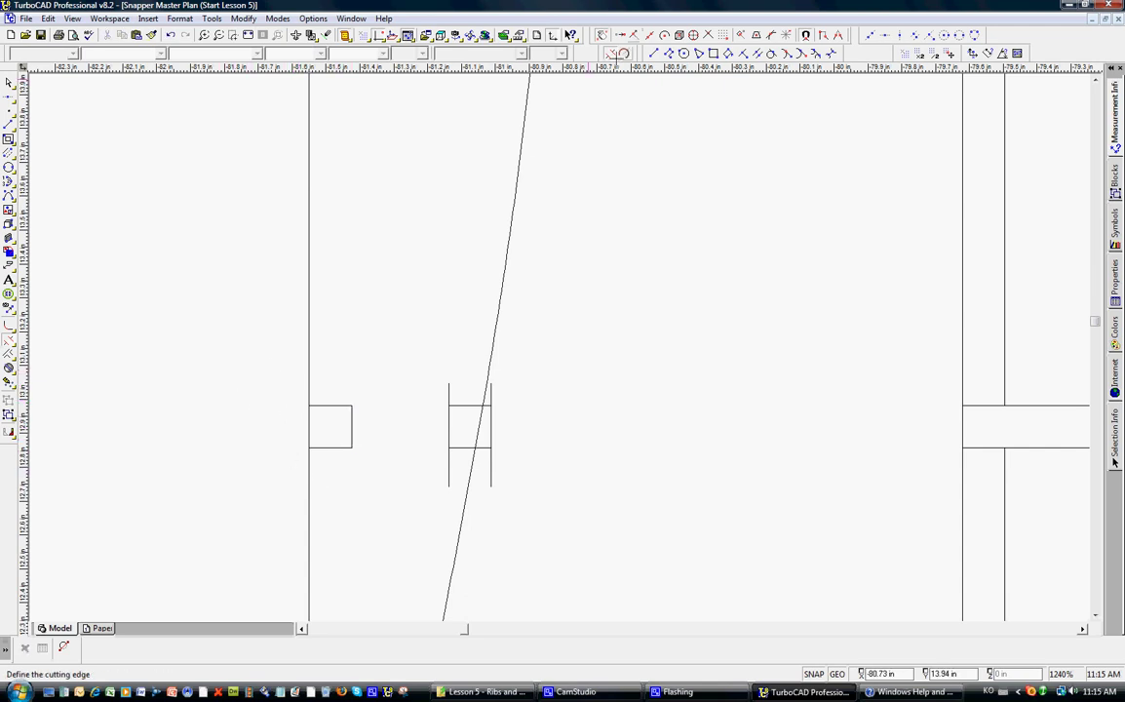
Step: Split the spar's left edge and trim it away inside the first notch
left_click(624, 53)
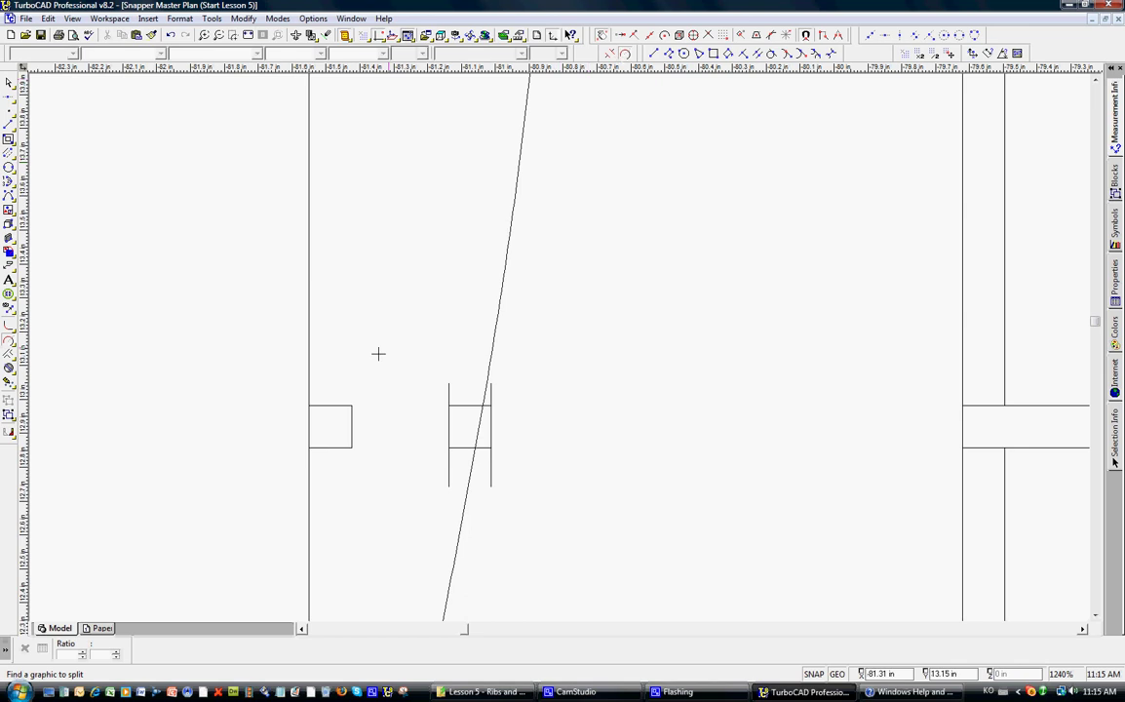
left_click(308, 426)
left_click(308, 427)
left_click(616, 53)
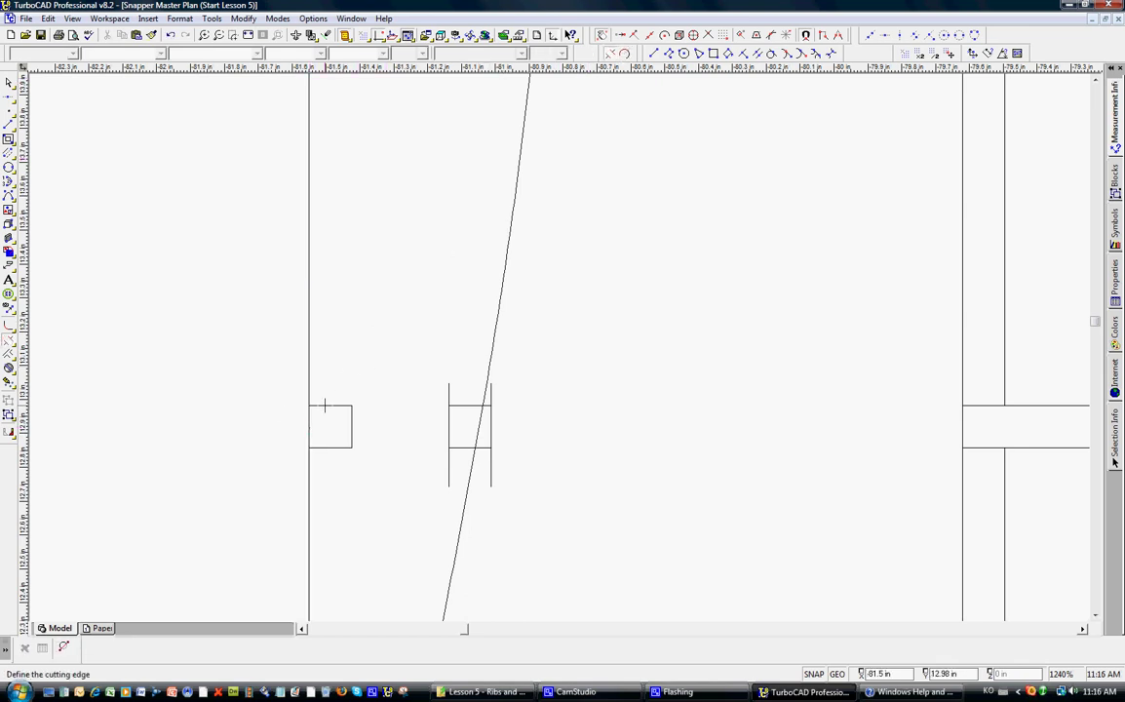
left_click(309, 411, "shift")
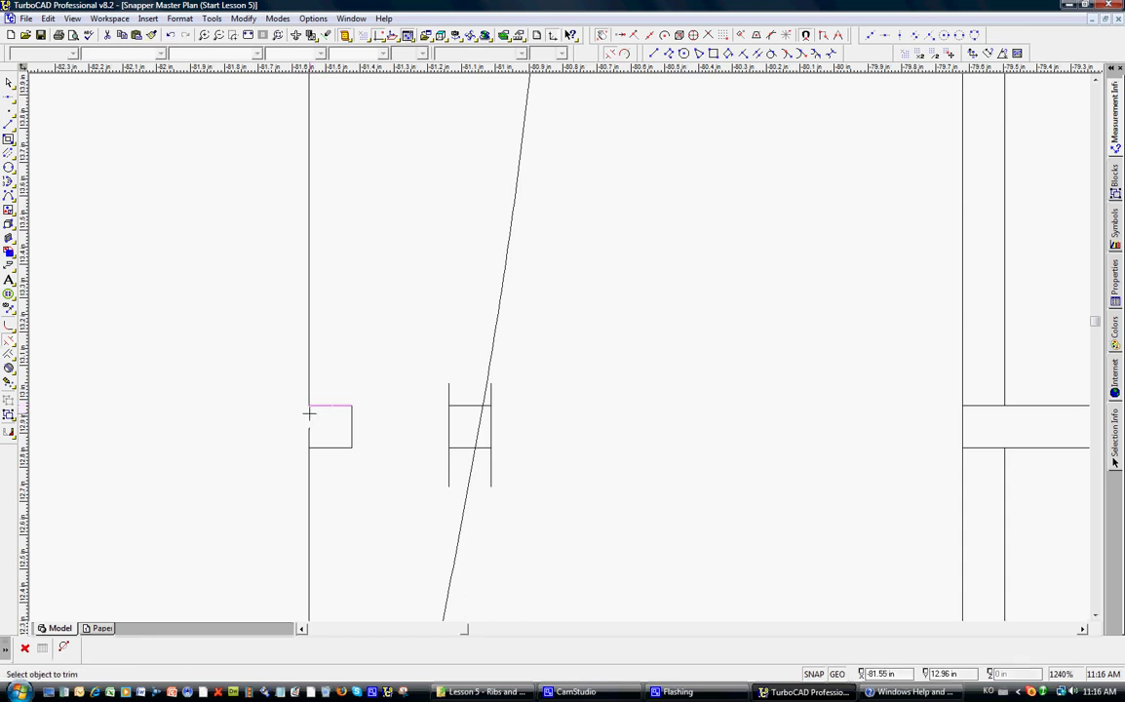
left_click(310, 413)
left_click(312, 441)
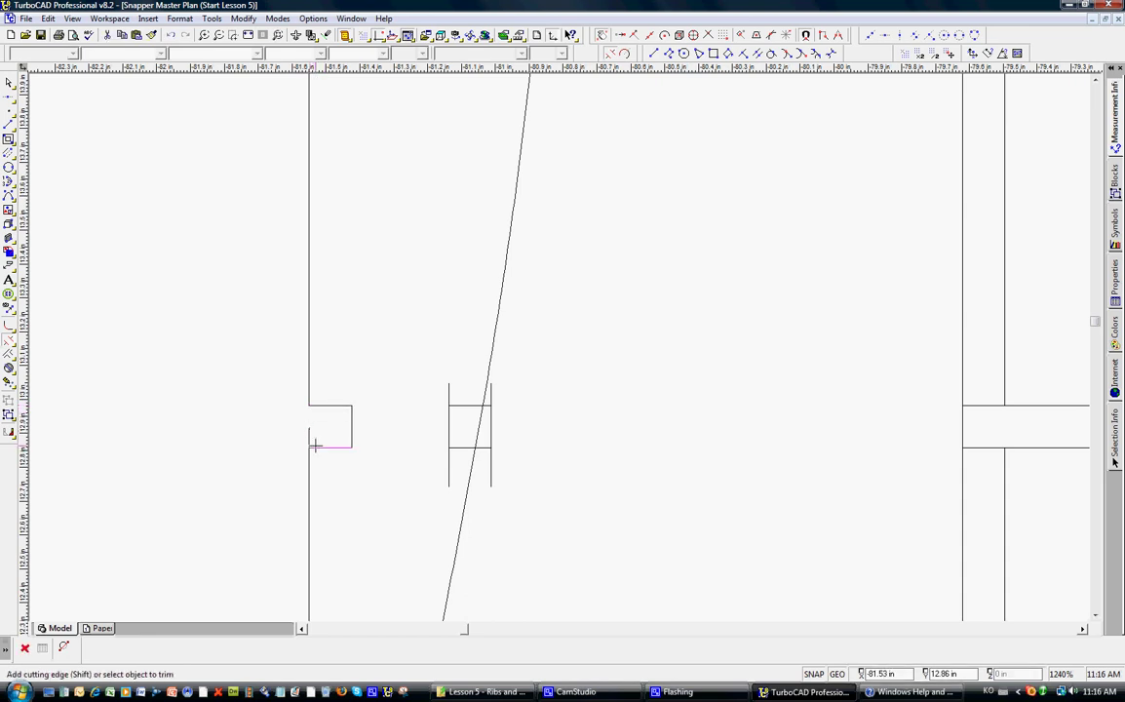
left_click(309, 441, "shift")
left_click(309, 438)
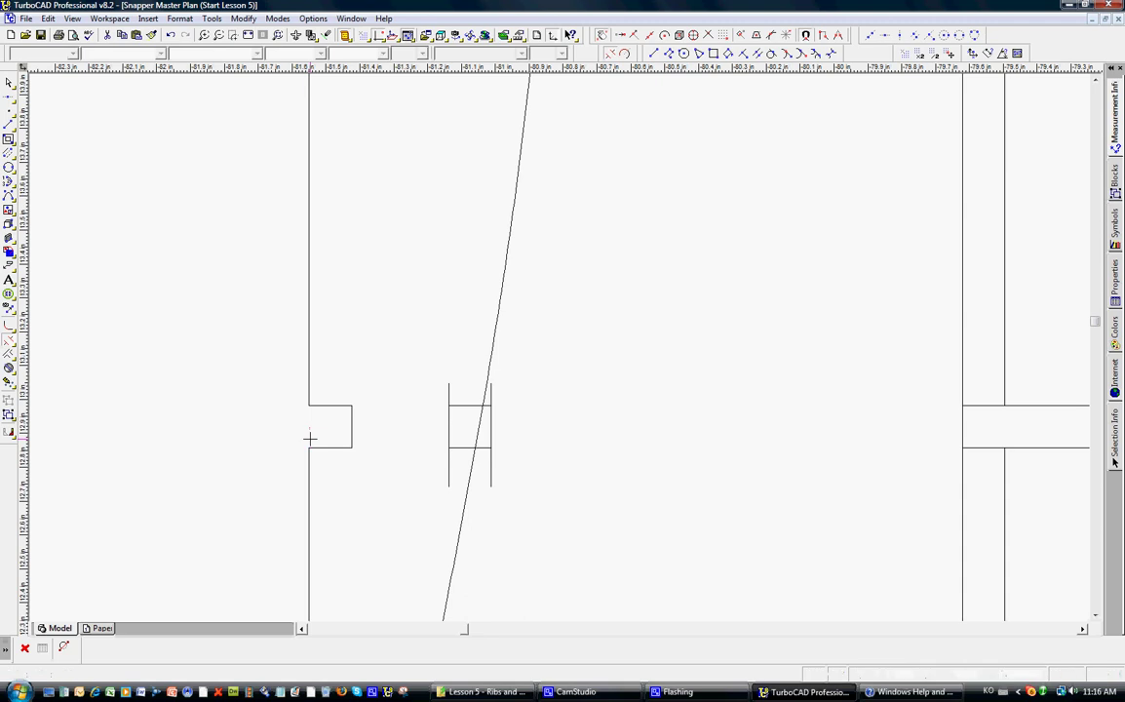
Step: Trim the stray line end below the second notch
left_click(459, 403)
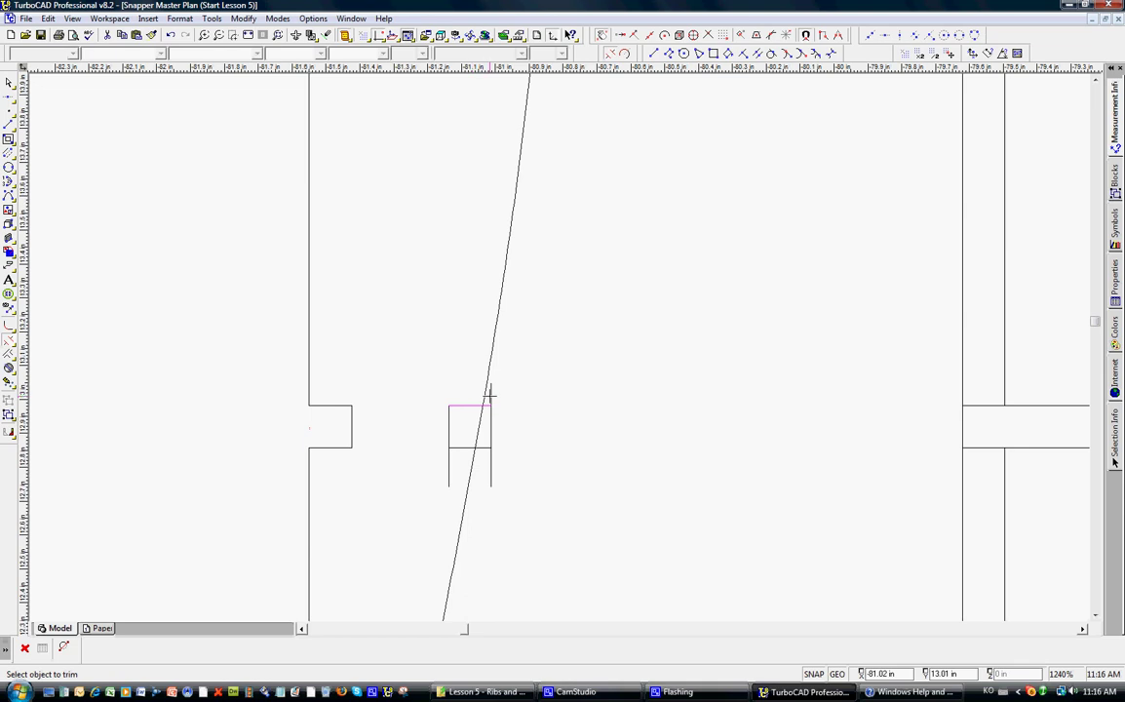
key("Escape")
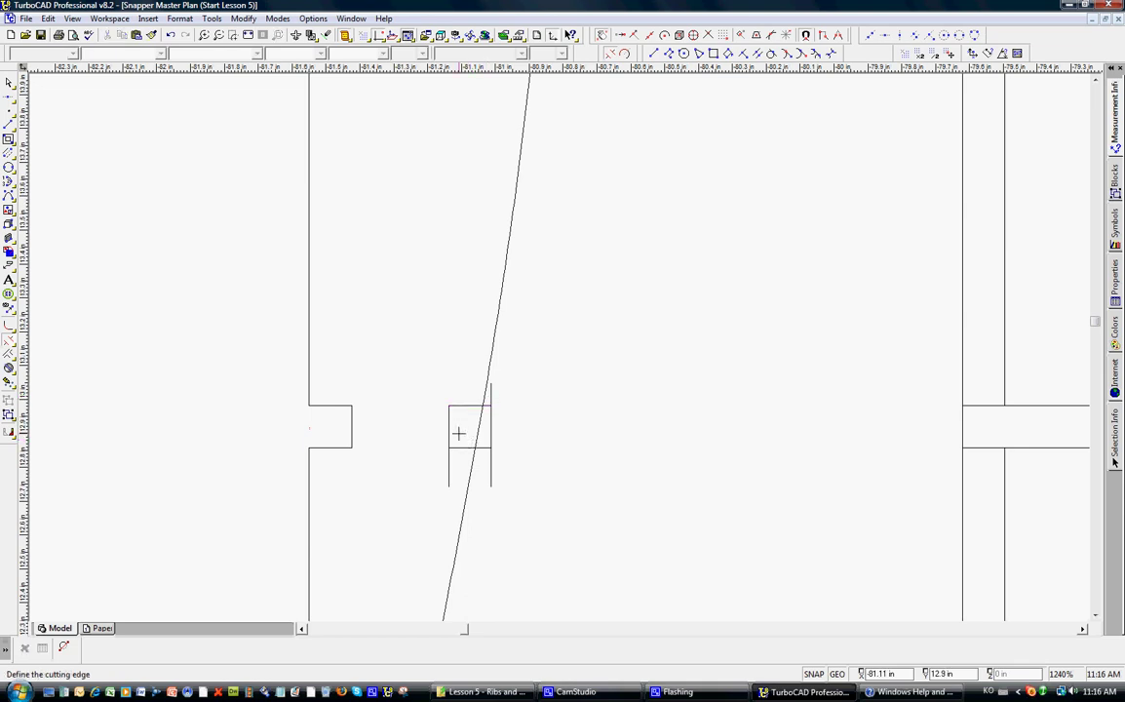
left_click(460, 448)
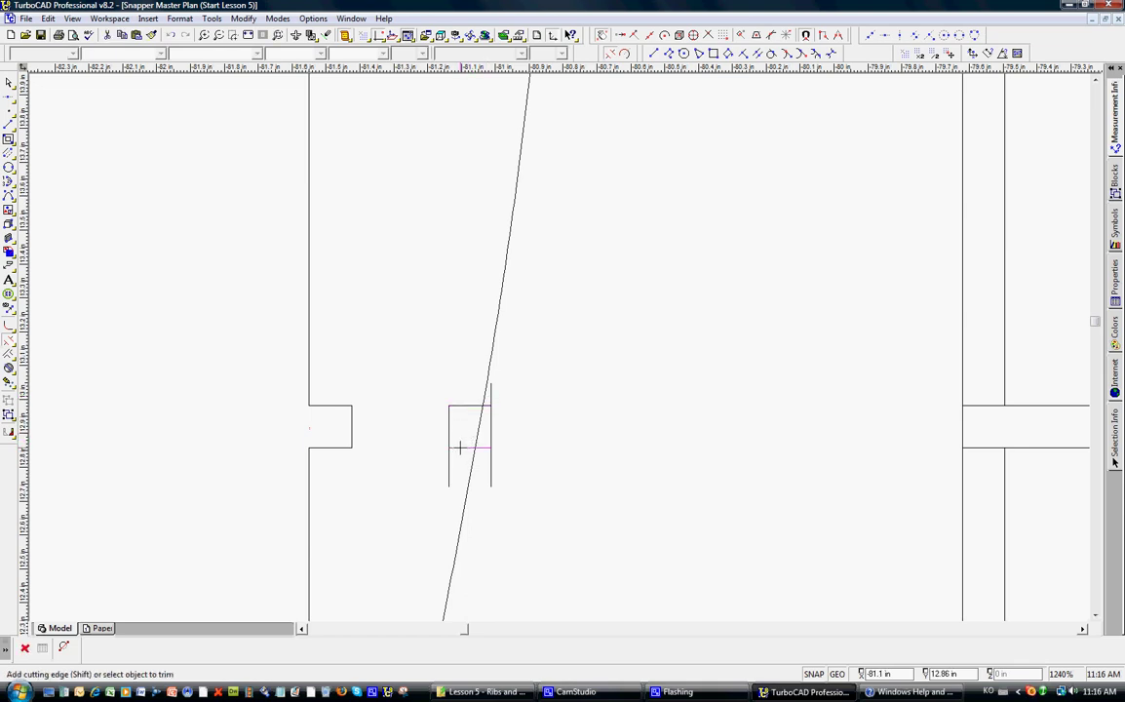
left_click(450, 454)
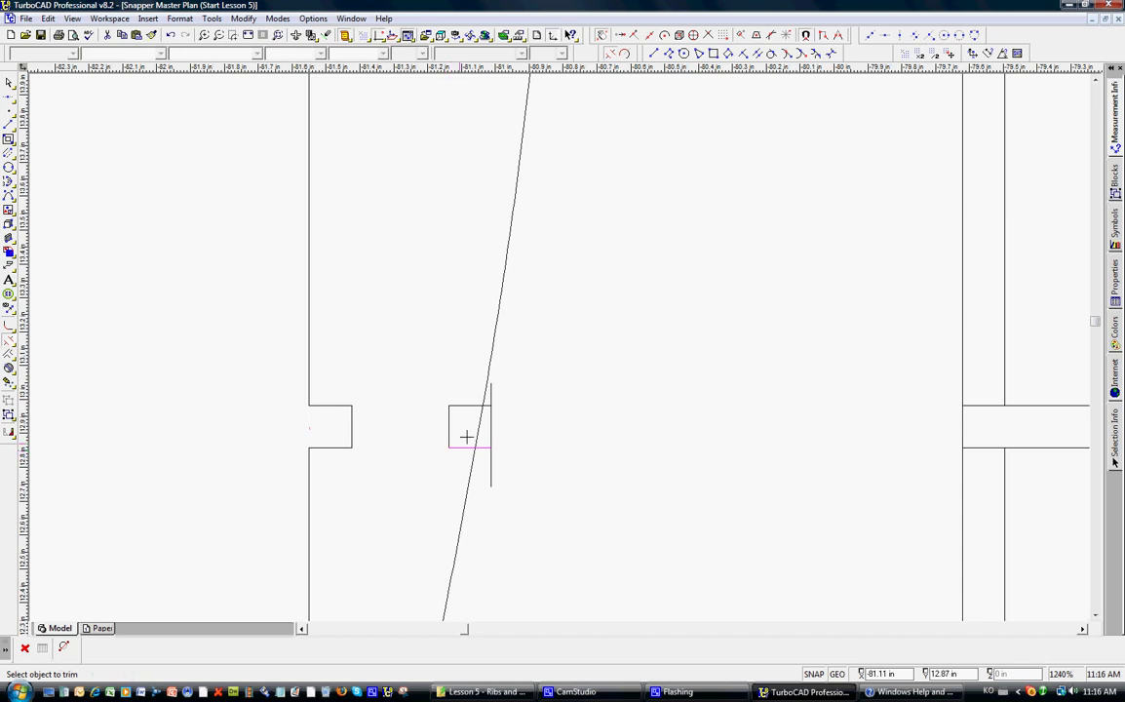
key("Escape")
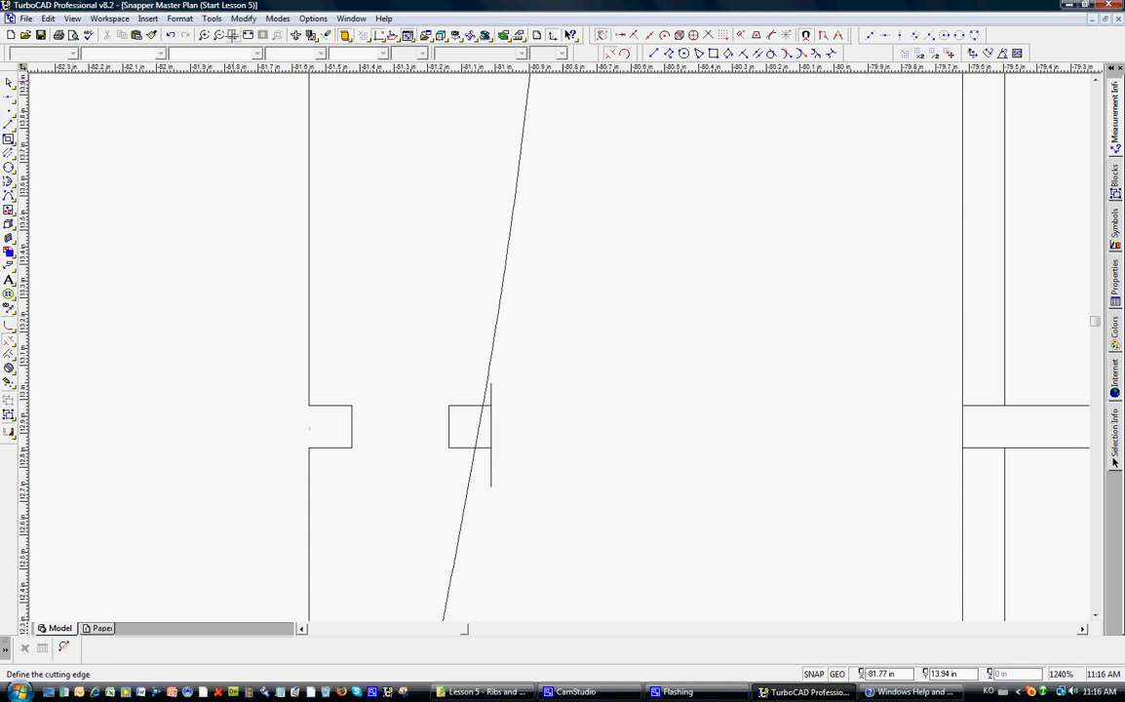
left_click(233, 35)
Step: Zoom in on the second notch and delete a tiny leftover piece and a stray vertical line
left_click(418, 368)
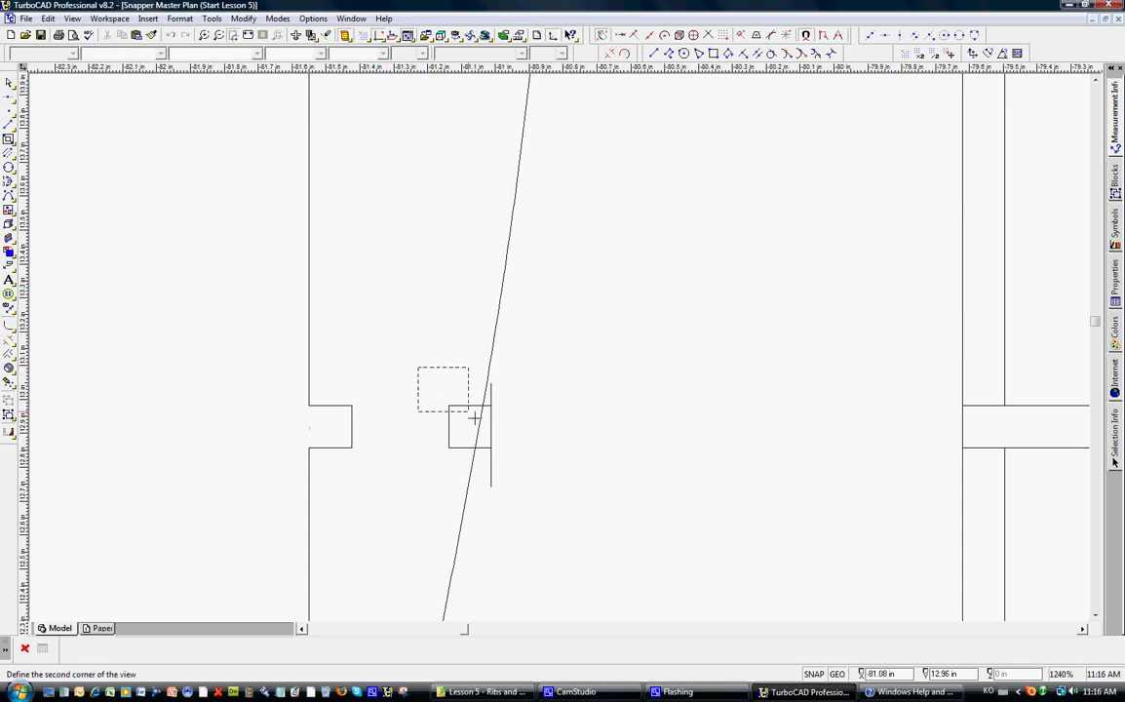
left_click(533, 492)
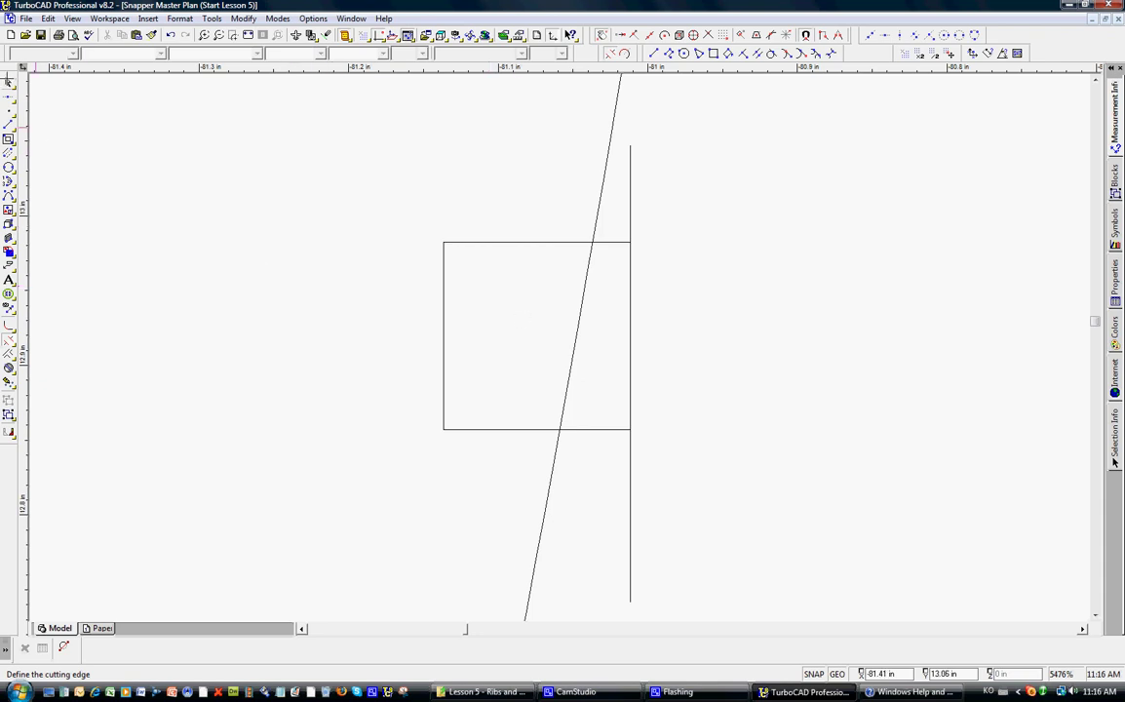
left_click(10, 84)
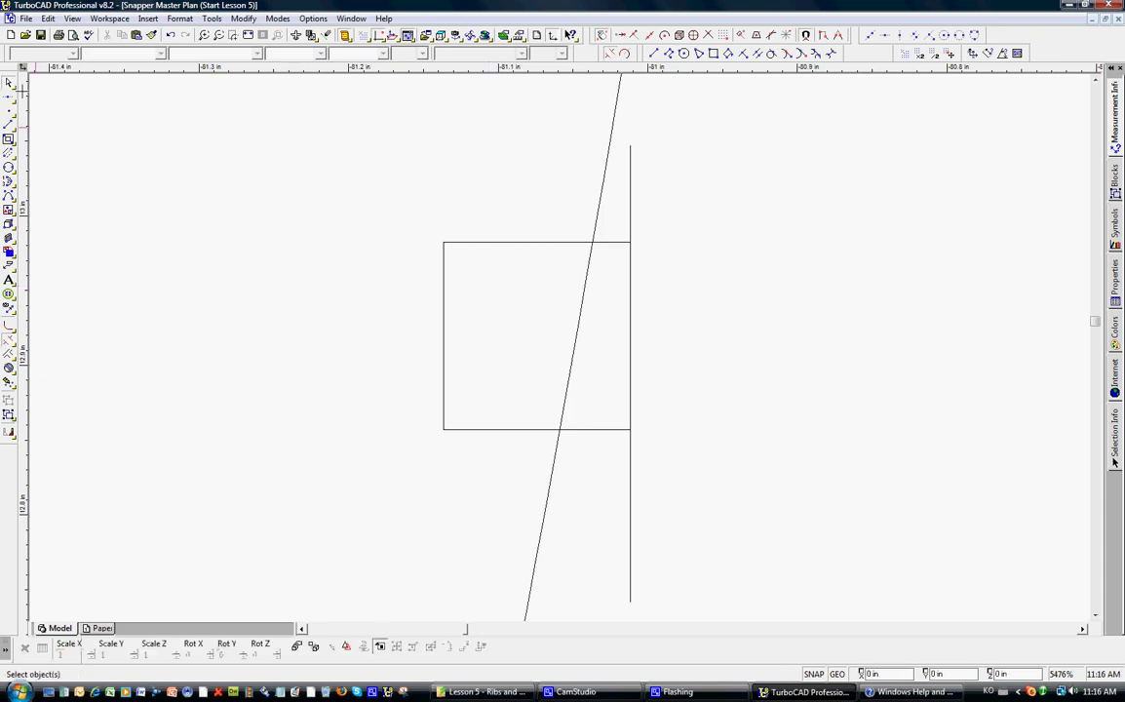
left_click(576, 339)
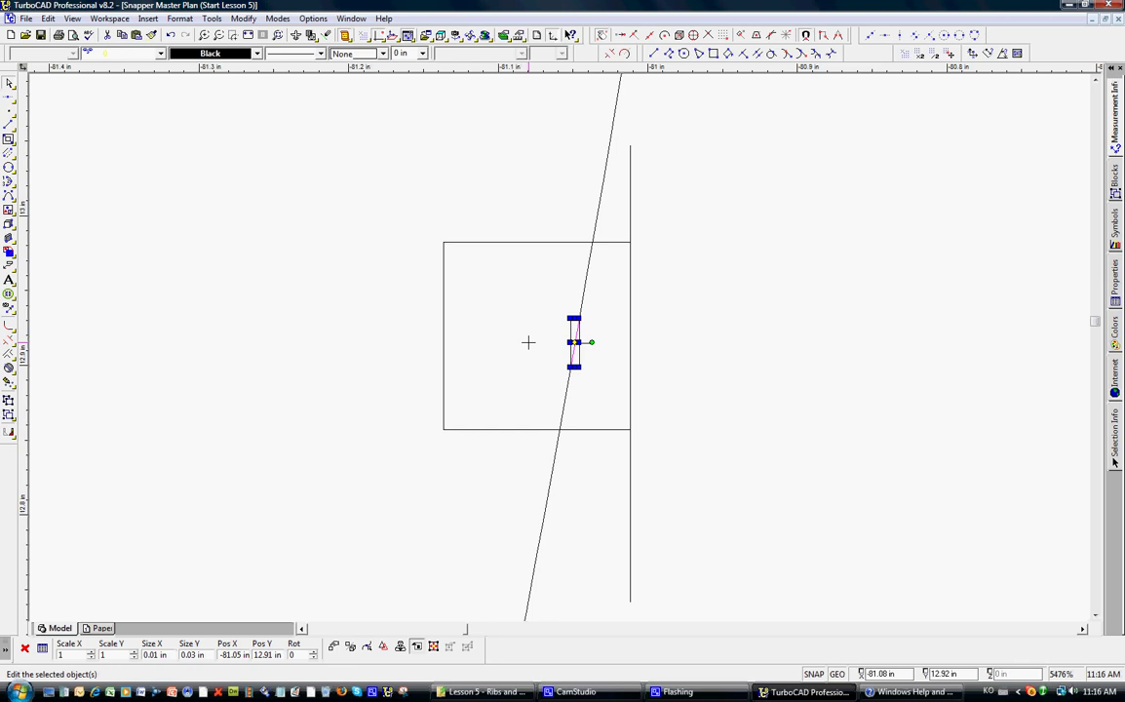
key("Delete")
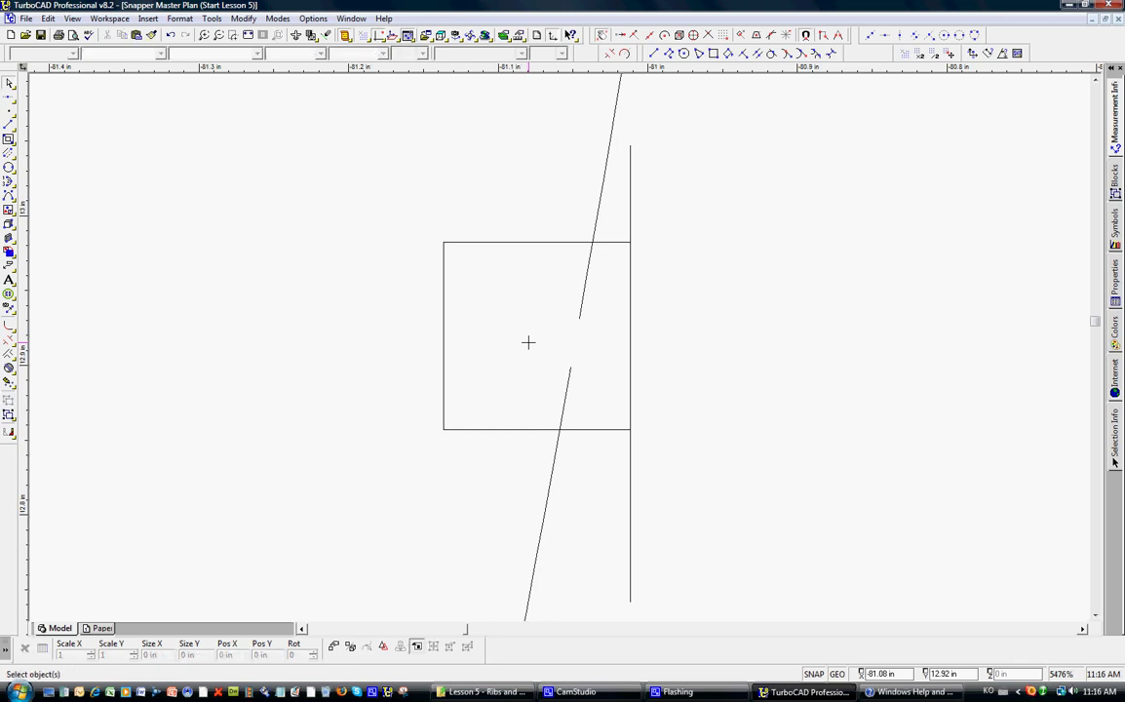
left_click(629, 310)
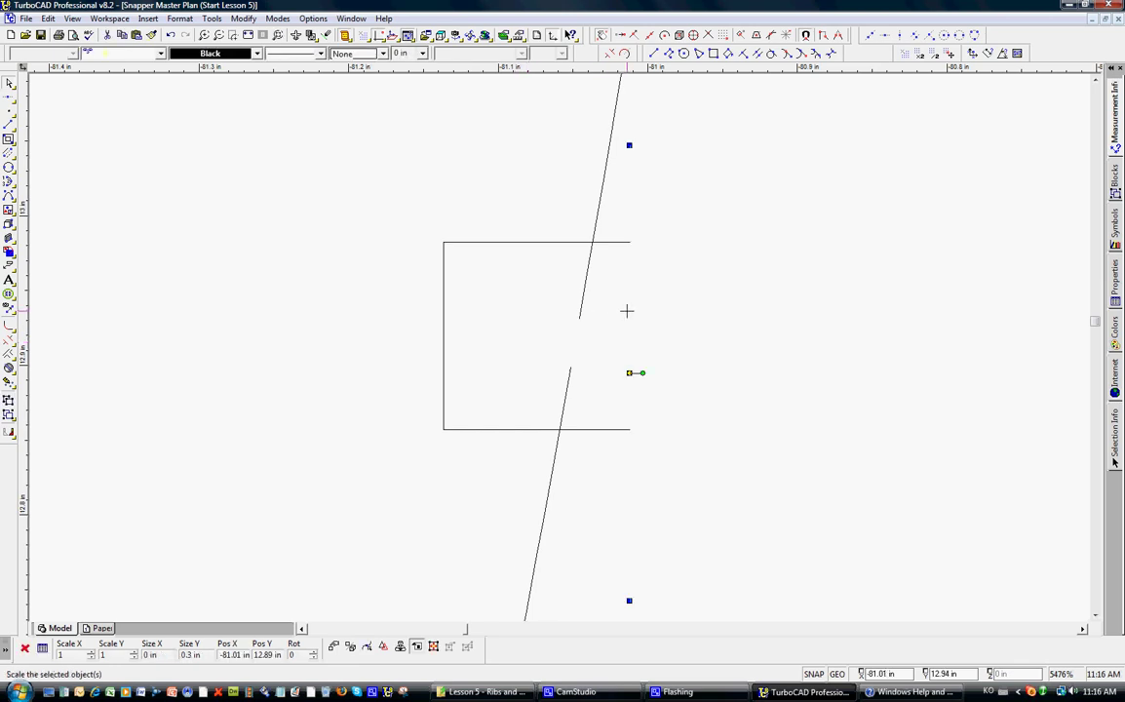
key("Delete")
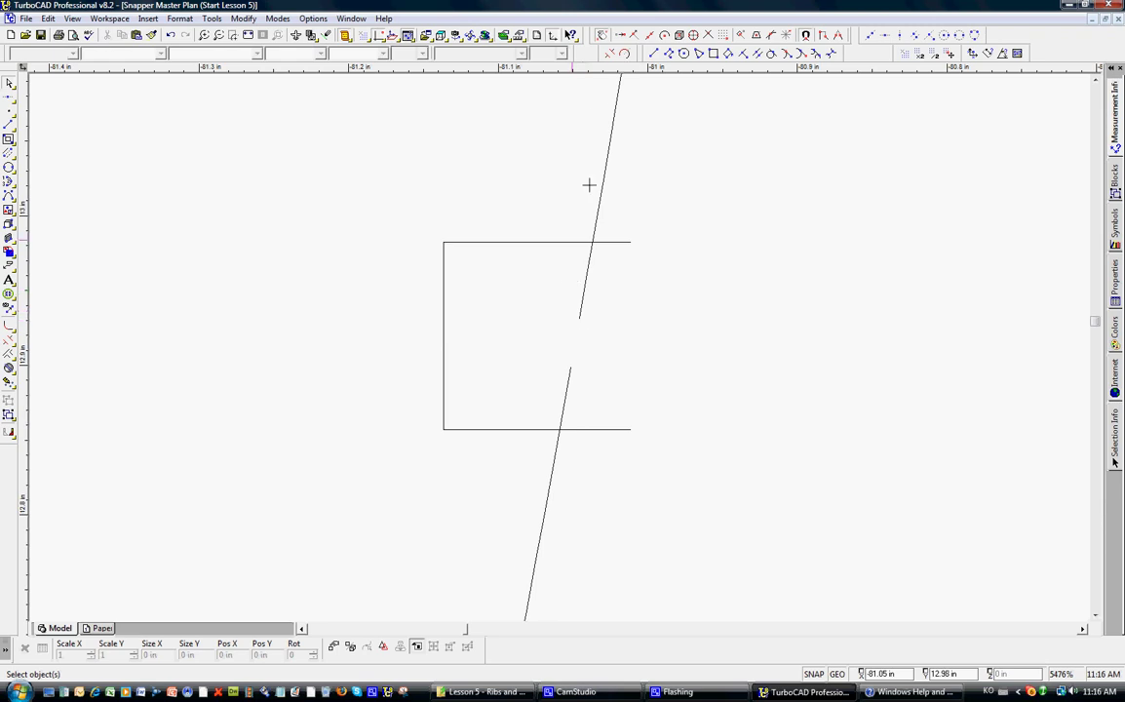
Step: Trim the notch's top and bottom edges back to the slanted lines
left_click(612, 52)
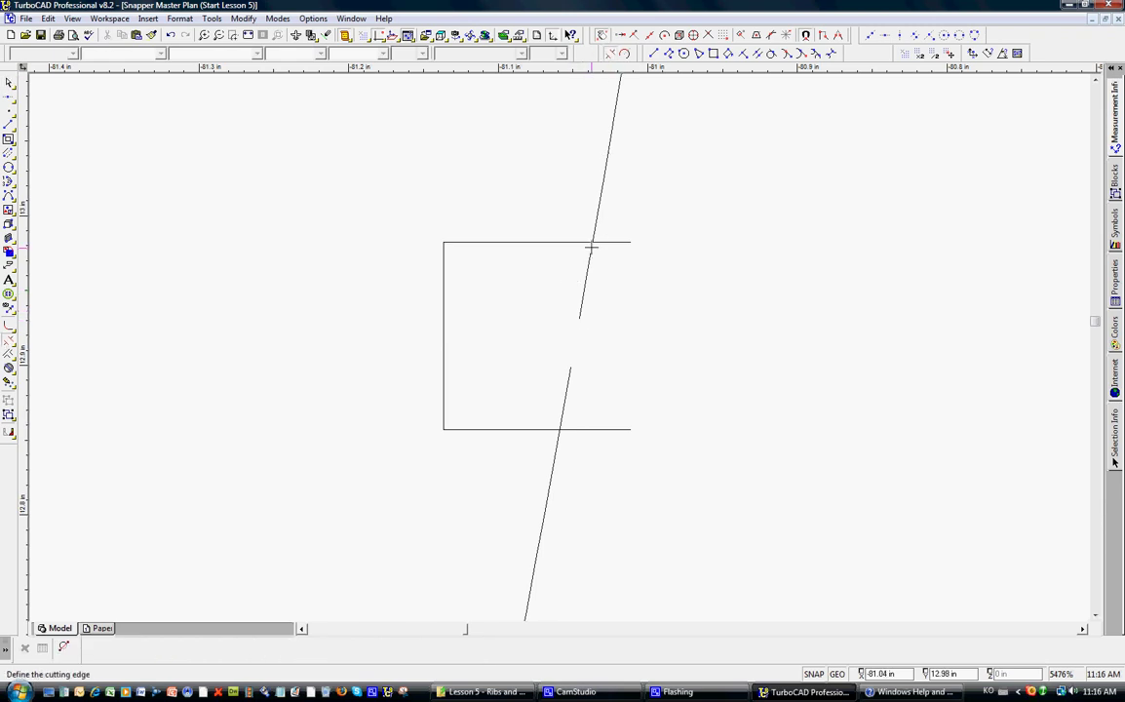
left_click(592, 247)
left_click(597, 243)
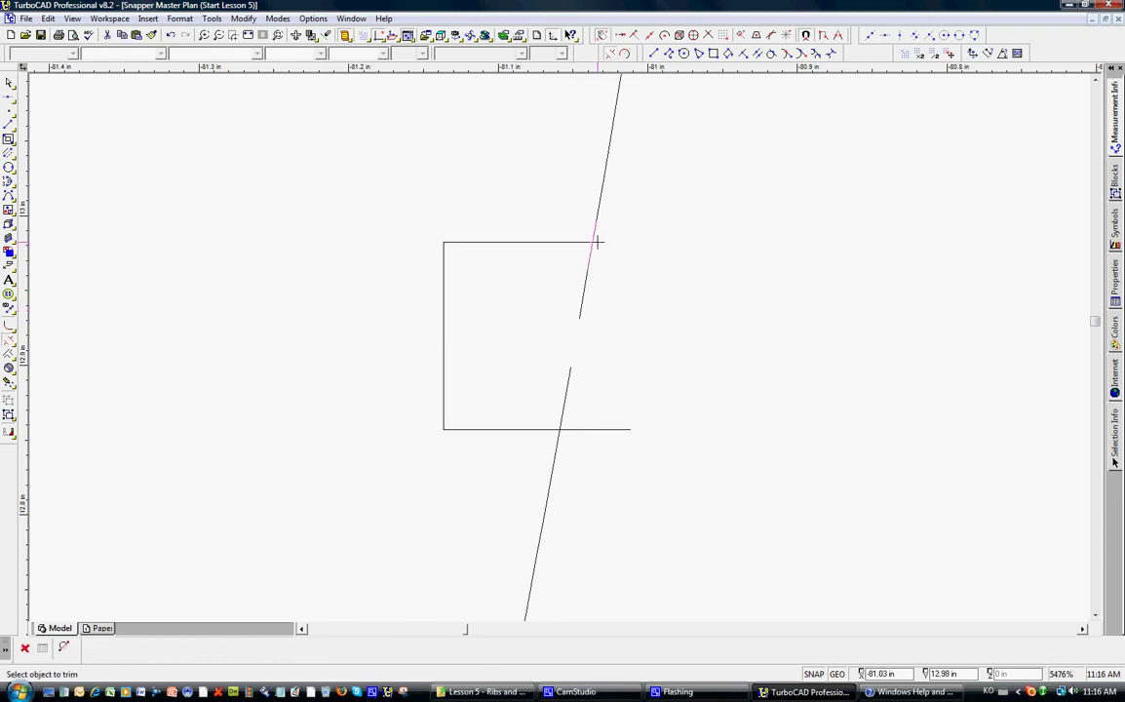
key("Escape")
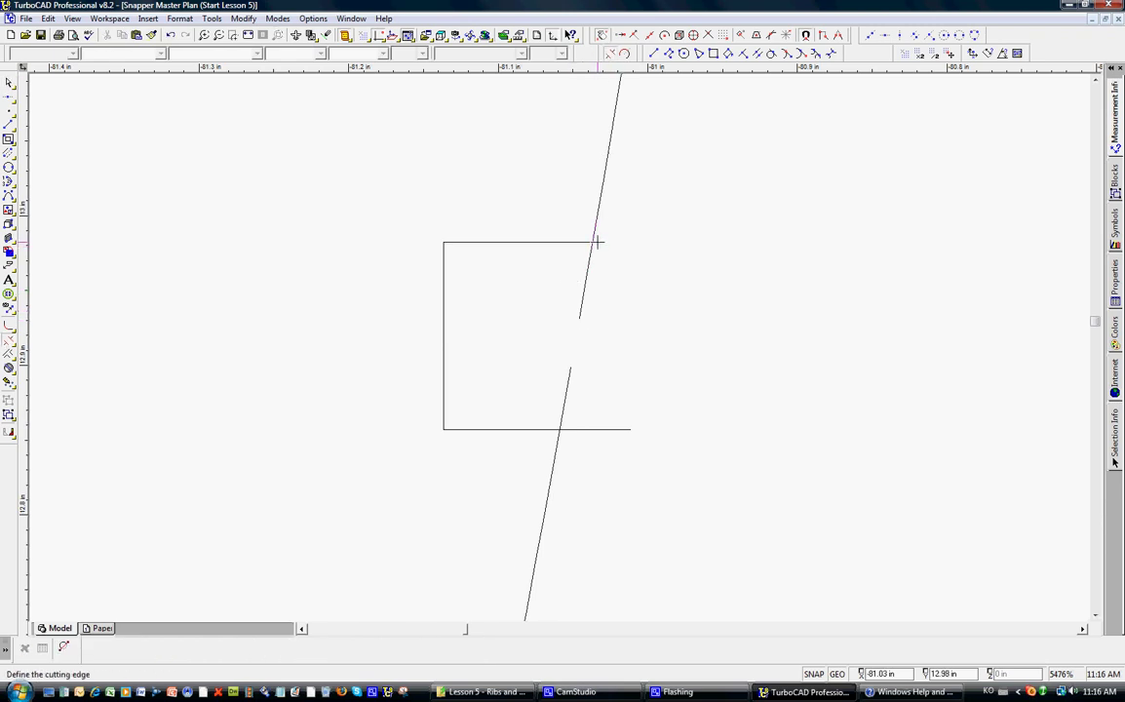
left_click(560, 434)
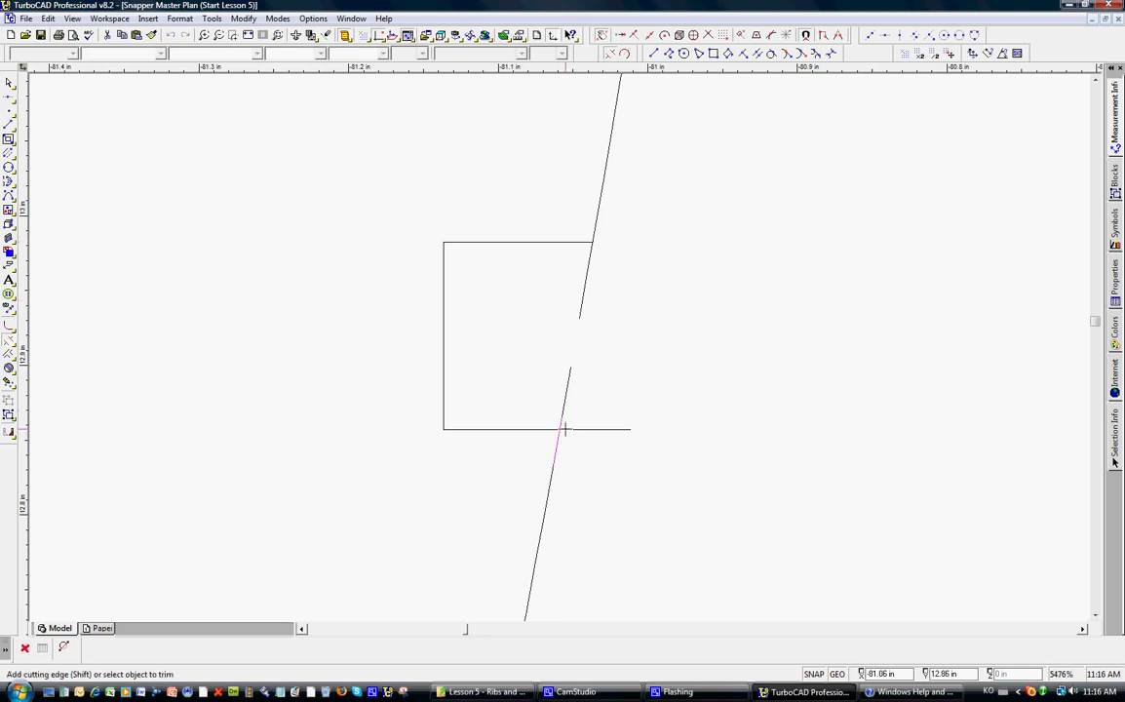
left_click(571, 430)
key("Escape")
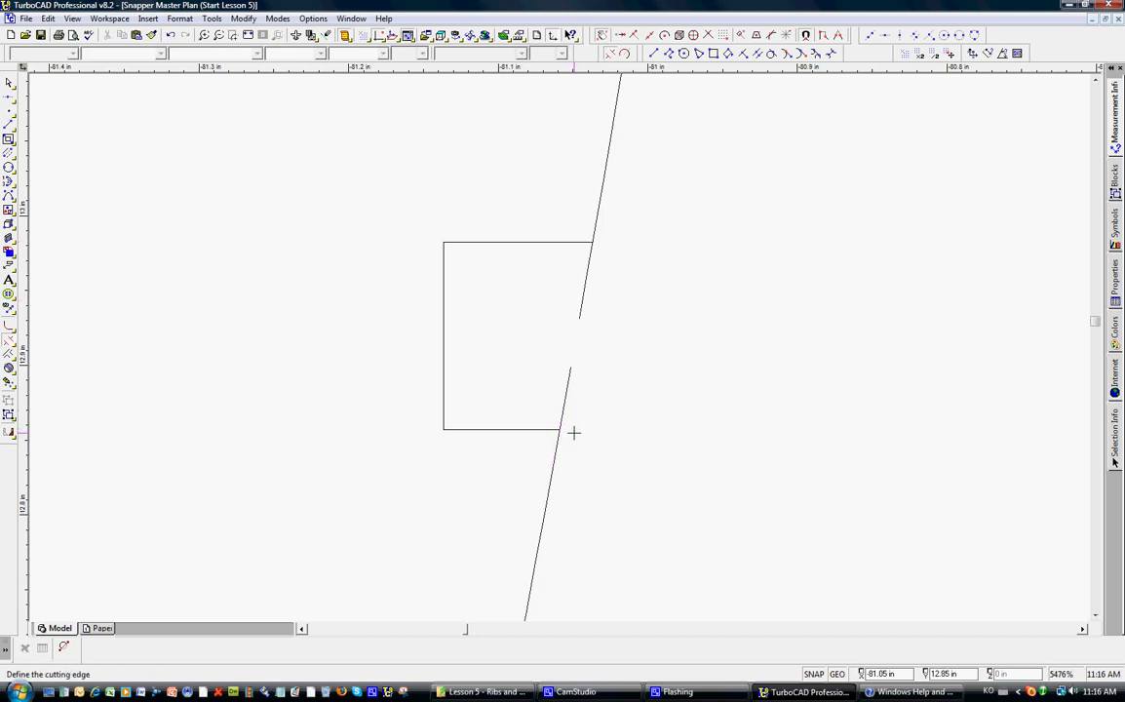
Step: Trim the slanted pieces between the notch's bottom and top edges
left_click(525, 429)
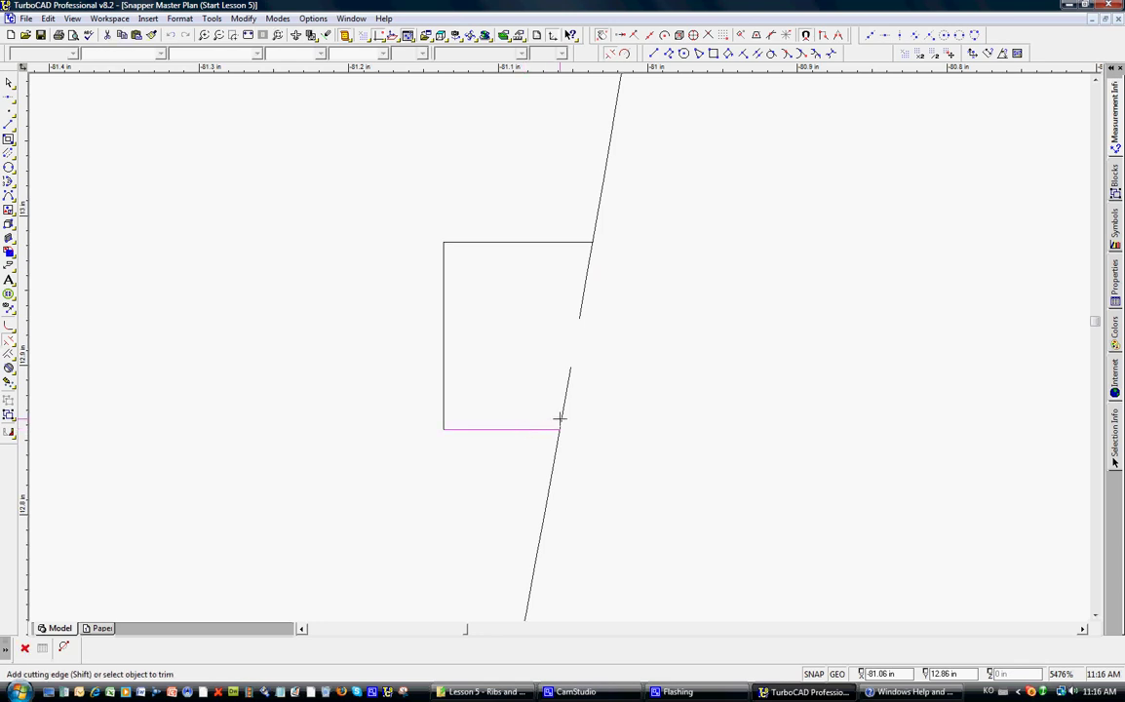
left_click(562, 419)
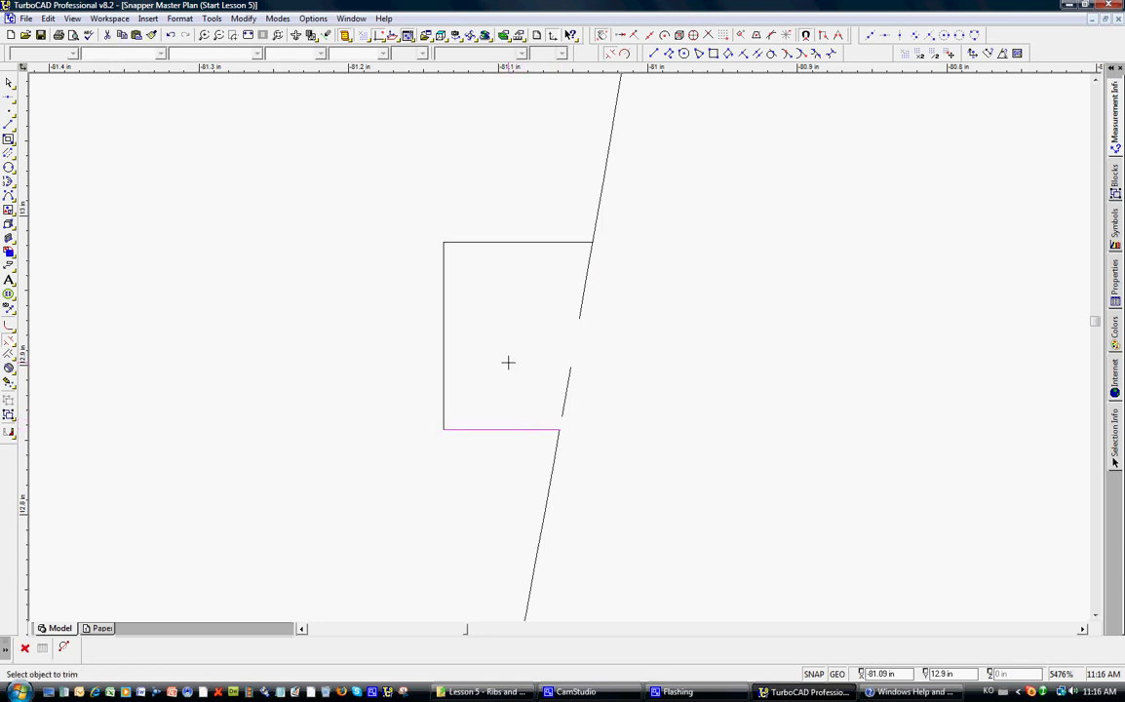
key("Escape")
left_click(586, 244)
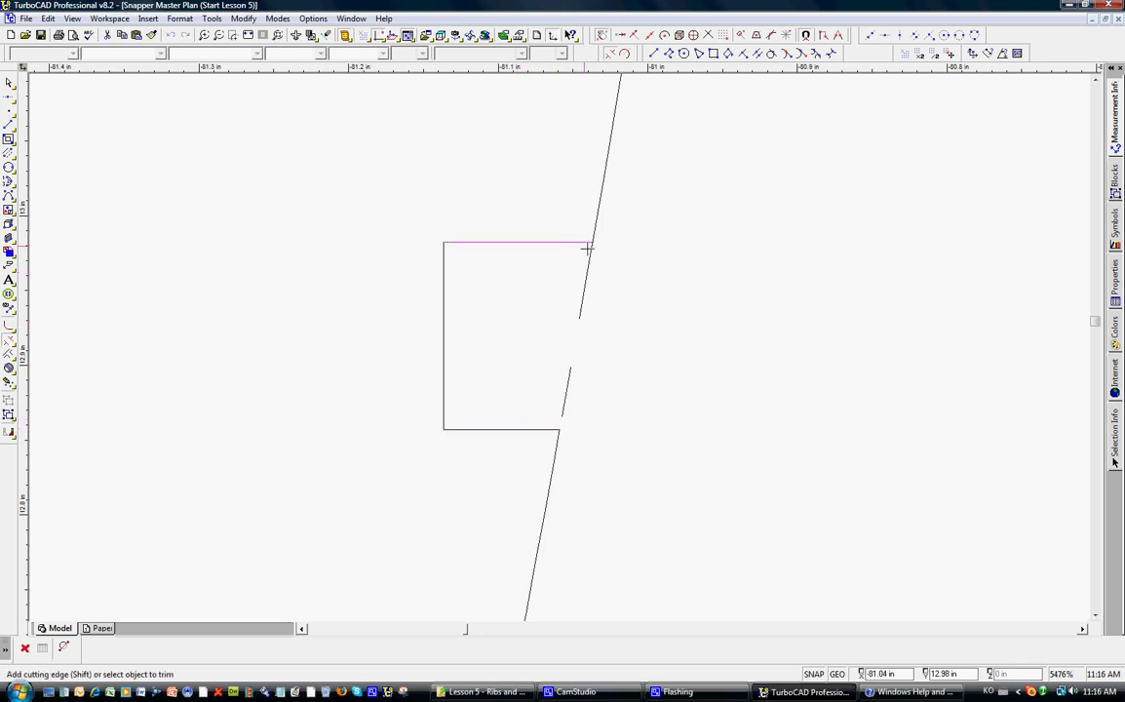
left_click(589, 250)
key("Escape")
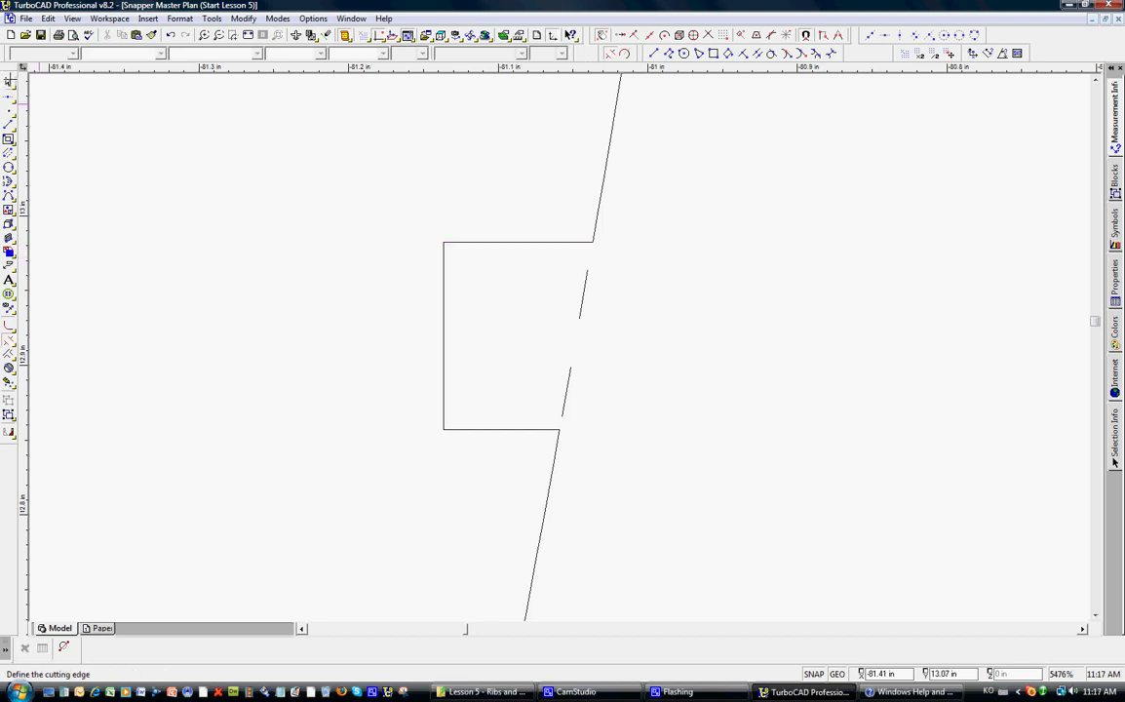
Step: Window-select and delete the upper and lower stray slanted fragments
left_click(10, 83)
left_click(526, 258)
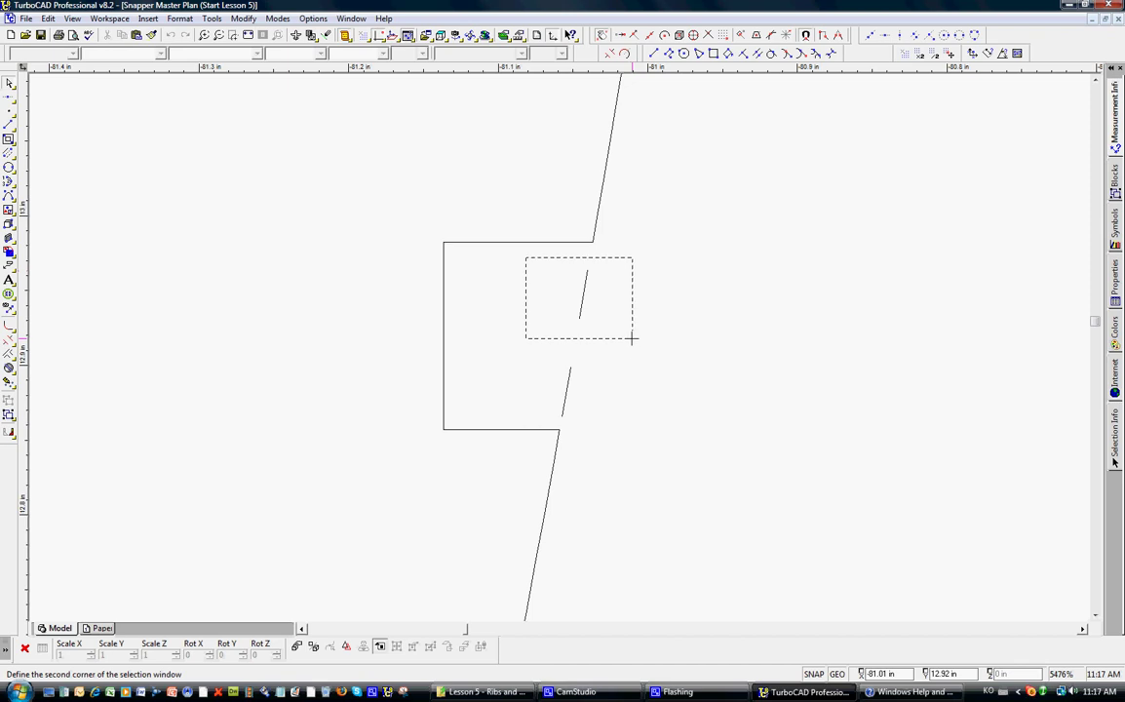
left_click(632, 339)
key("Escape")
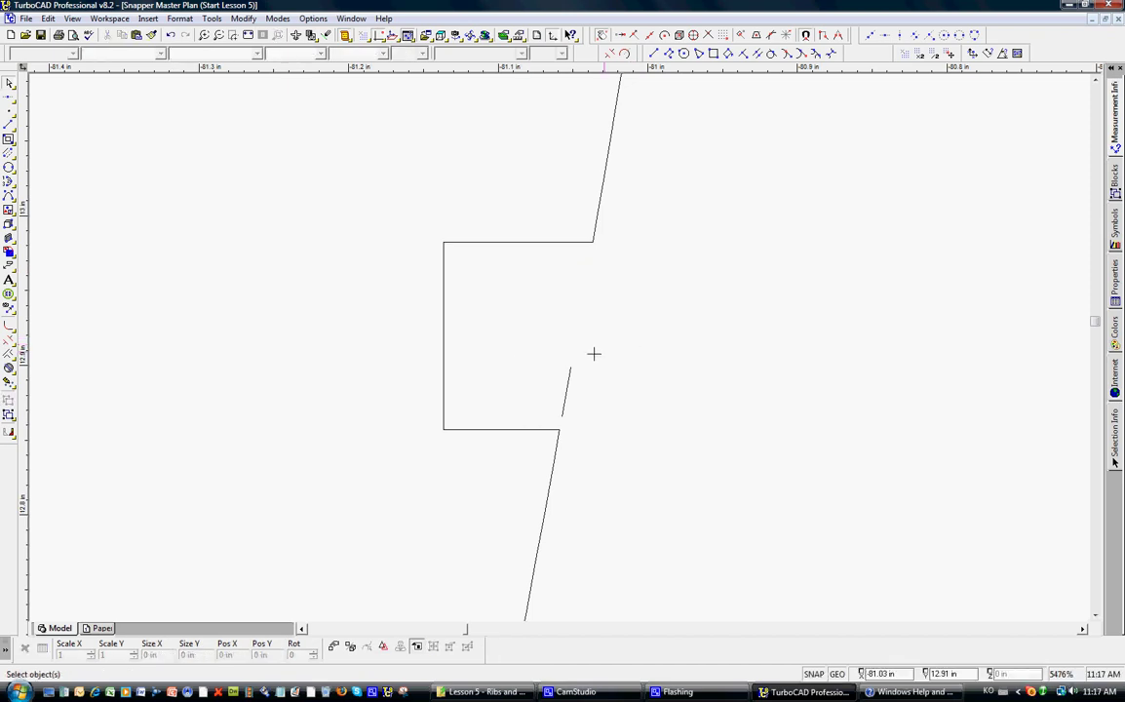
left_click(519, 351)
left_click(636, 419)
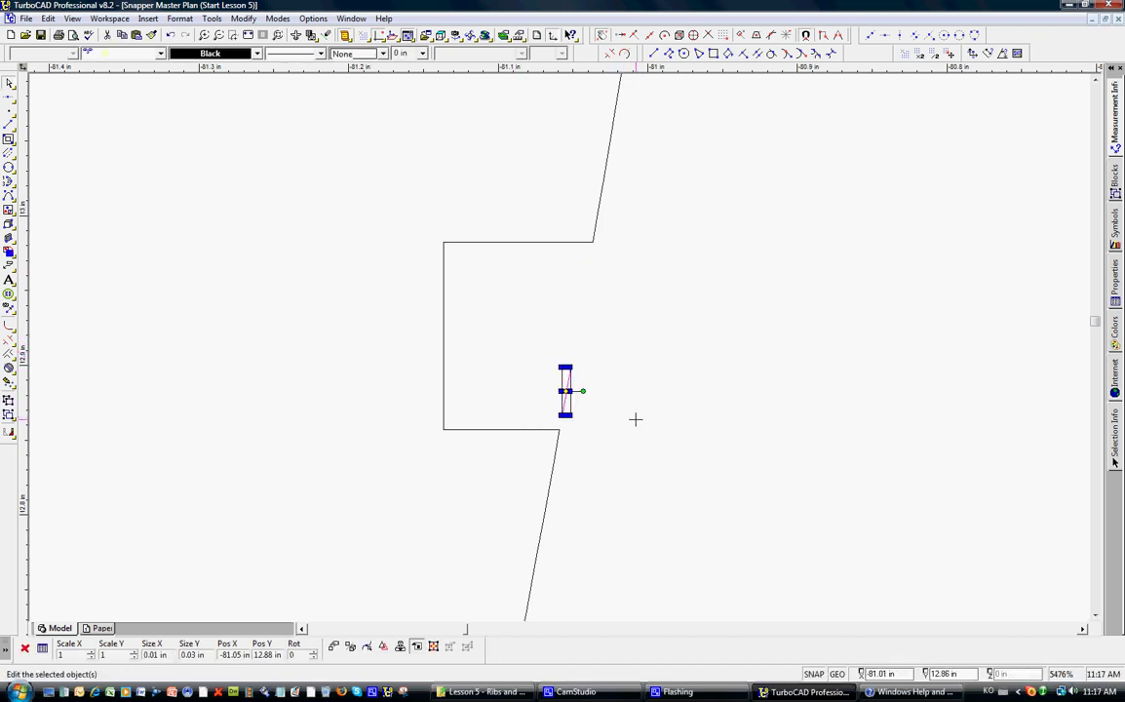
key("Delete")
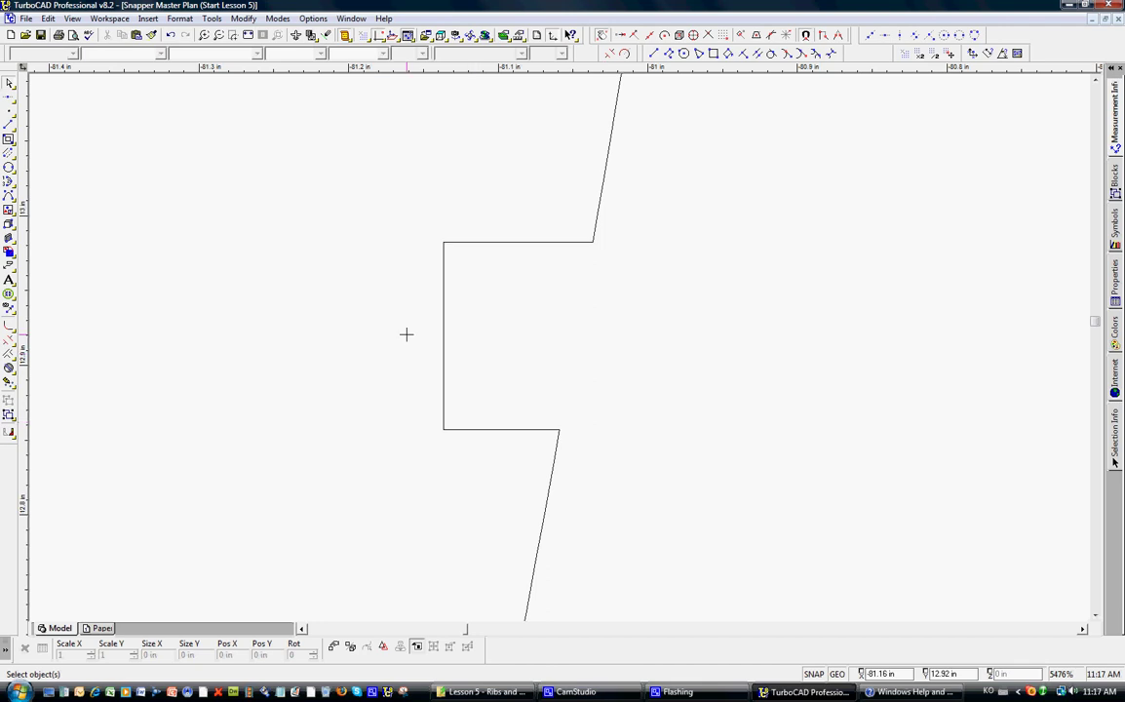
scroll(557, 347, "down", 2)
Step: Zoom out, pan, and zoom back to about 171% on the notched spar and airfoil
scroll(557, 347, "down", 2)
scroll(572, 301, "down", 1)
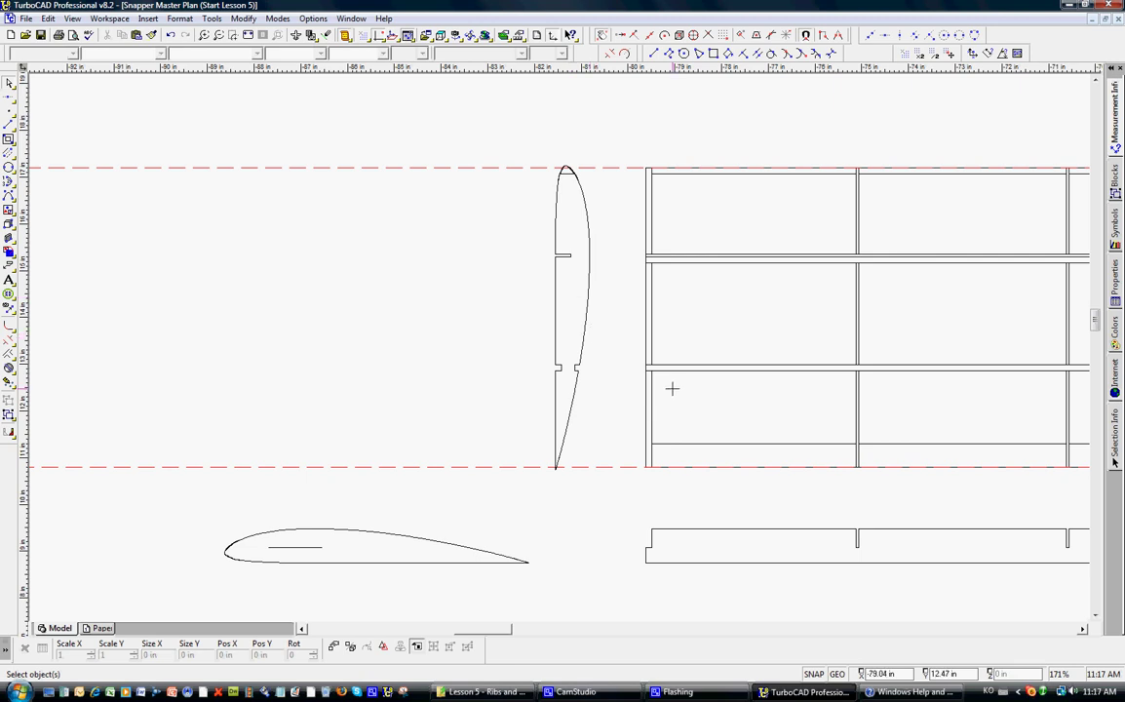
scroll(672, 389, "down", 1)
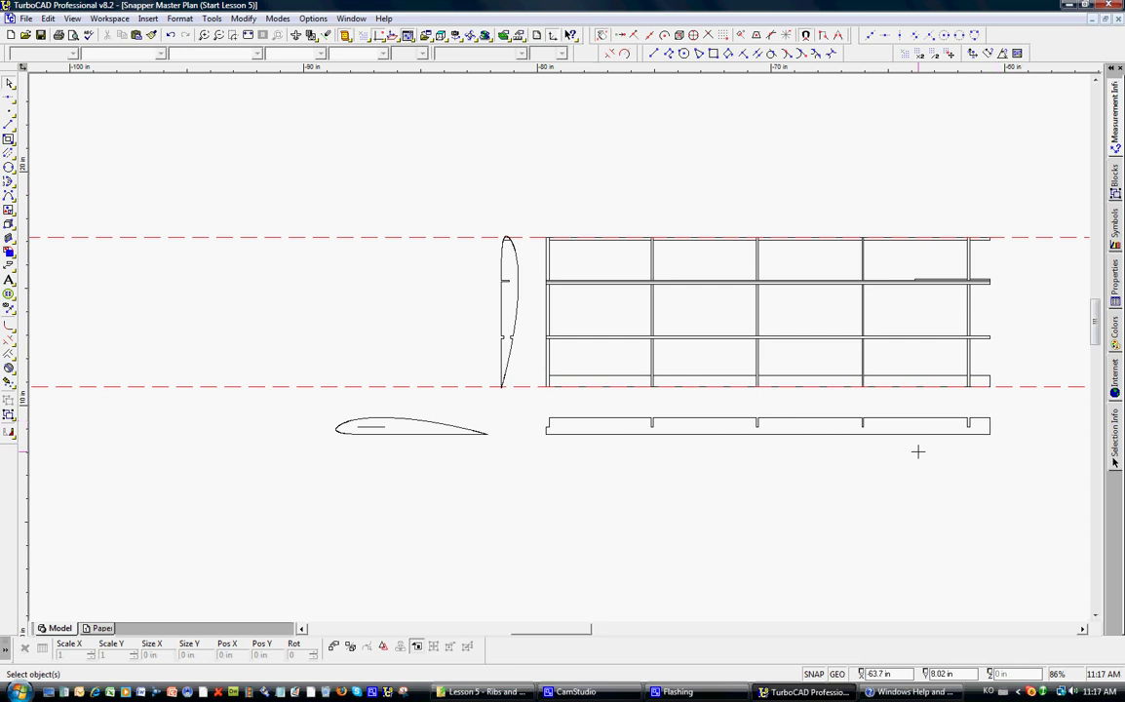
scroll(558, 347, "up", 1)
scroll(499, 310, "down", 1)
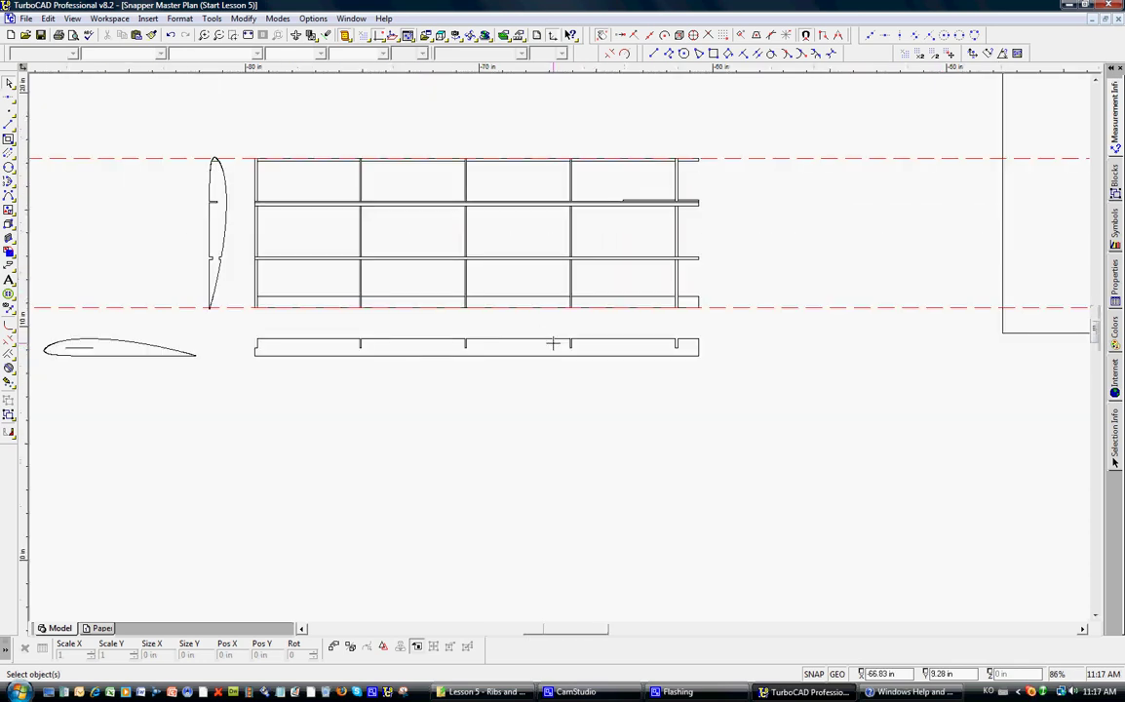
scroll(558, 347, "up", 1)
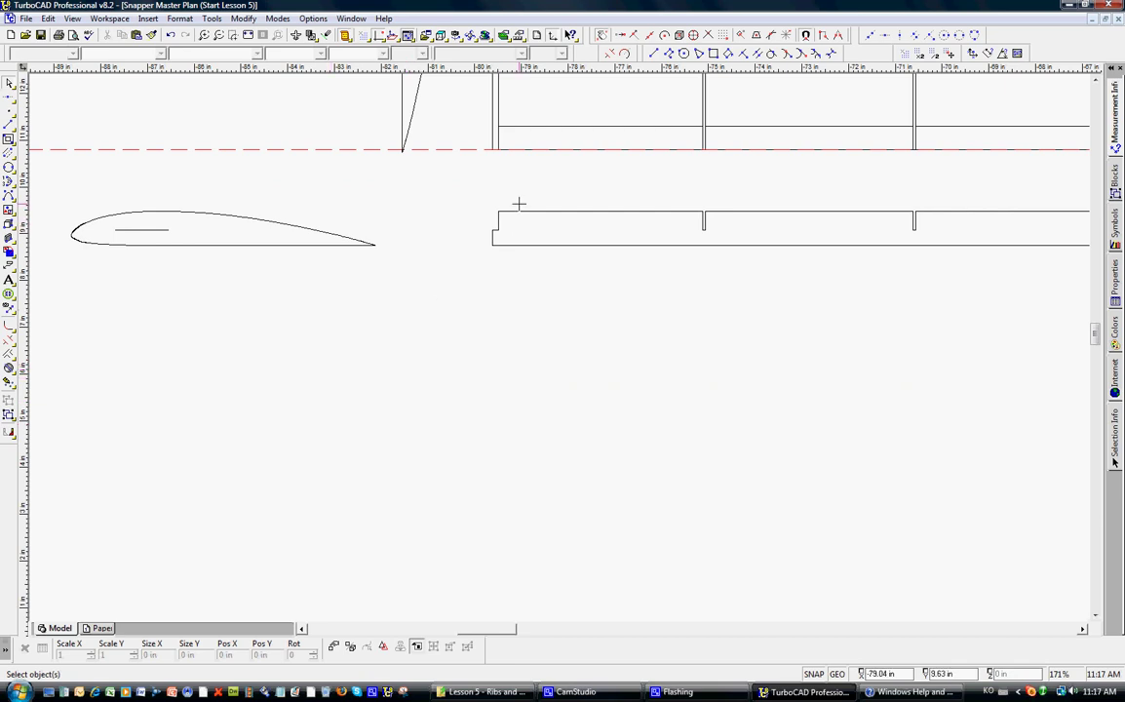
Step: Place two horizontal guide lines beneath the notched spar strip and flat airfoil profile
left_click(883, 36)
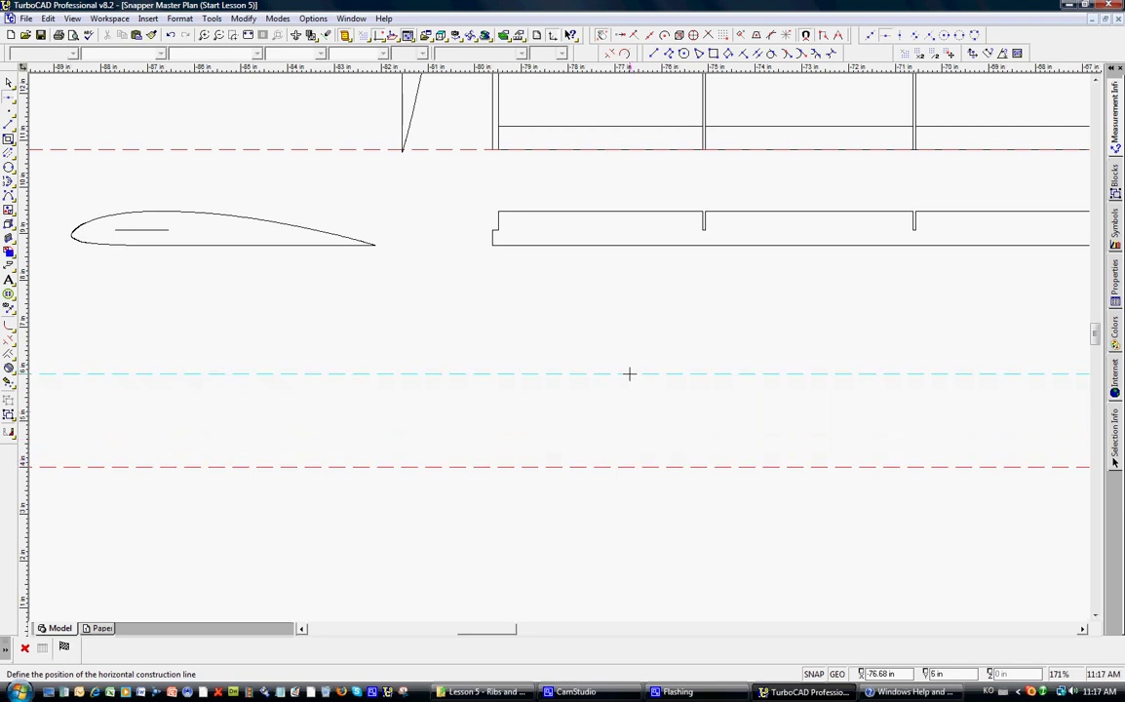
left_click(629, 373)
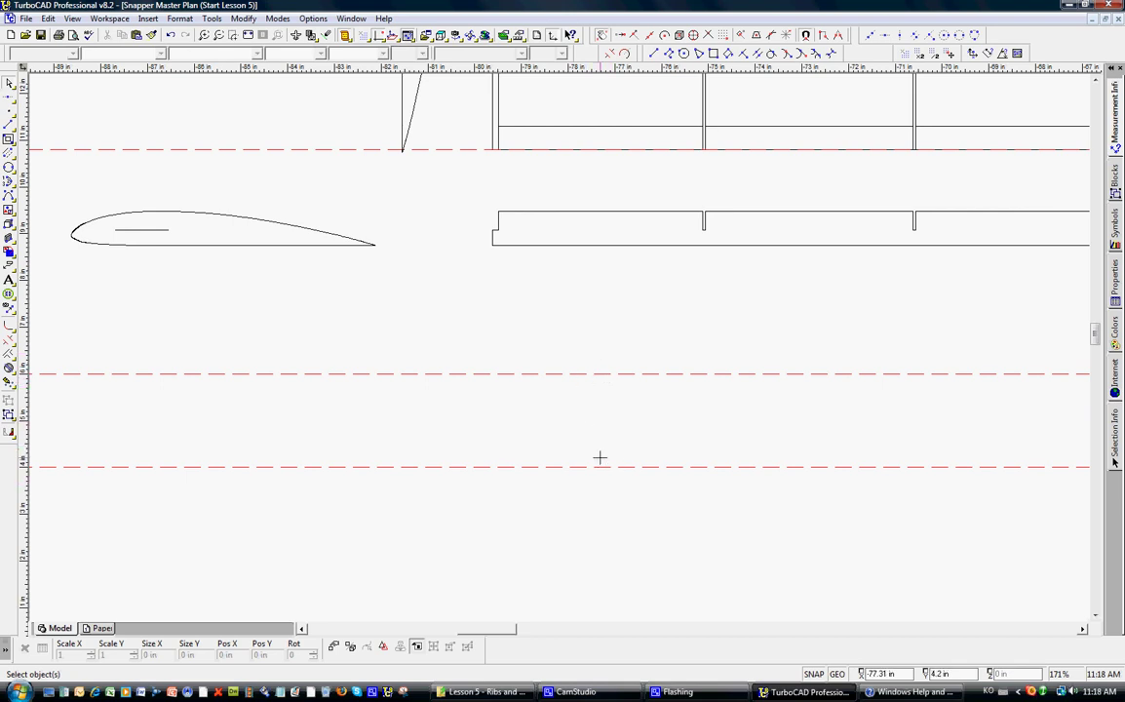
left_click_drag(470, 629, 495, 630)
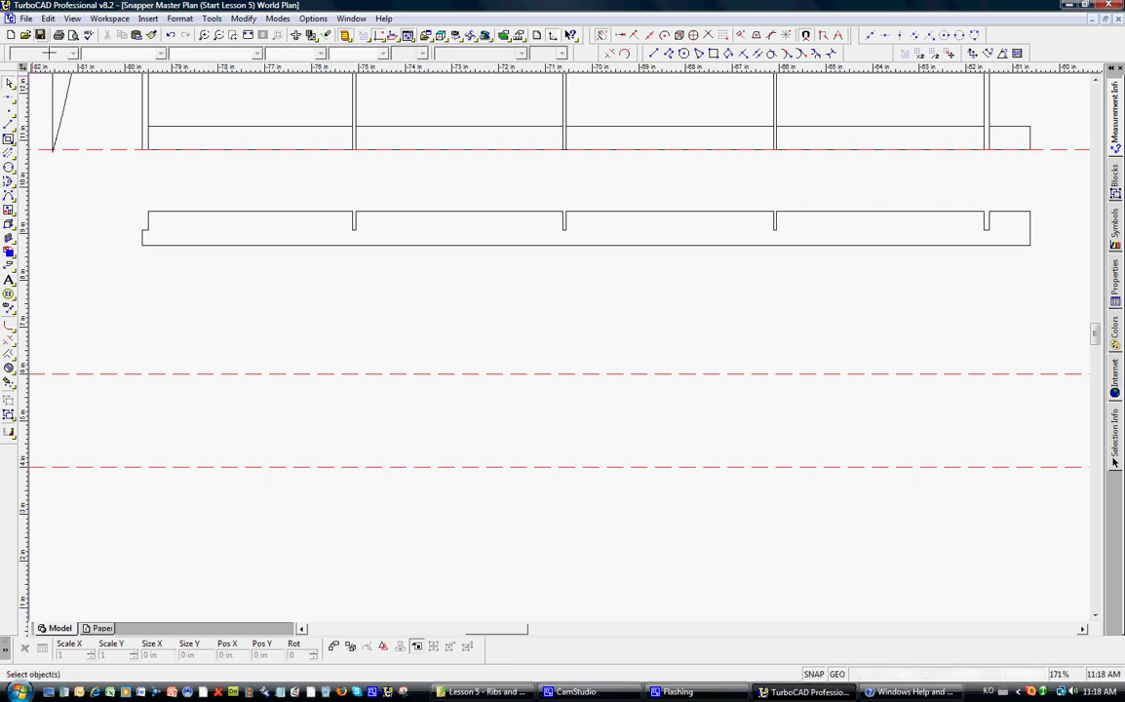
Step: Drop a copy of the notched spar onto the lowest construction line, where it ends up tilted to 357.5°
left_click_drag(99, 178, 1045, 261)
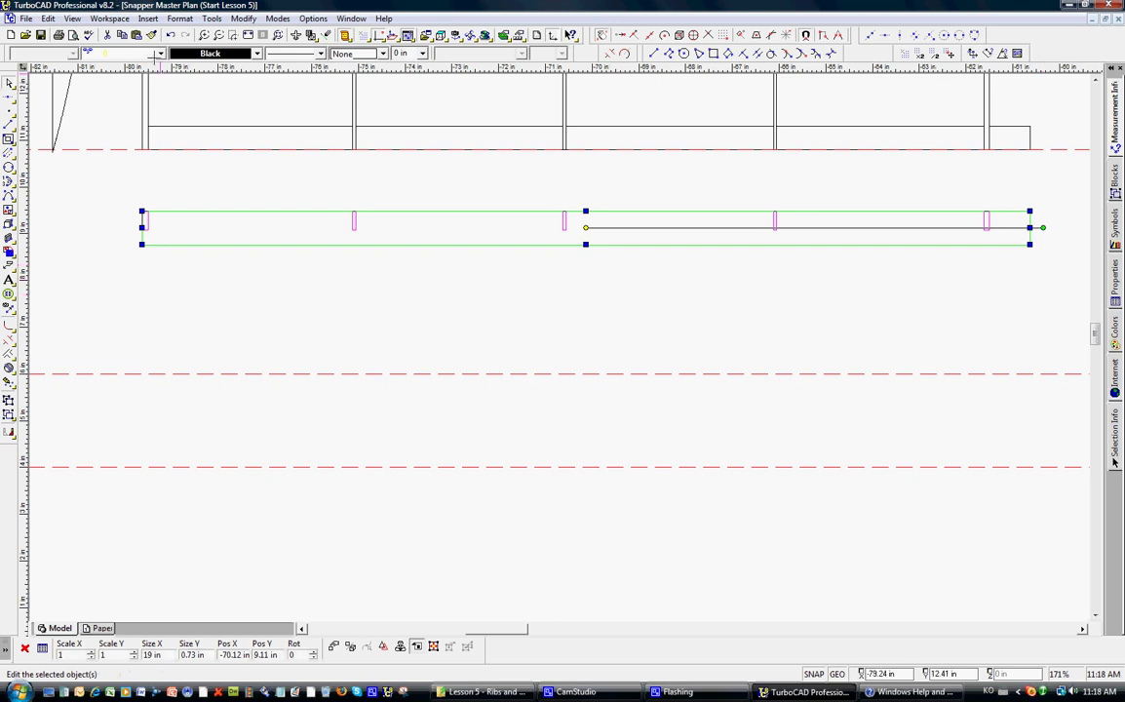
left_click(123, 35)
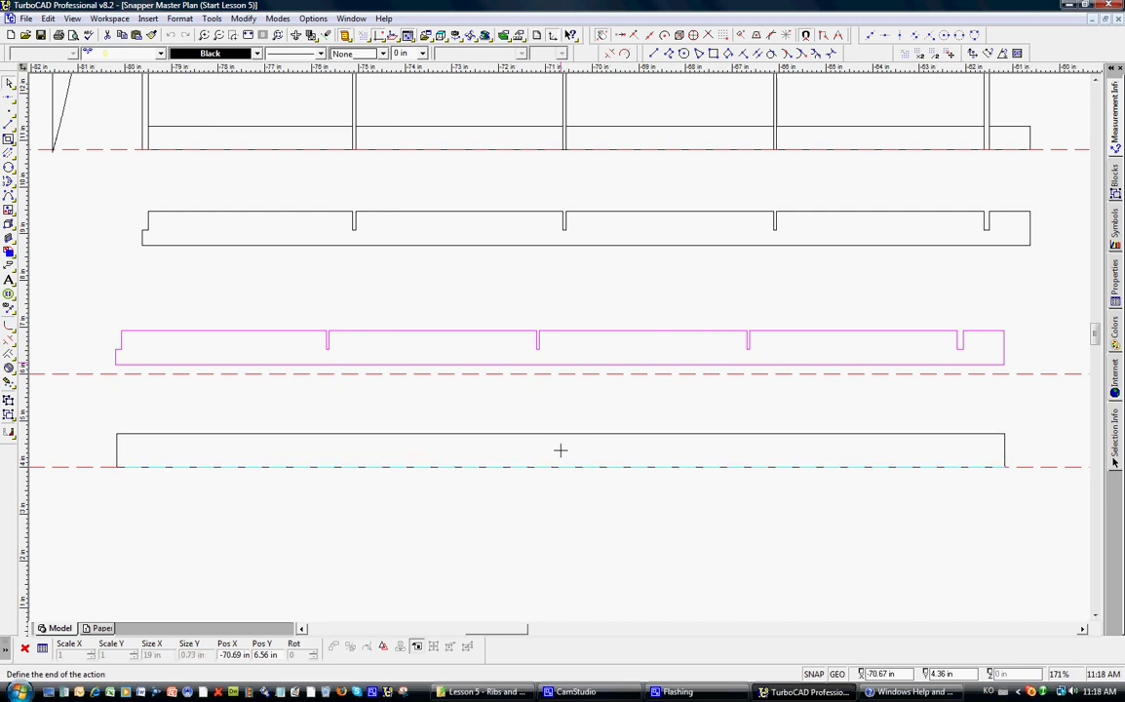
left_click(561, 450)
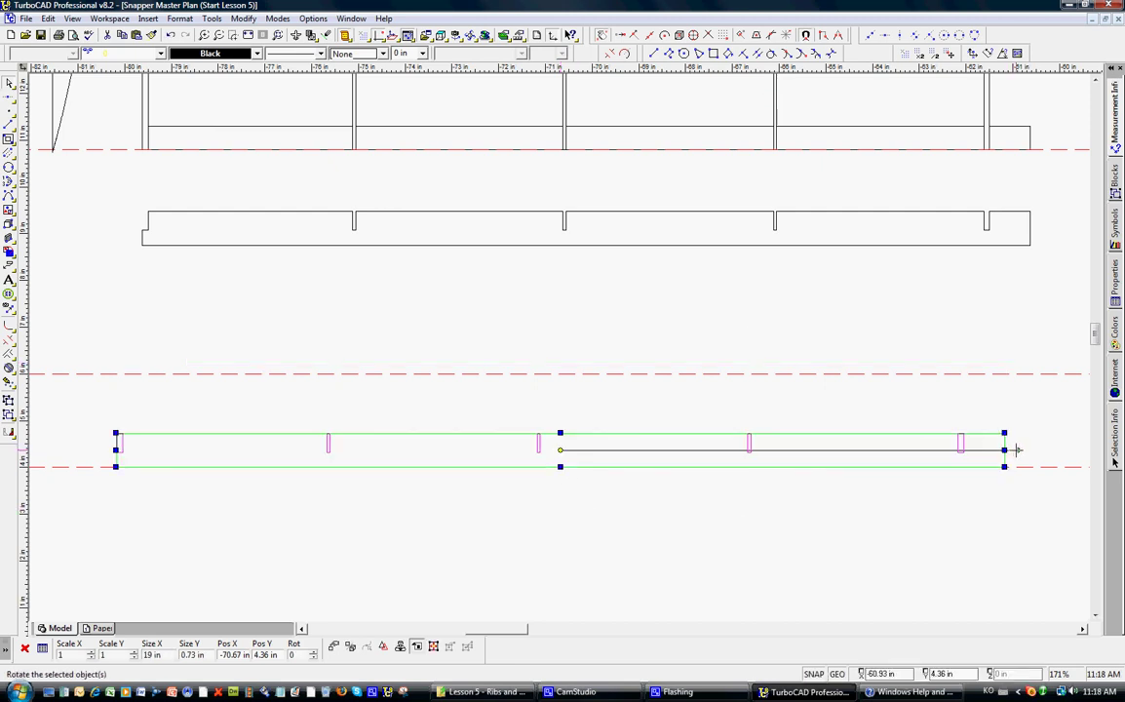
mouse_move(1018, 450)
left_mouse_down()
mouse_move(1017, 495)
mouse_move(1020, 450)
mouse_move(1018, 470)
left_mouse_up()
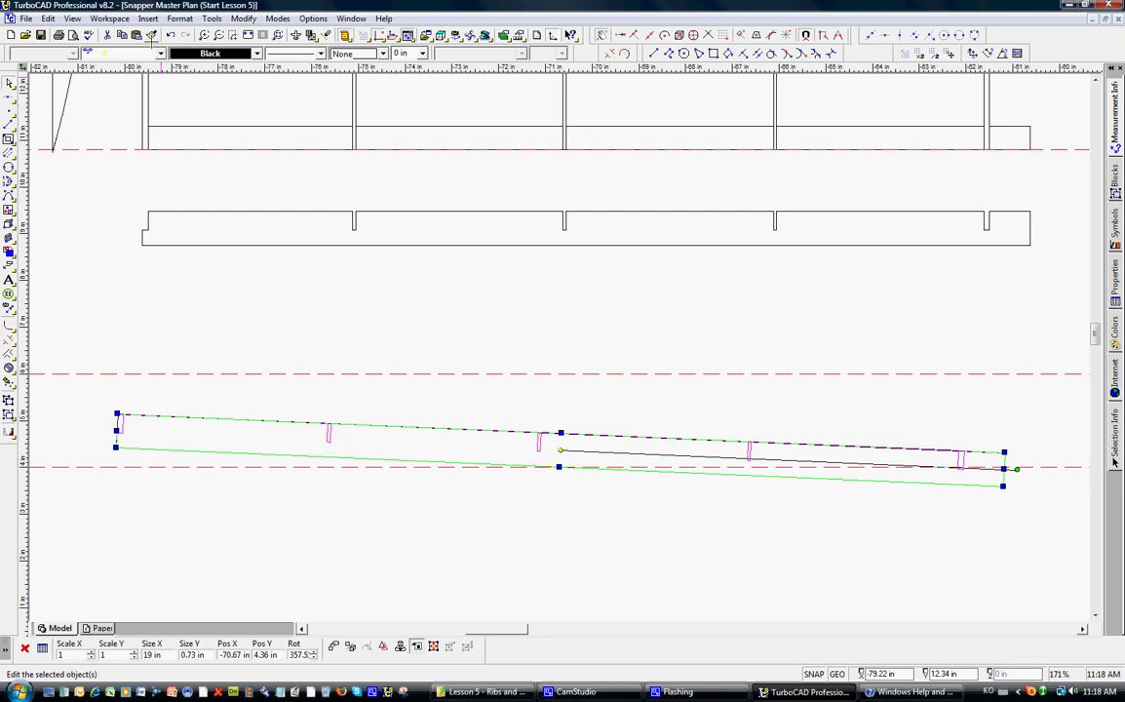
Step: Undo the copy's tilt and move its rotation reference point to the spar's lower right corner
left_click(170, 34)
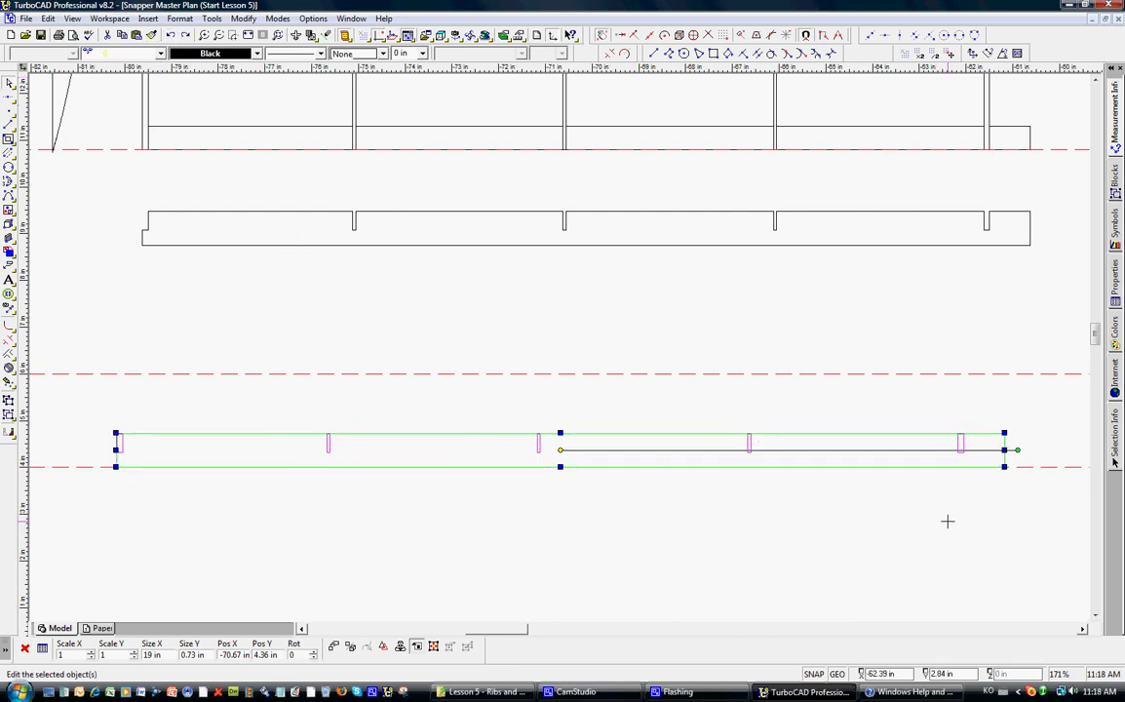
right_click(982, 456)
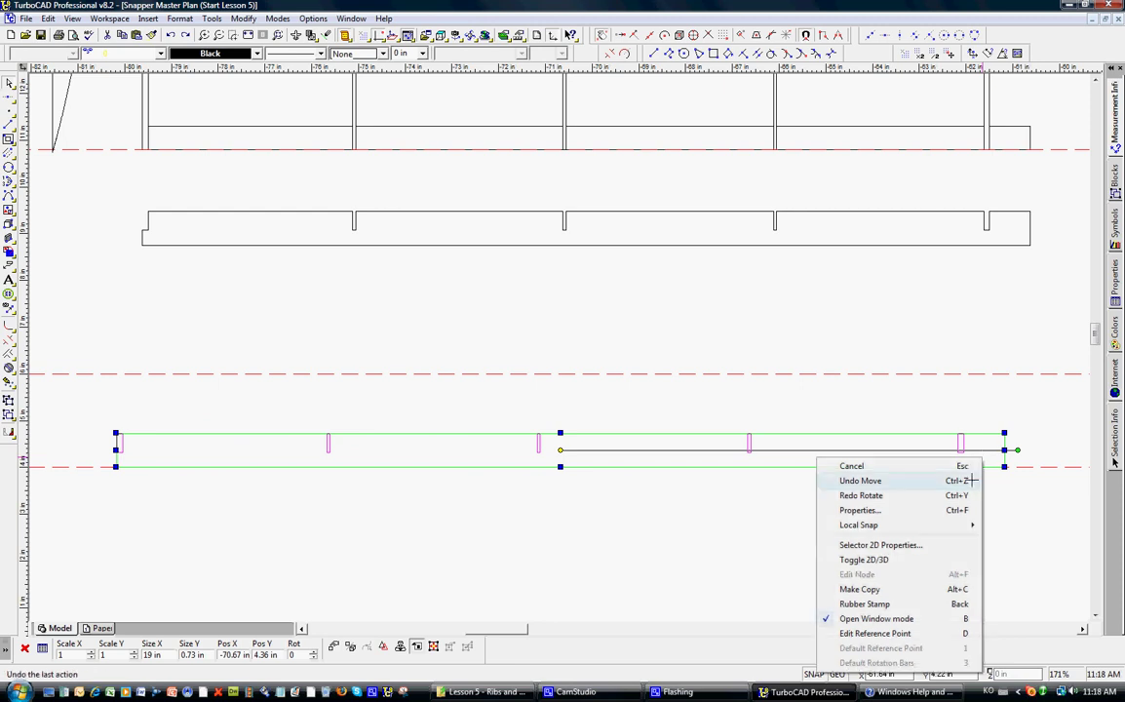
left_click(905, 634)
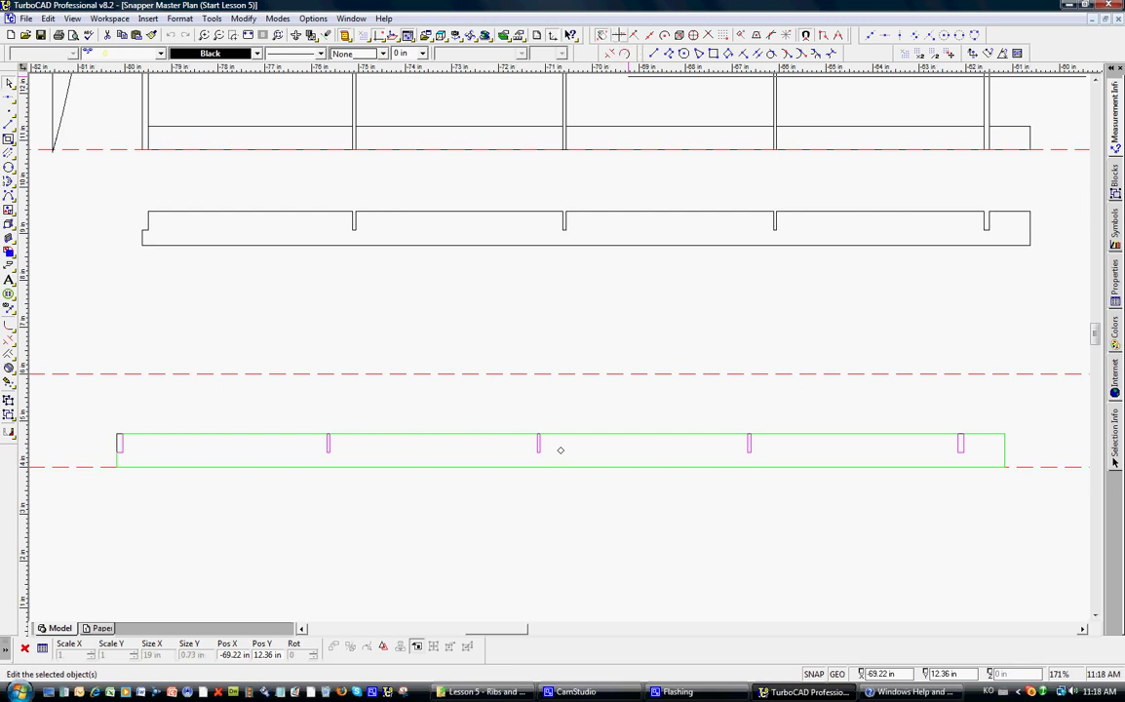
left_click(1005, 467)
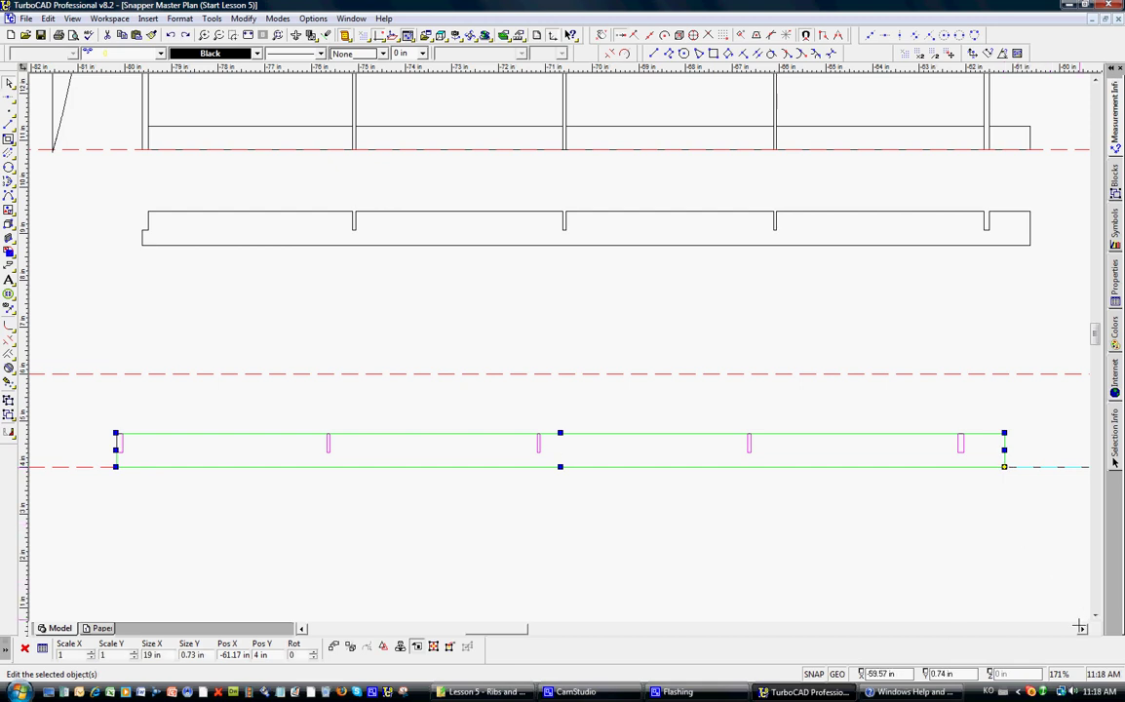
left_click_drag(511, 629, 519, 629)
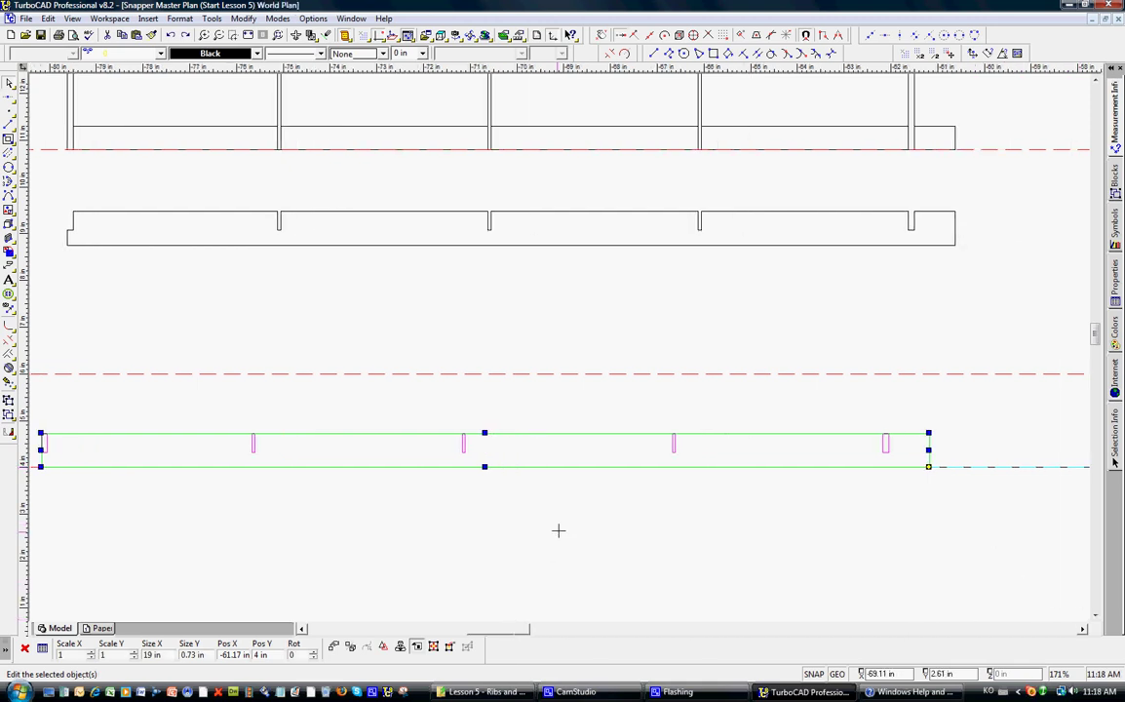
Step: Rotate the spar copy to 354° so its left end meets the upper construction line, then deselect it
scroll(557, 438, "down", 2)
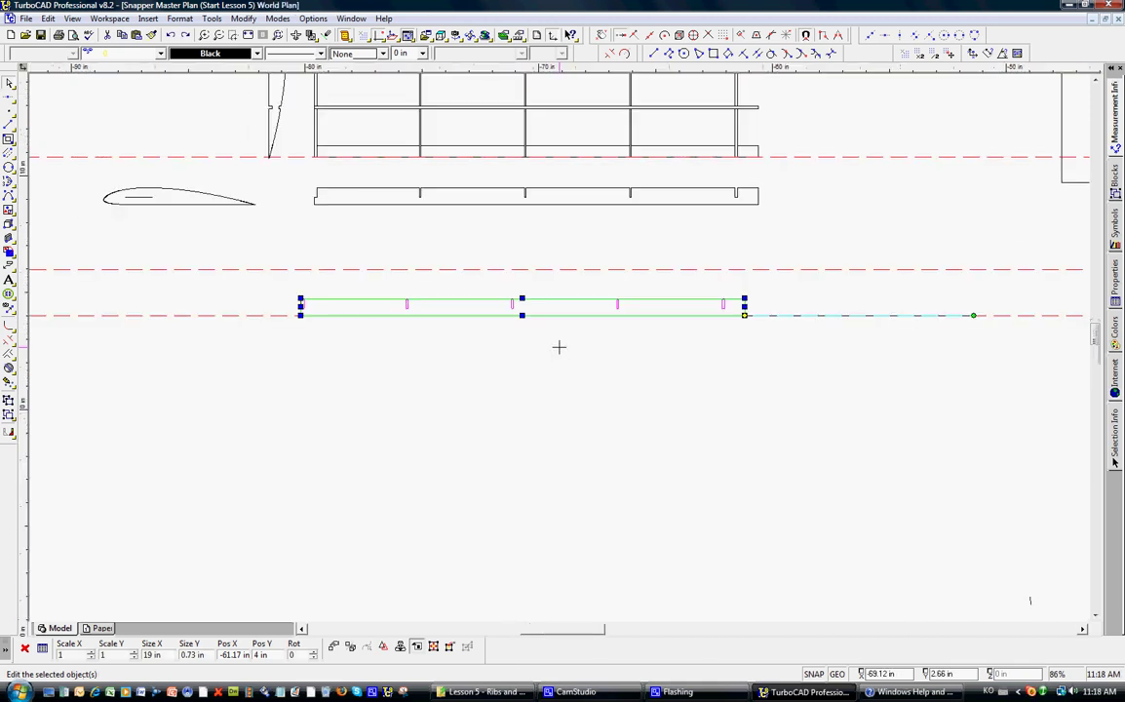
left_click(973, 315)
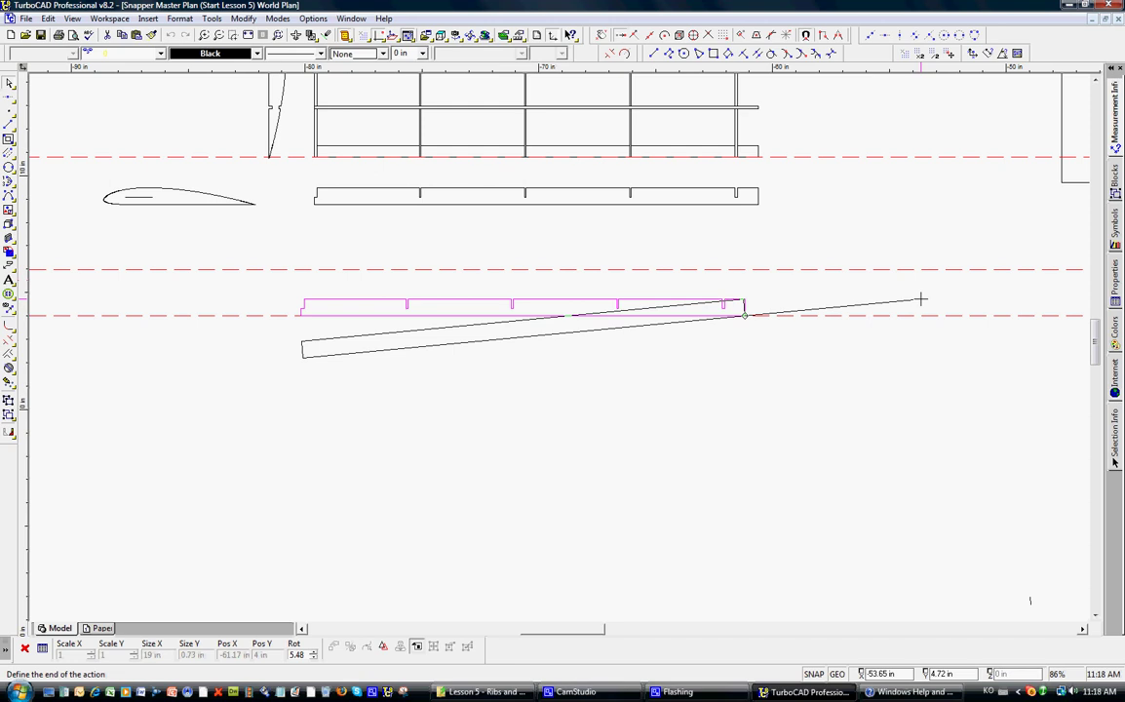
key("Escape")
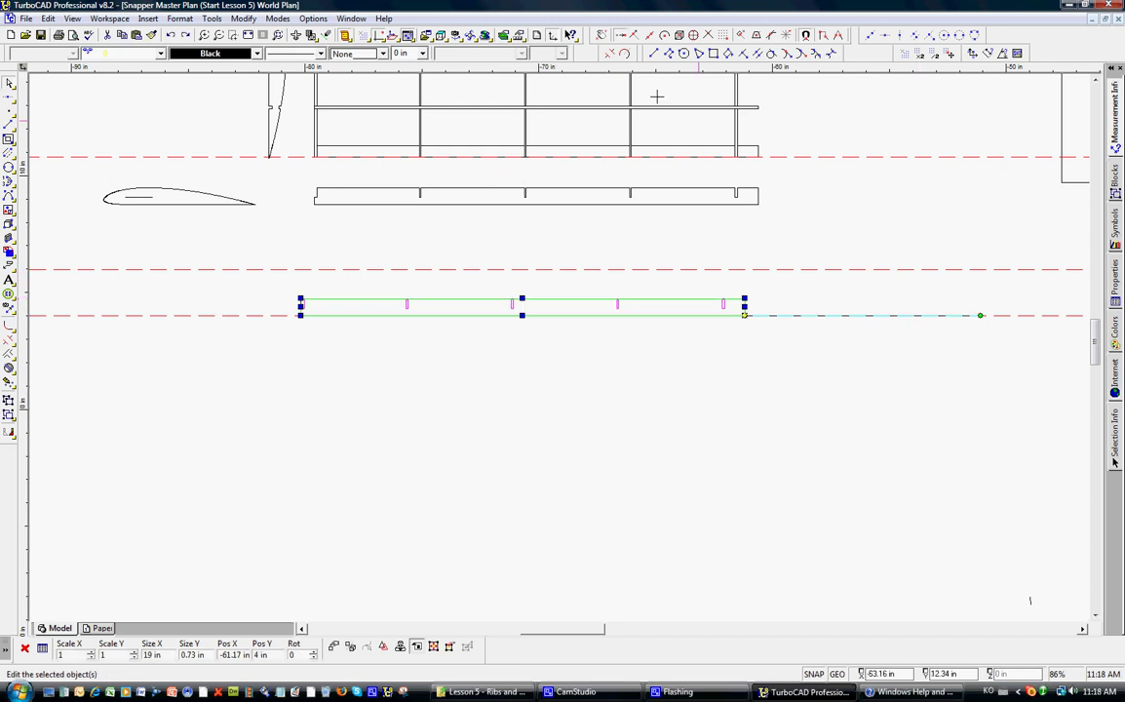
left_click(978, 314)
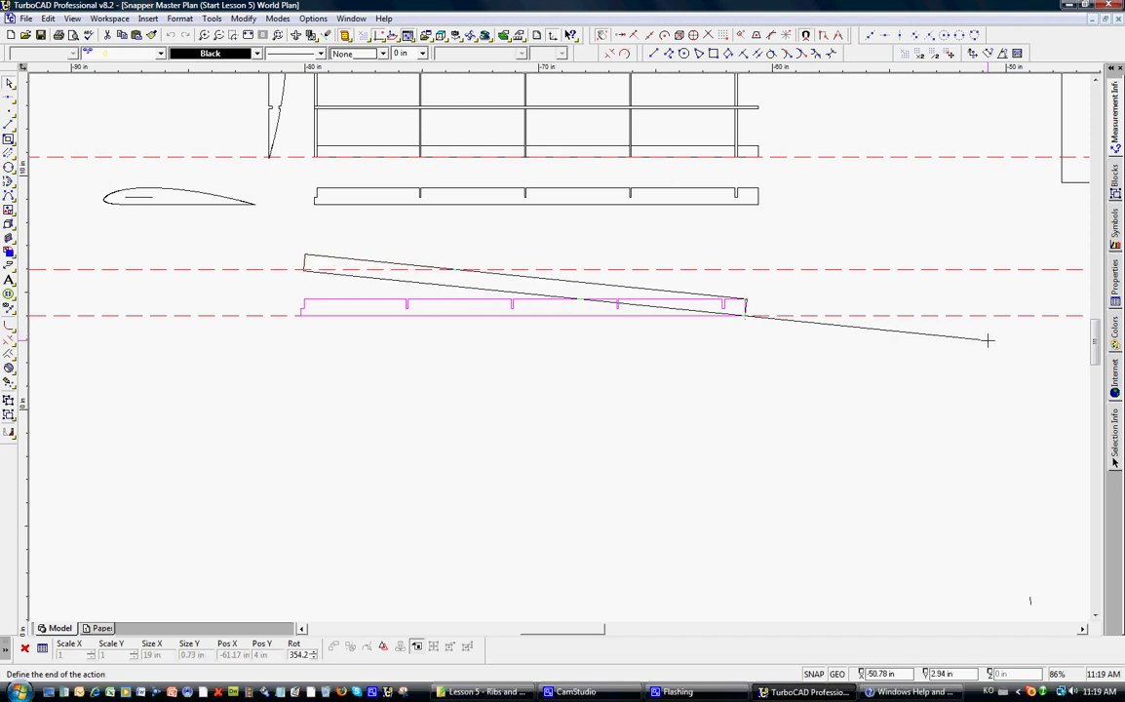
left_click(988, 340)
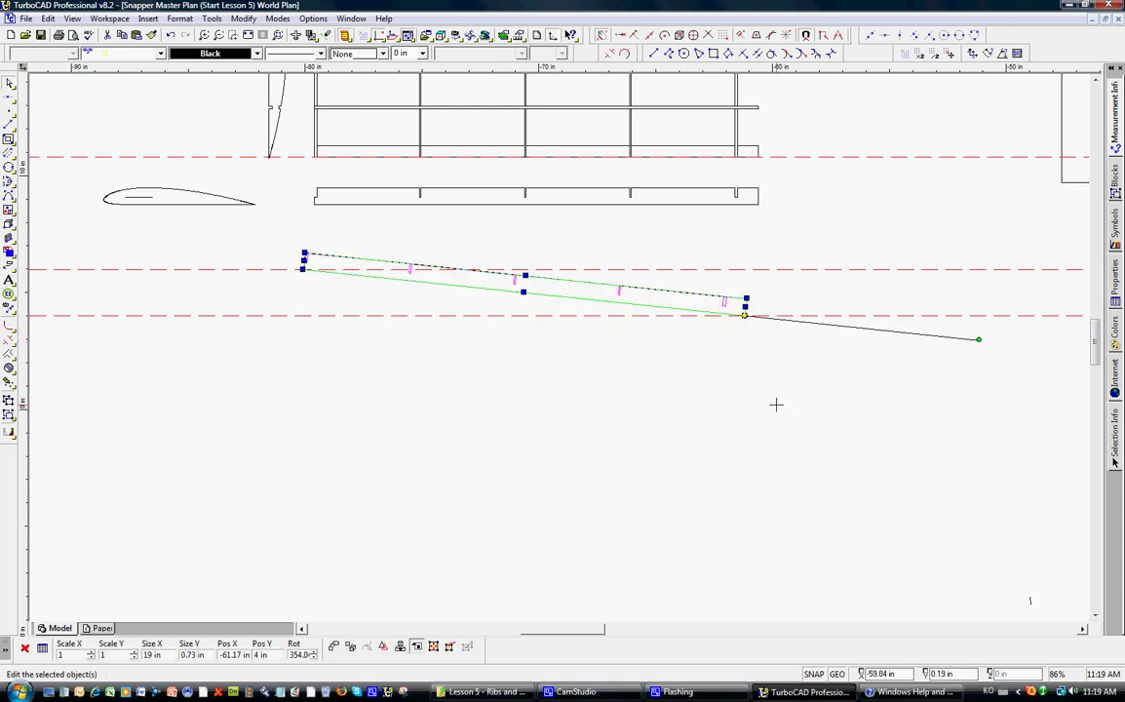
key("Escape")
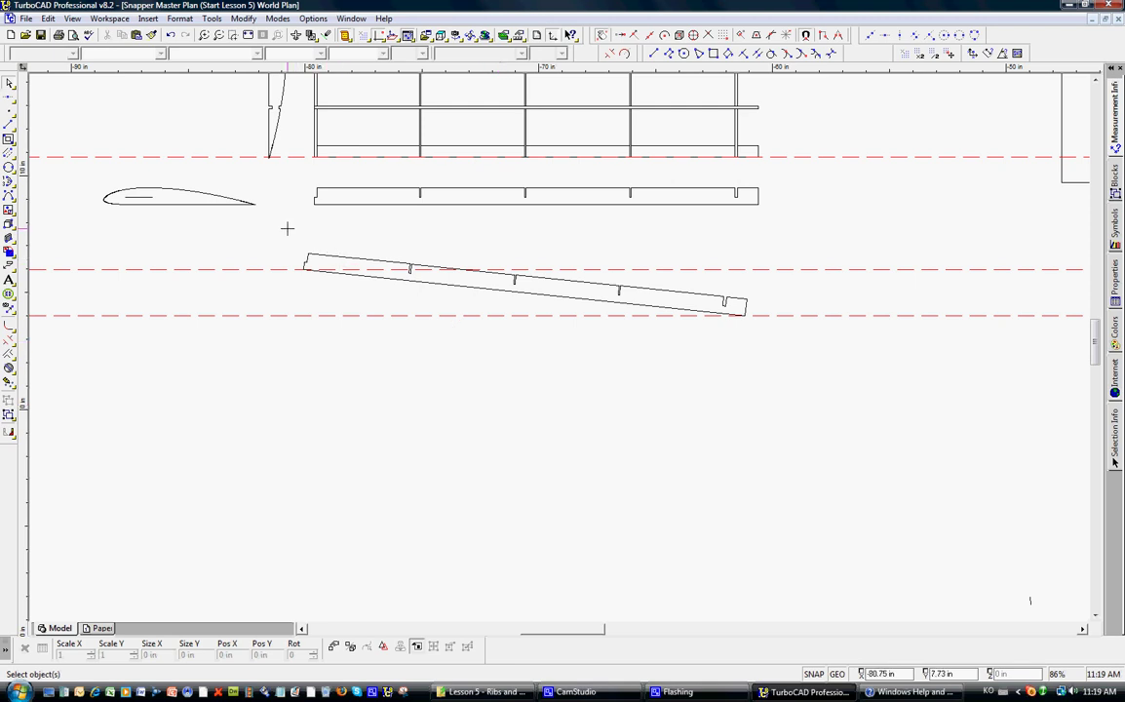
Step: Draw a 90° vertical line from the tilted spar's lower right corner to above its top edge
left_click(217, 36)
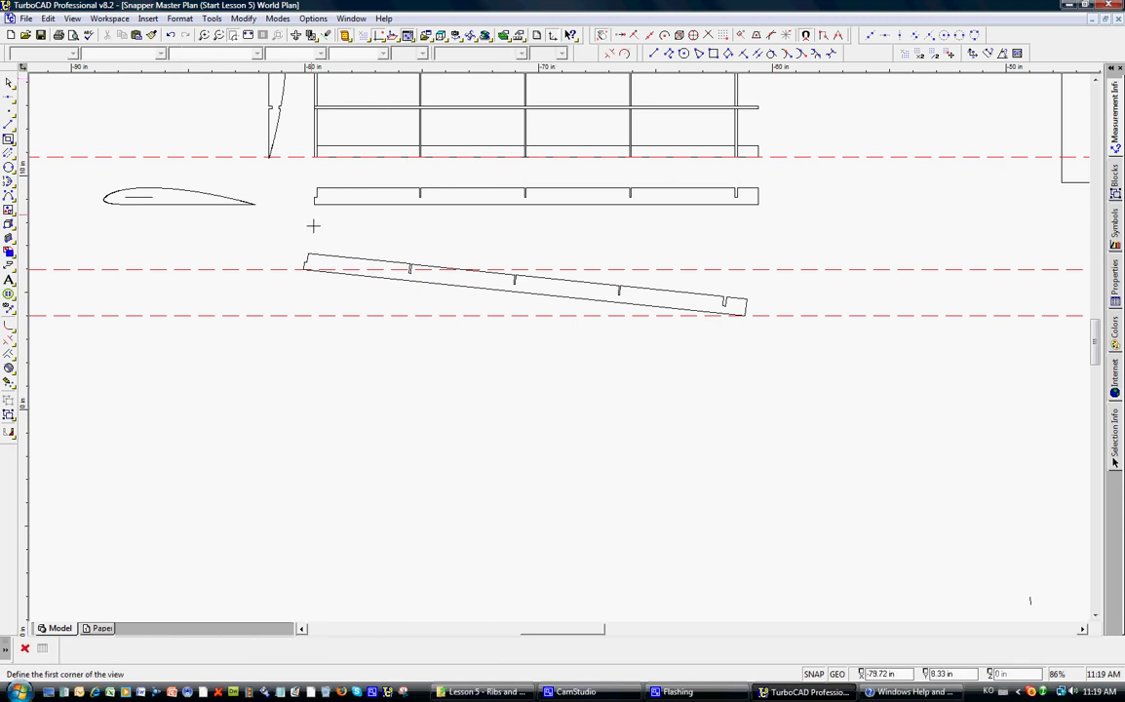
left_click(274, 230)
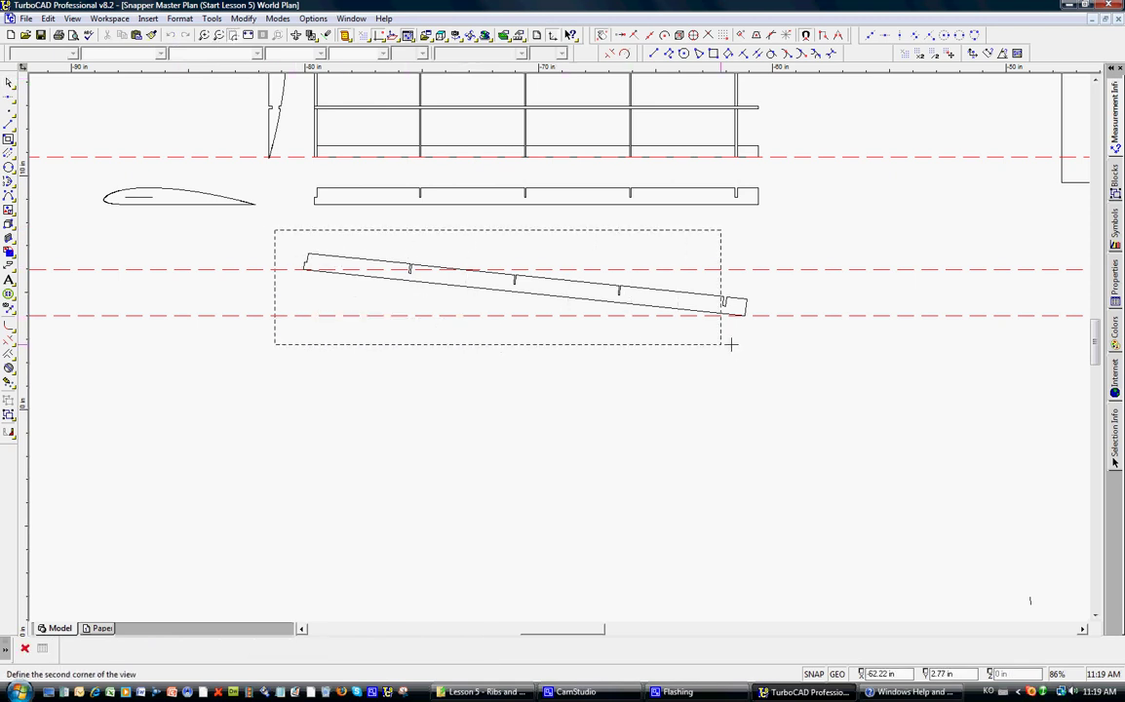
left_click(779, 346)
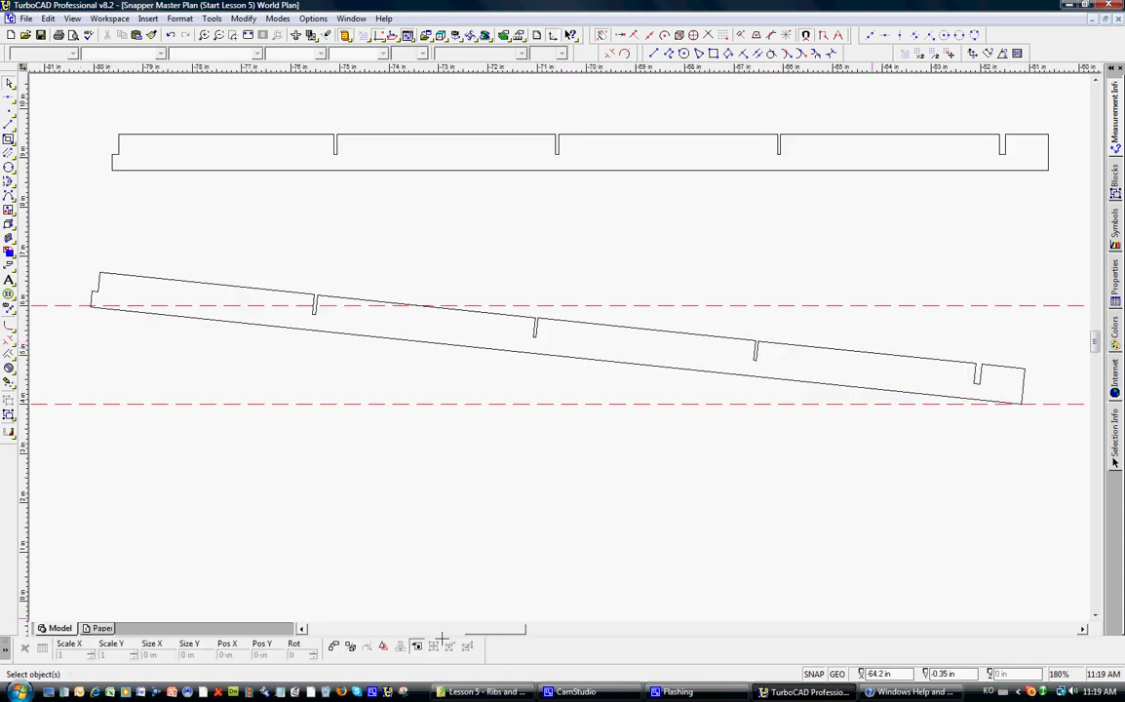
left_click_drag(486, 627, 502, 625)
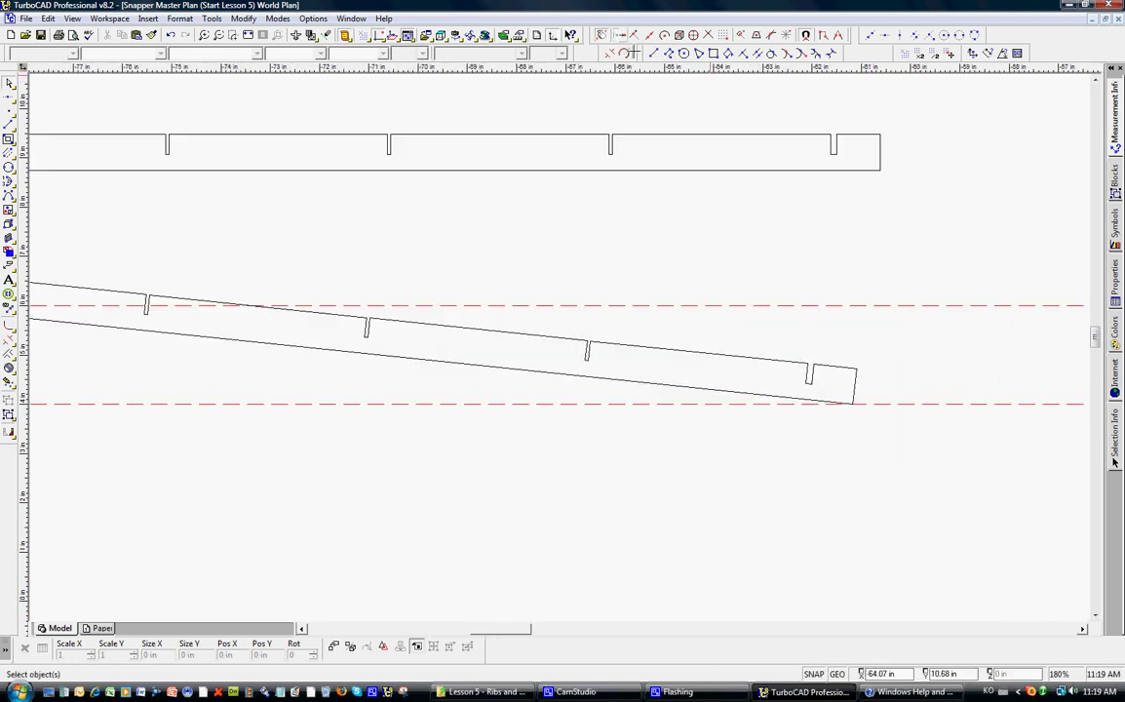
left_click(592, 54)
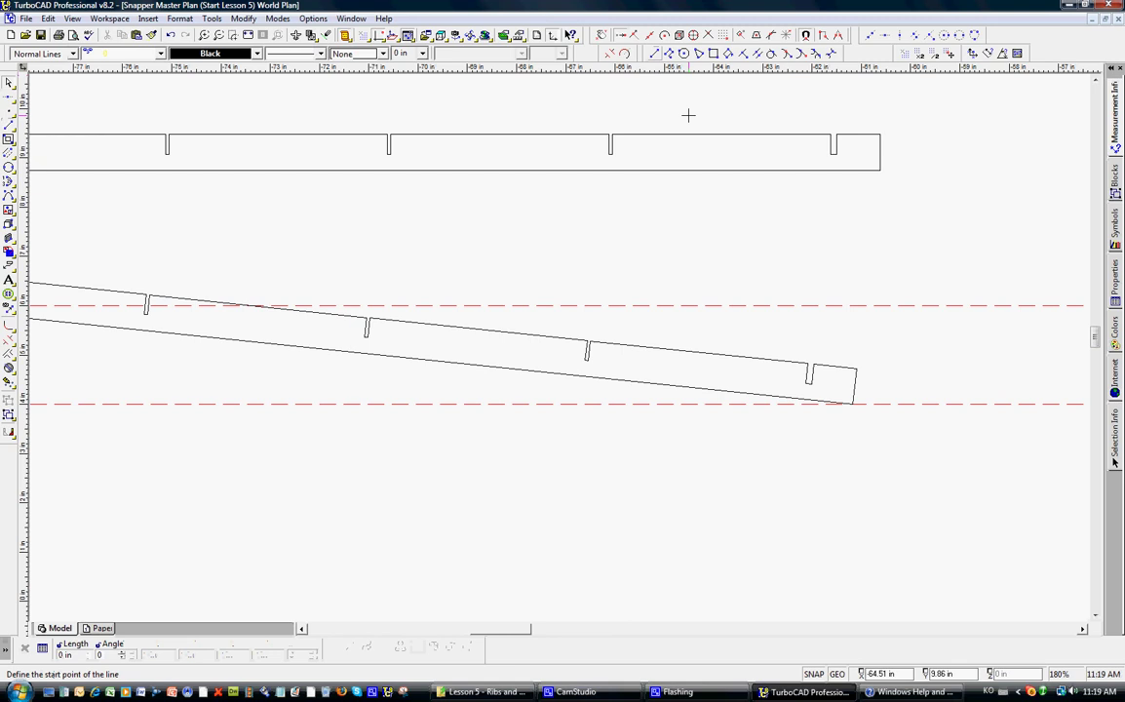
left_click(852, 402)
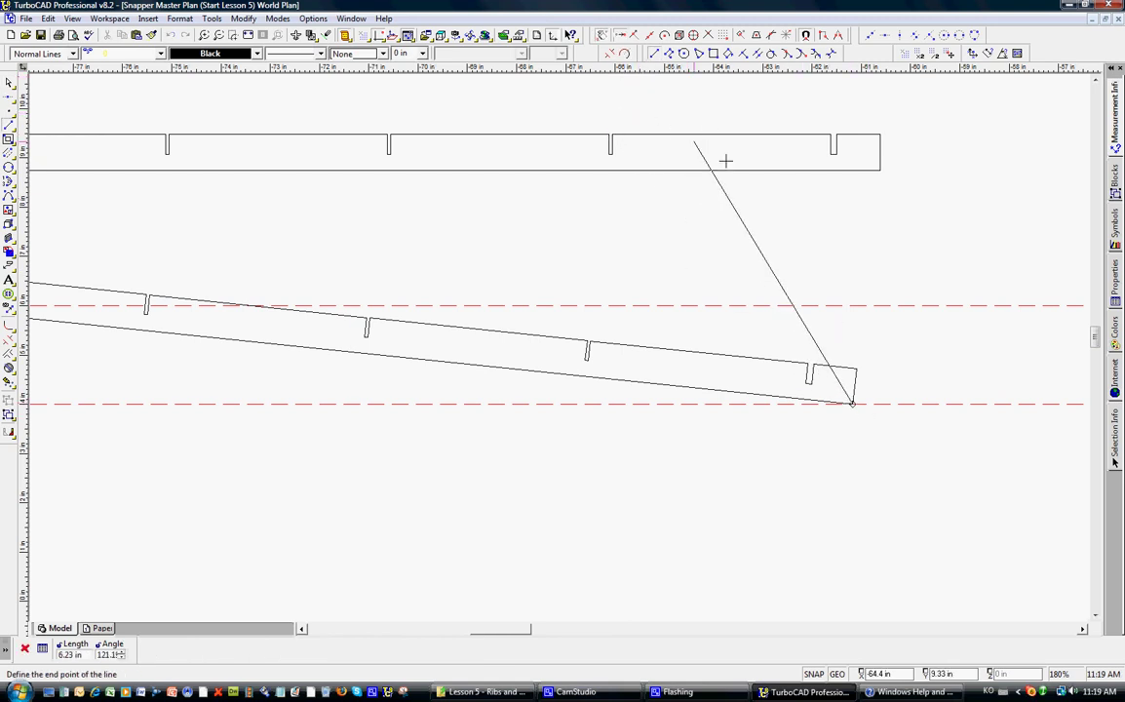
left_click(844, 290)
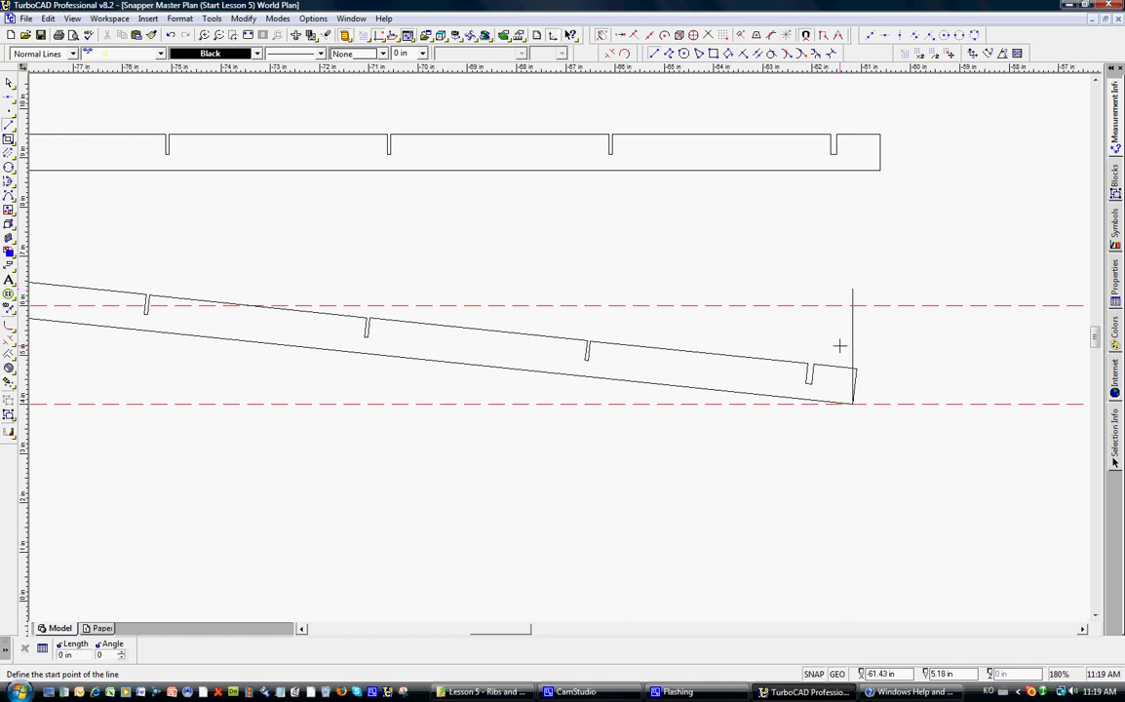
left_click(10, 82)
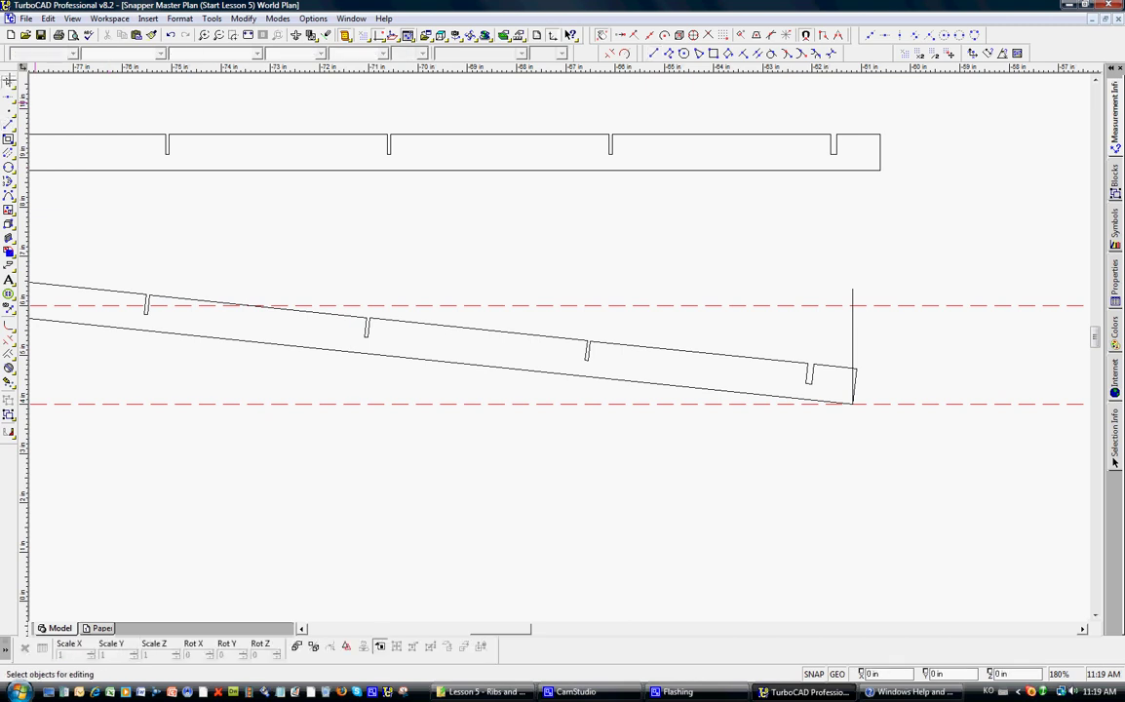
scroll(553, 345, "up", 1)
scroll(555, 340, "up", 1)
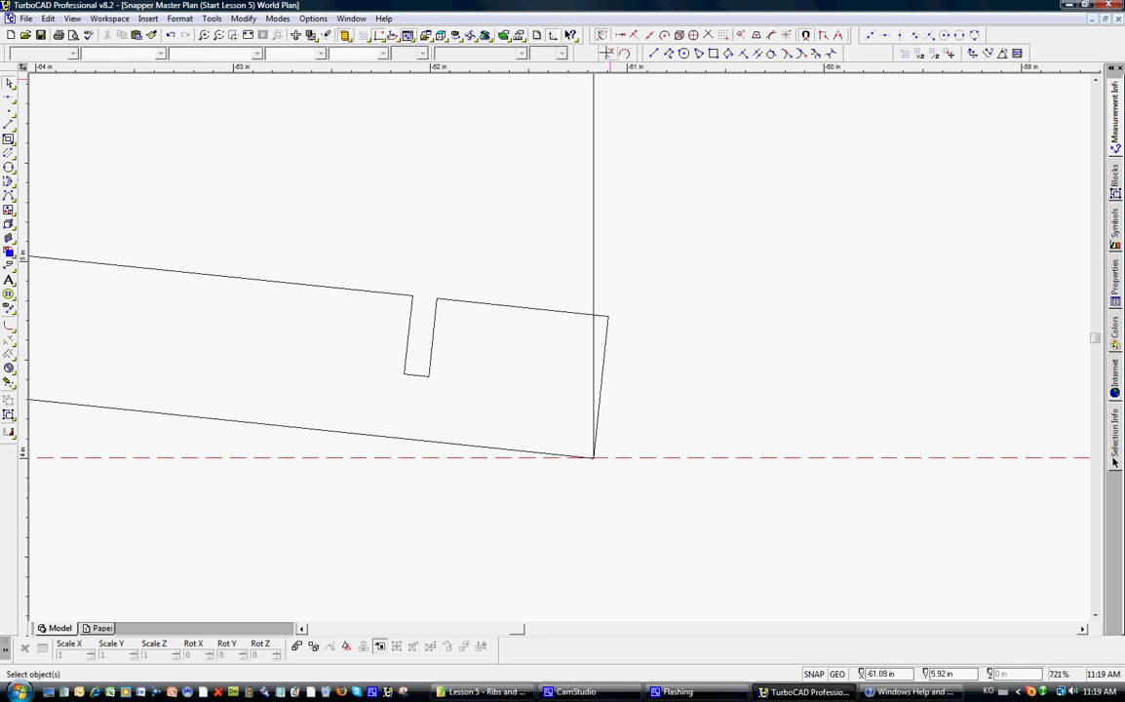
Step: Trim the new vertical line back to the spar's top edge
left_click(609, 52)
left_click(593, 293)
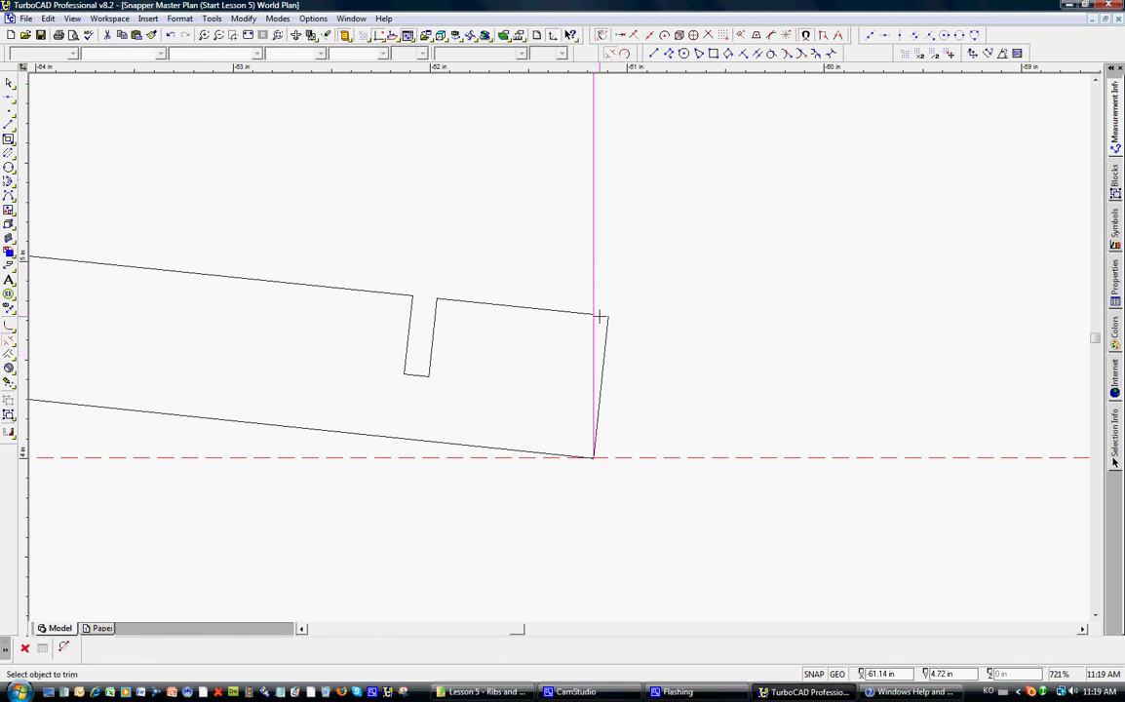
left_click(598, 315)
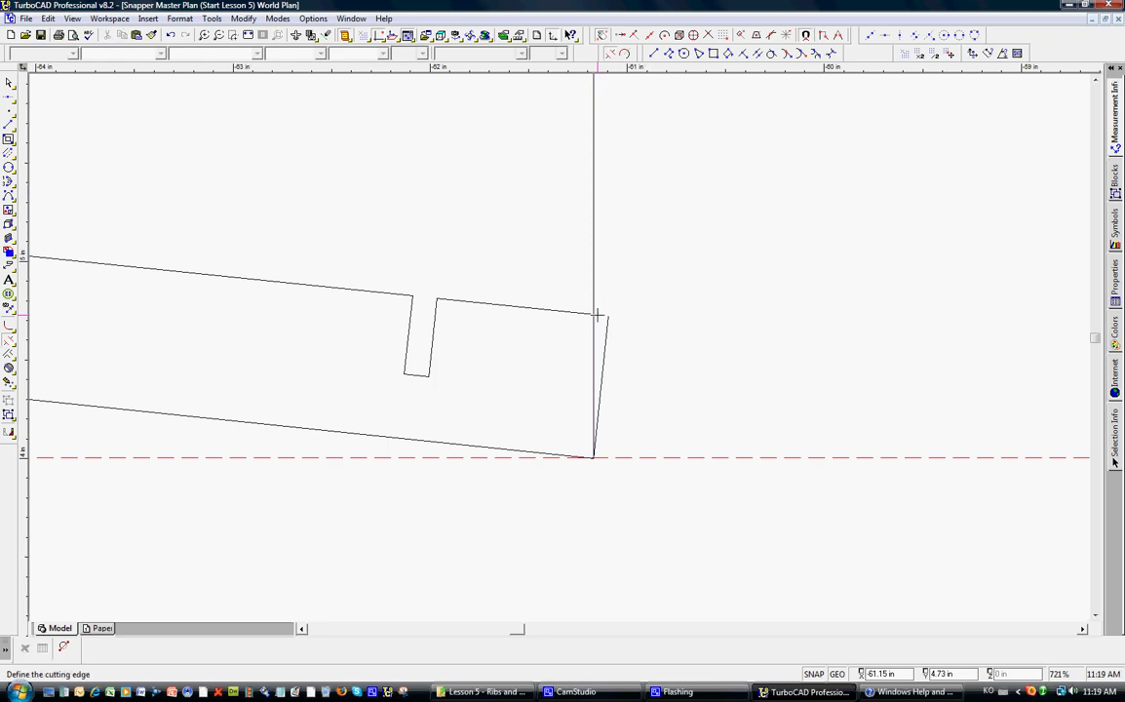
left_click(588, 310)
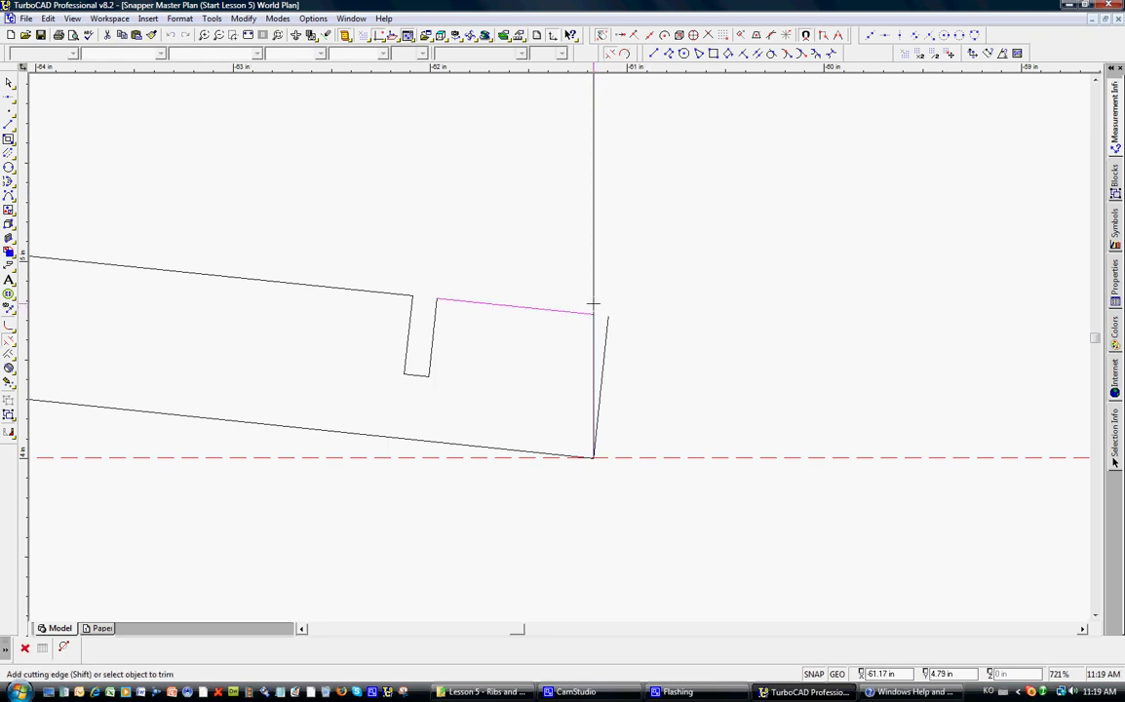
left_click(593, 305)
key("Escape")
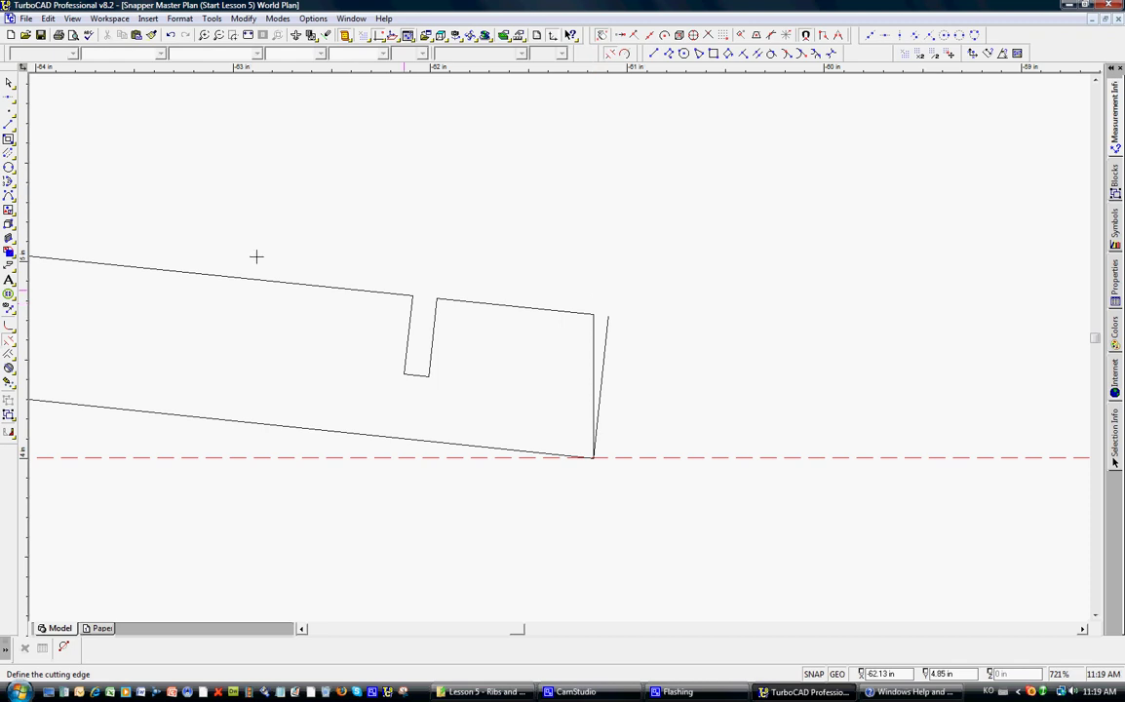
Step: Remove the old slanted root end line of the spar
left_click(9, 82)
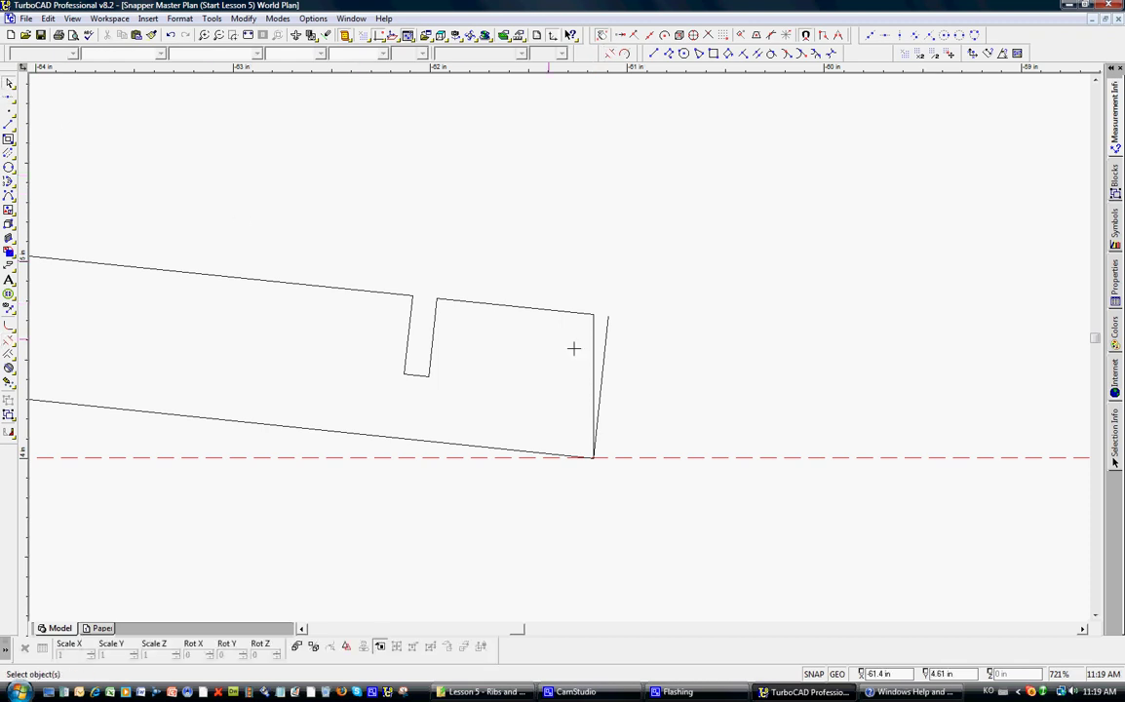
left_click(604, 336)
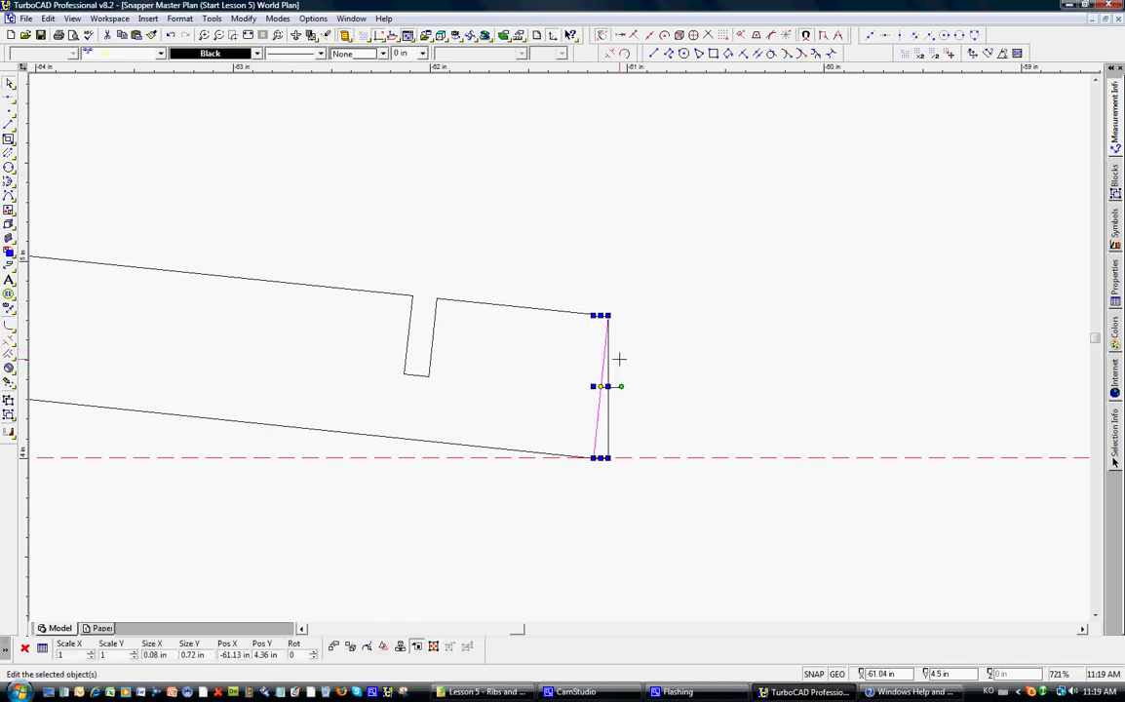
key("Escape")
Step: Window-select the entire sloped spar, from its tip to its squared vertical root
scroll(606, 349, "down", 4)
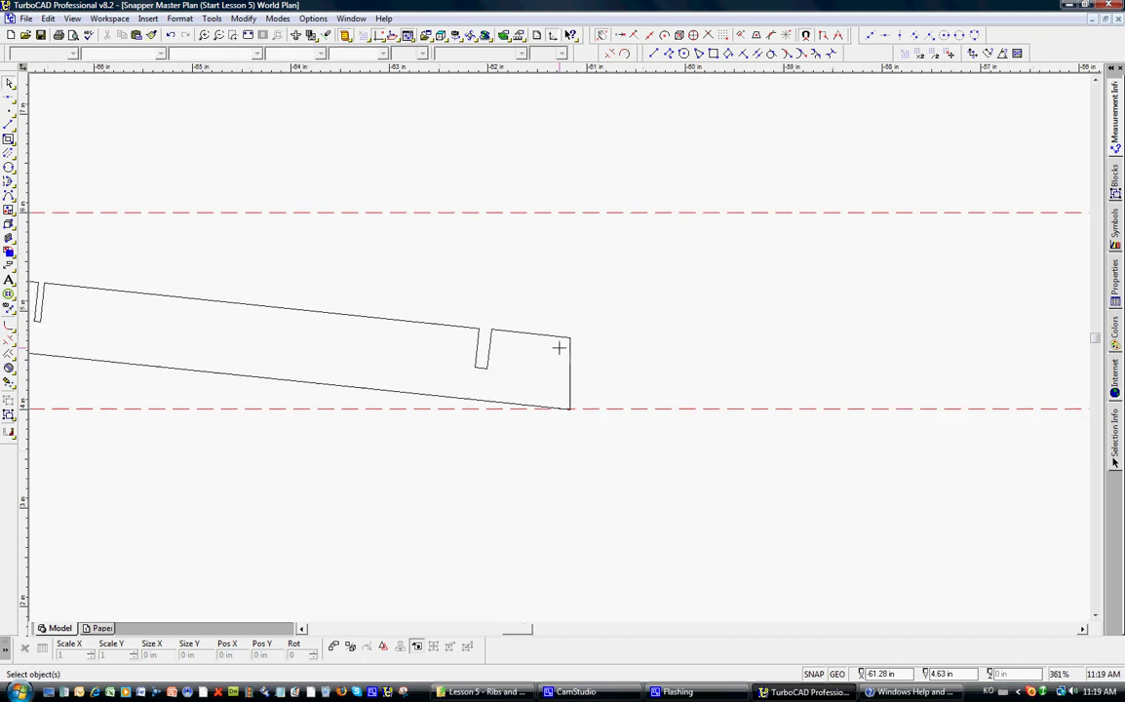
scroll(536, 342, "down", 2)
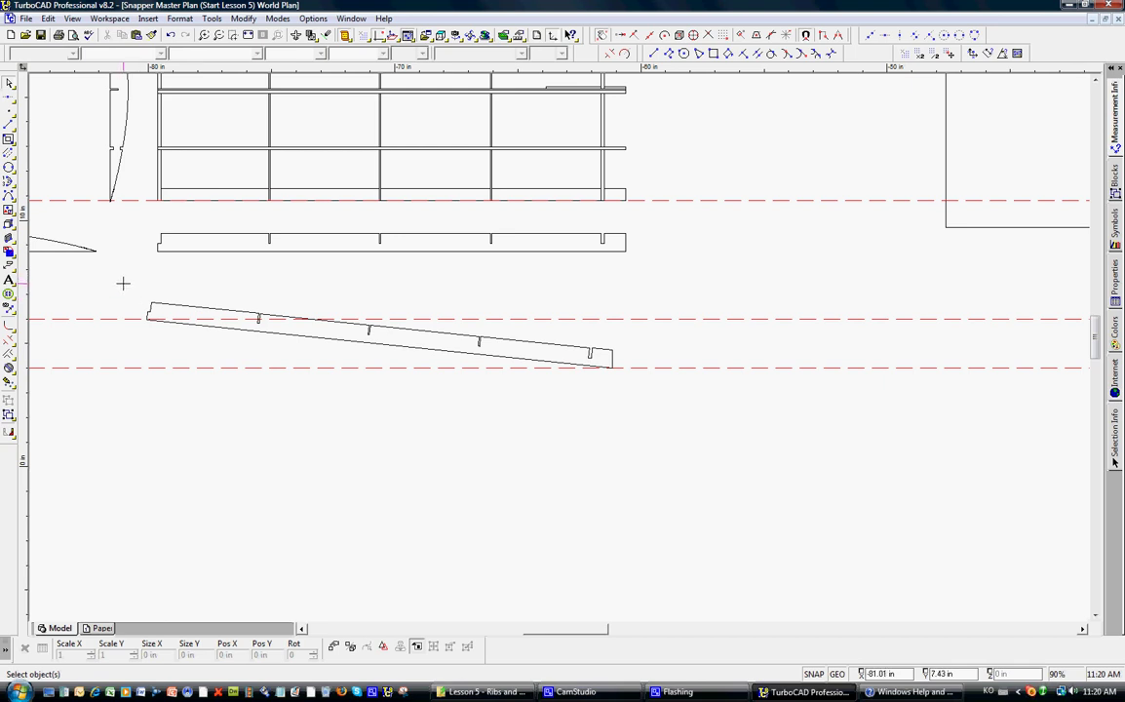
left_click_drag(122, 283, 654, 400)
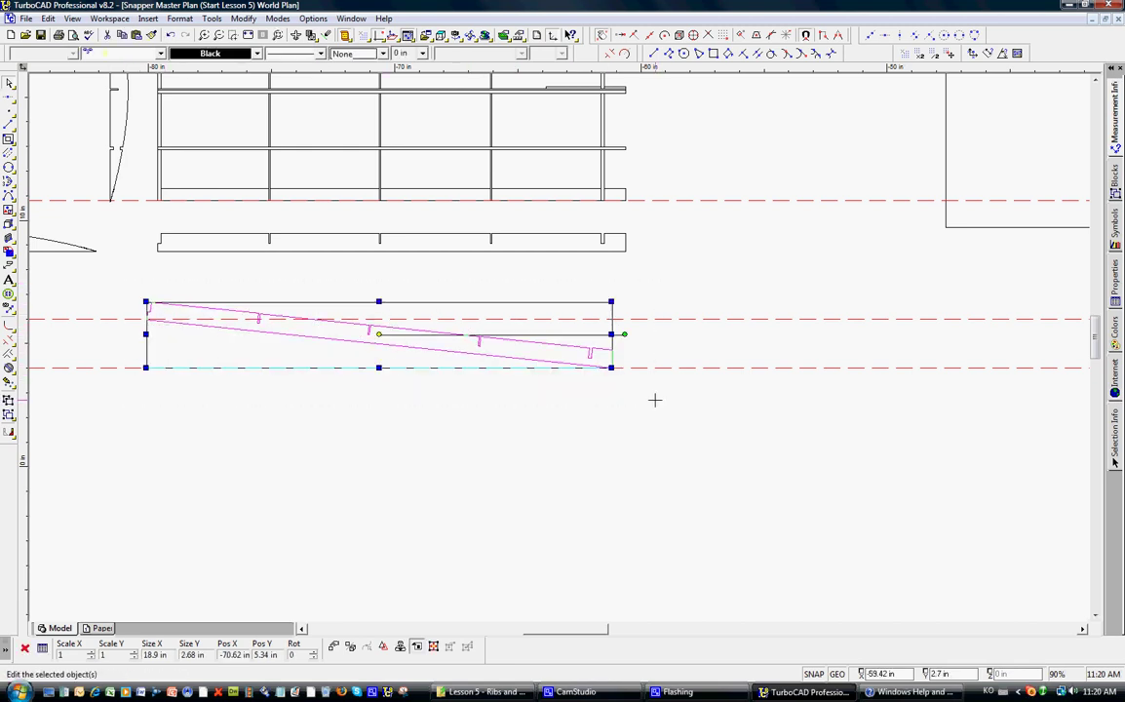
scroll(553, 340, "up", 1)
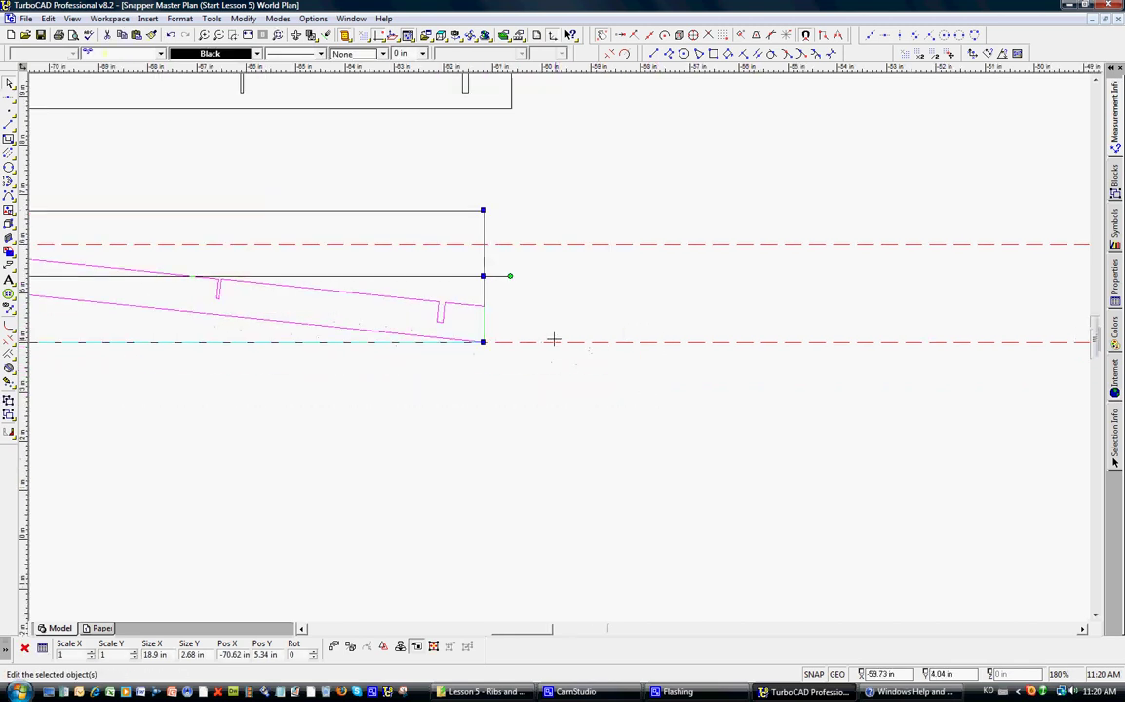
scroll(526, 327, "down", 1)
scroll(520, 322, "up", 1)
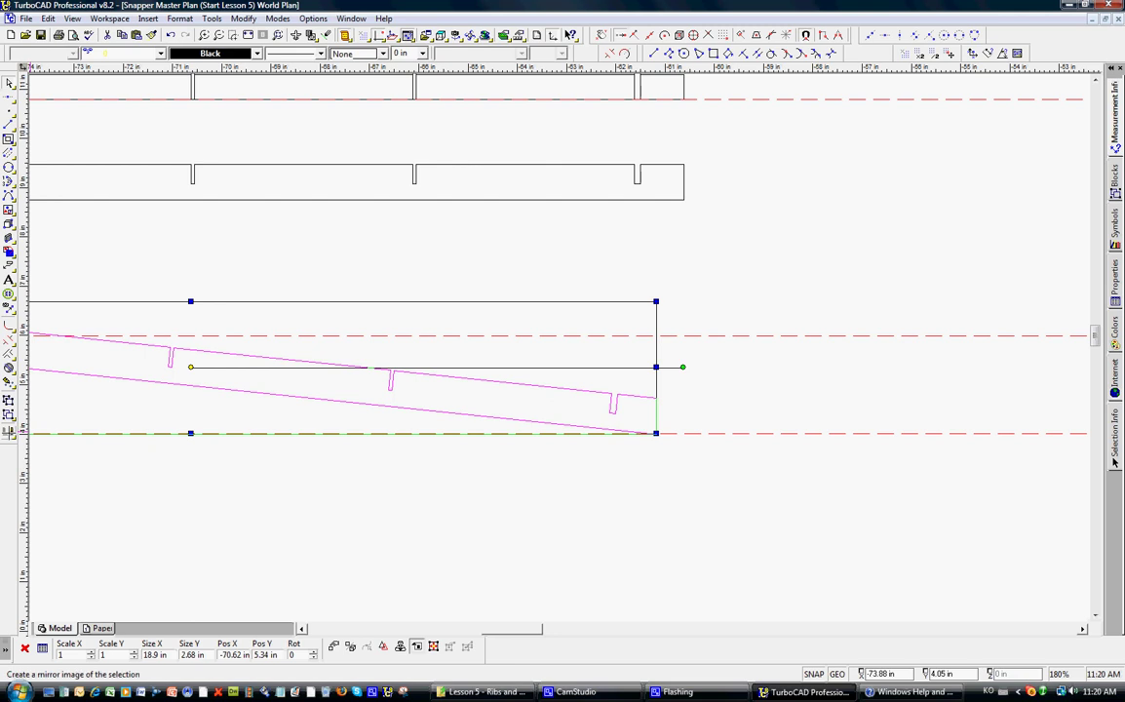
Step: Mirror the spar about its vertical root line to form the opposite half of the V
left_click(9, 388)
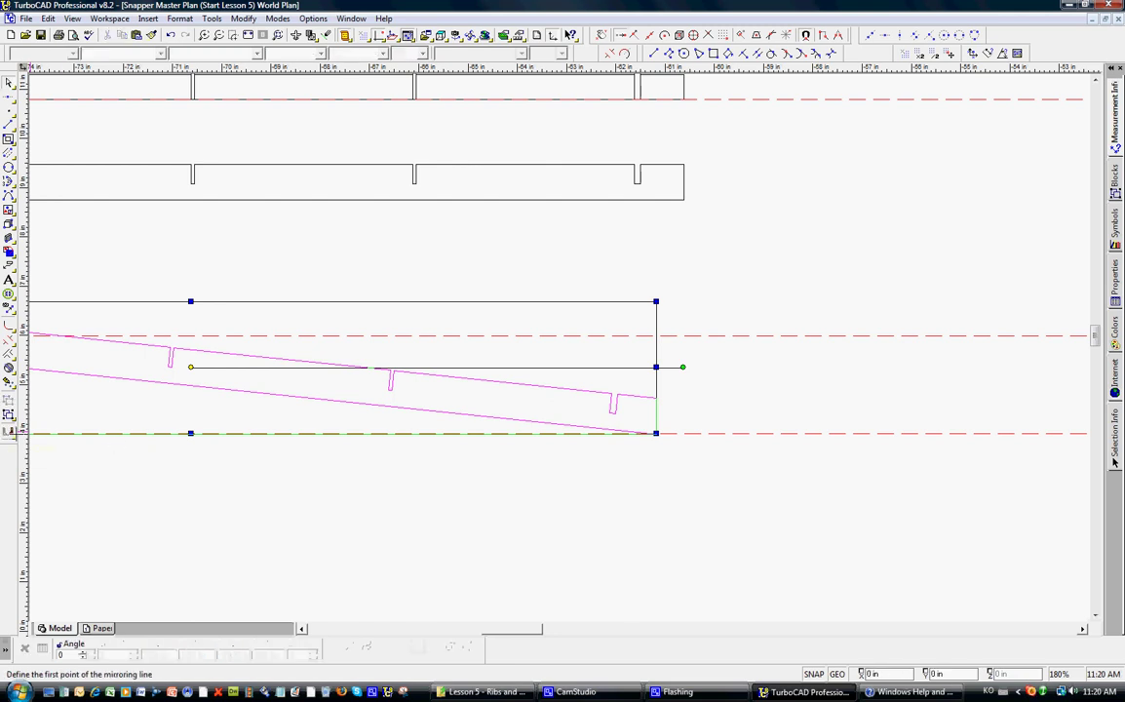
left_click(655, 398)
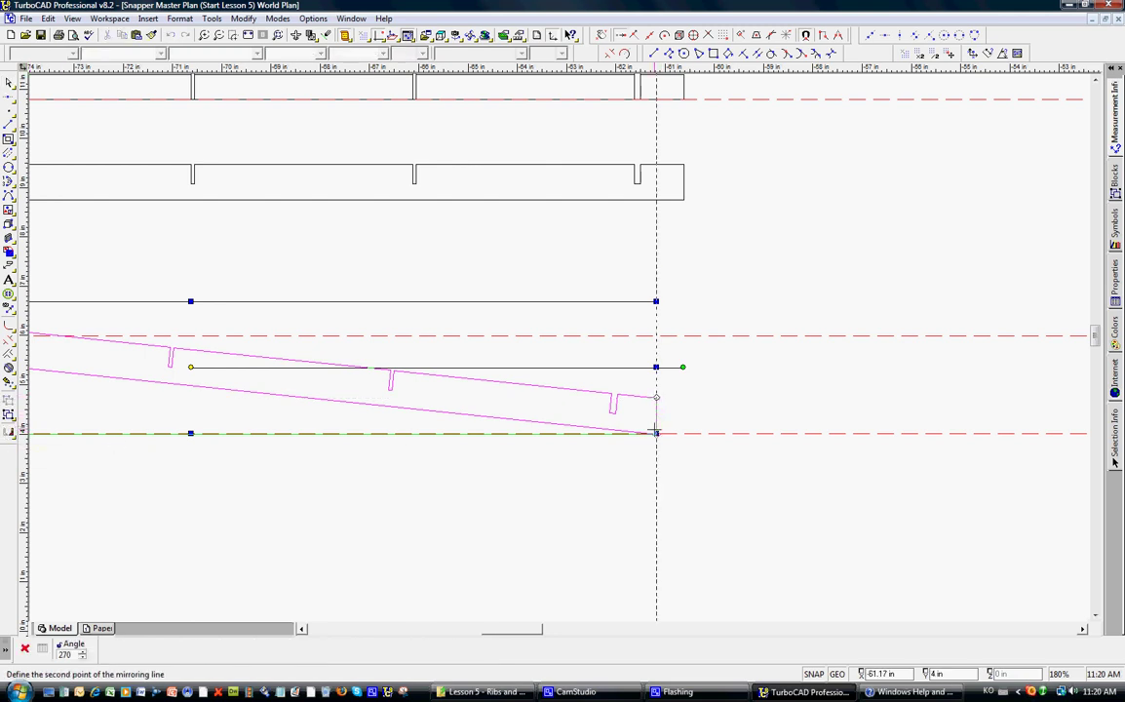
left_click(655, 433)
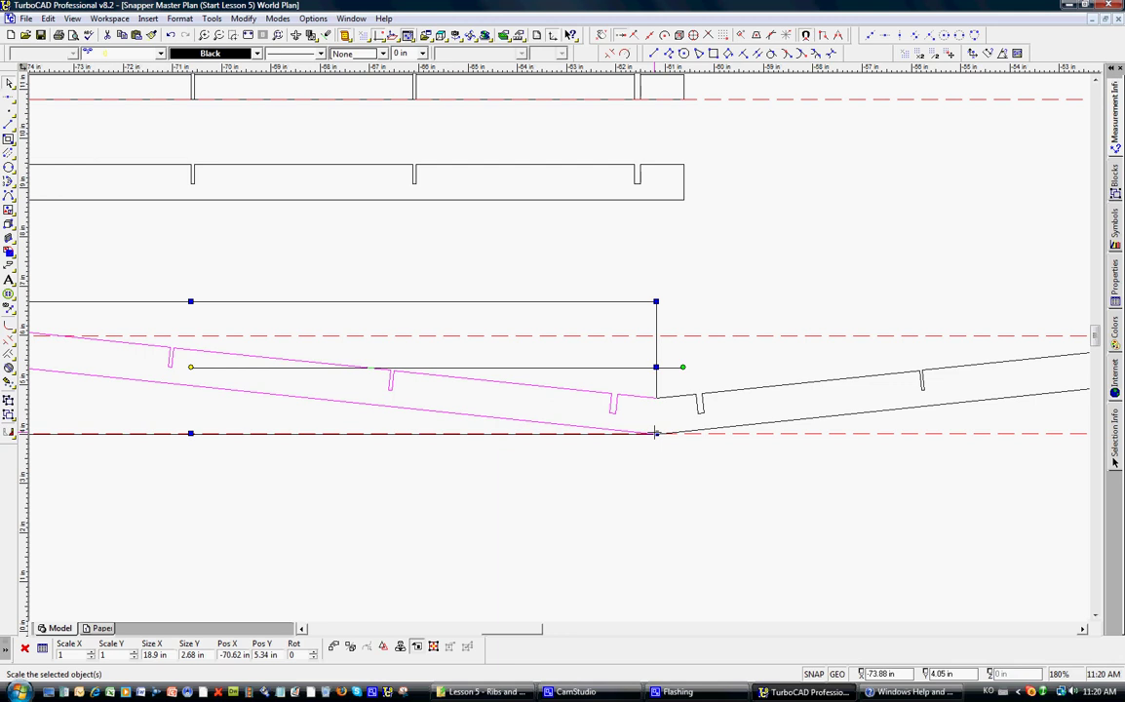
key("Escape")
scroll(666, 465, "down", 2)
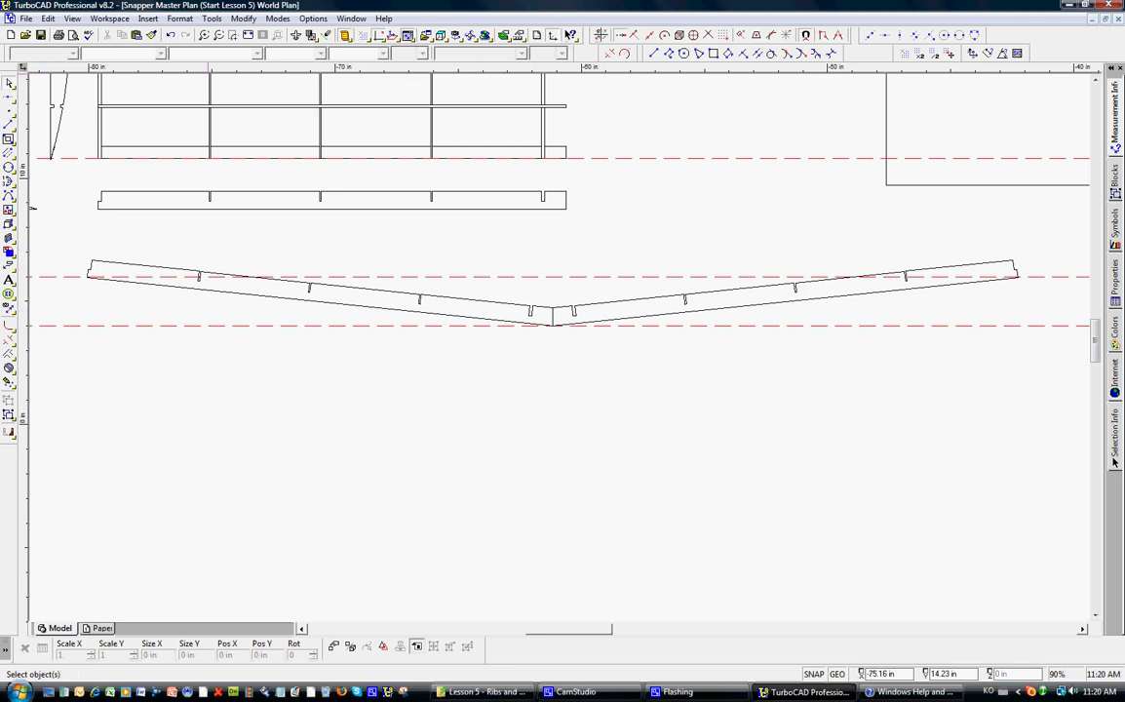
scroll(553, 263, "down", 1)
scroll(542, 328, "up", 1)
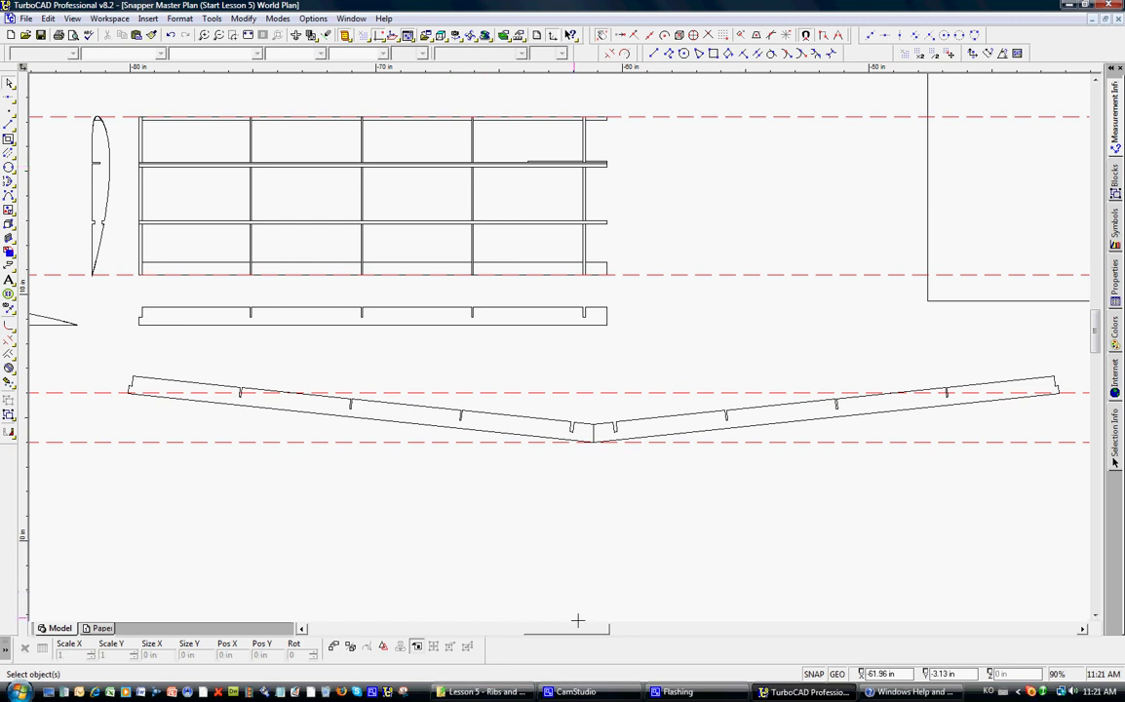
mouse_move(593, 693)
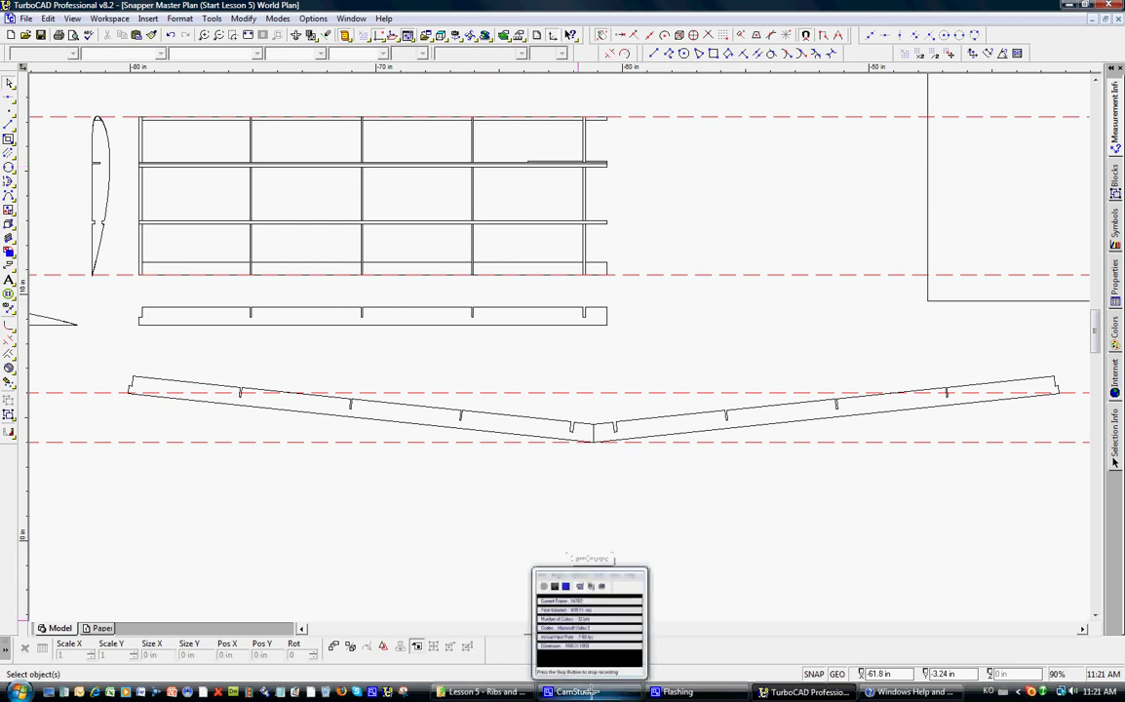